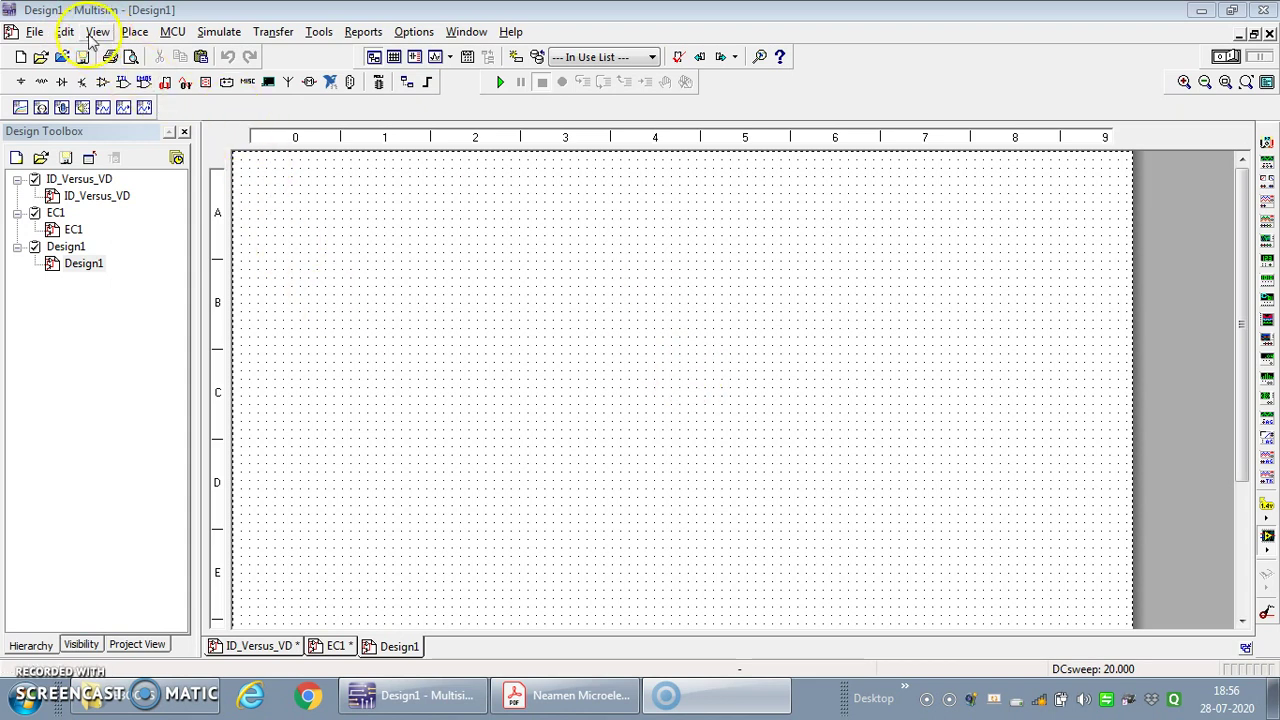
Place a 2N7000 transistor from the MOS_ENH_N family in the middle of the Design1 schematic.
click(97, 33)
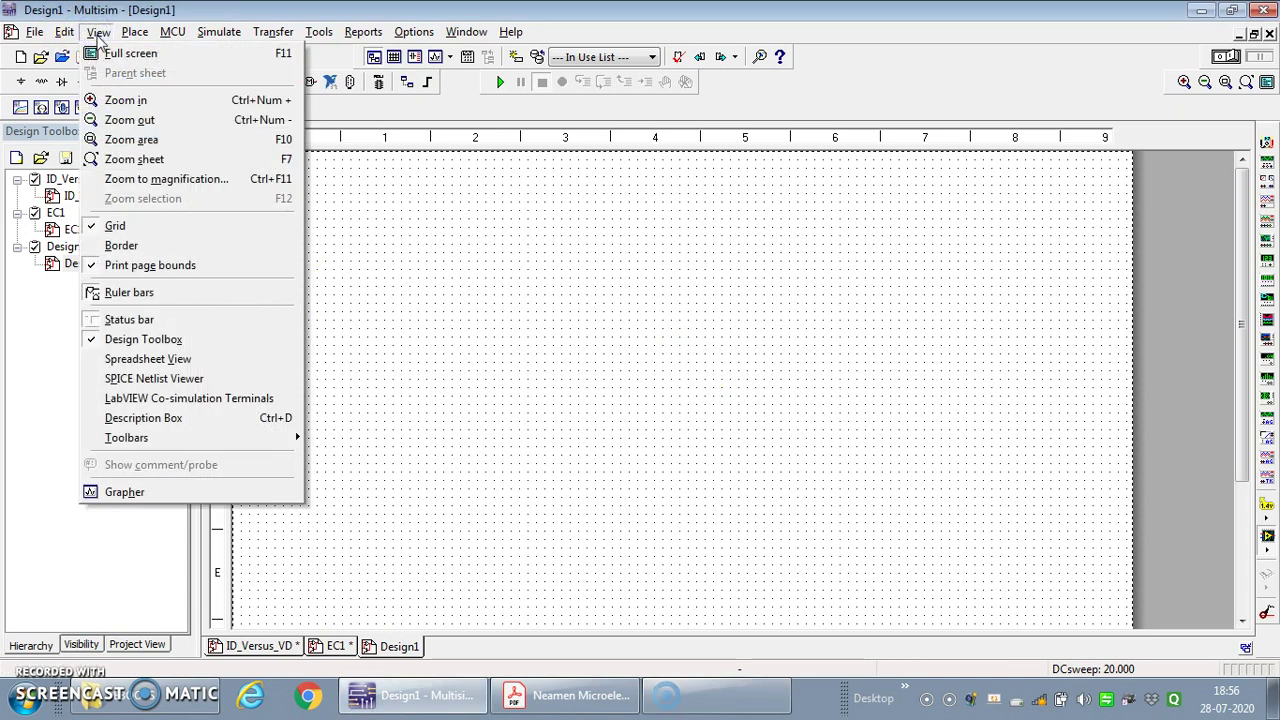
click(150, 101)
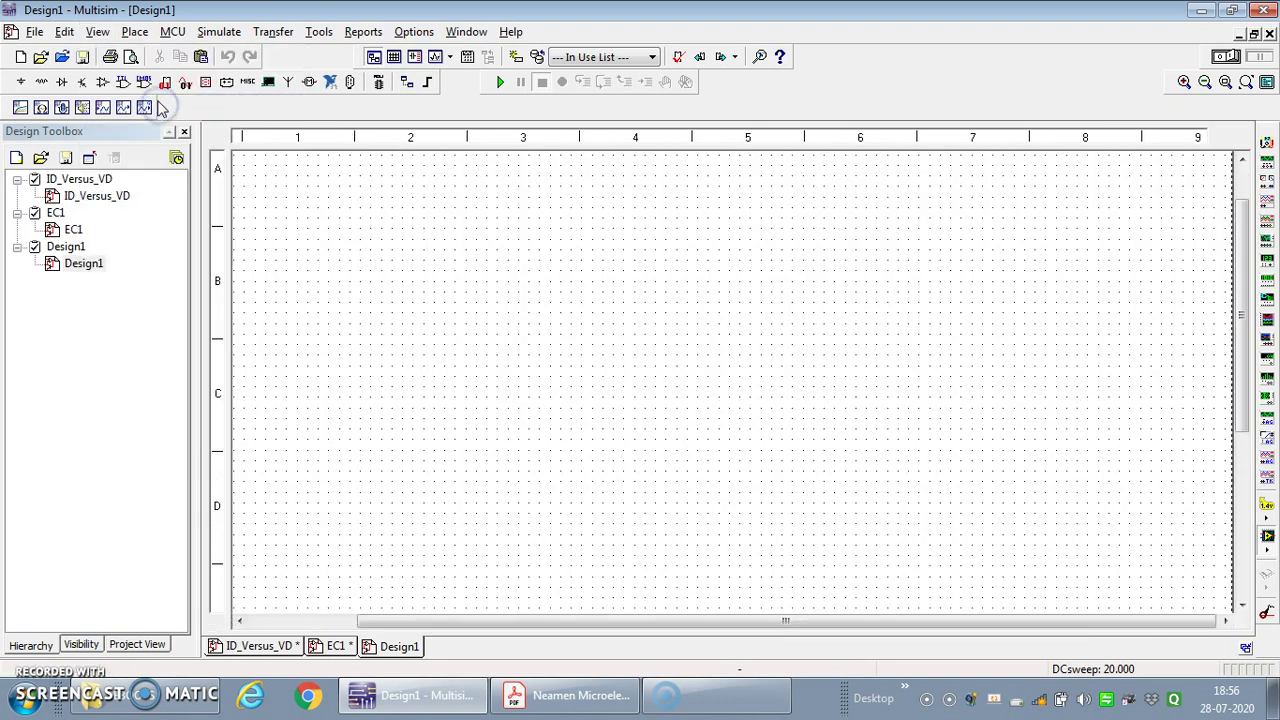
click(99, 36)
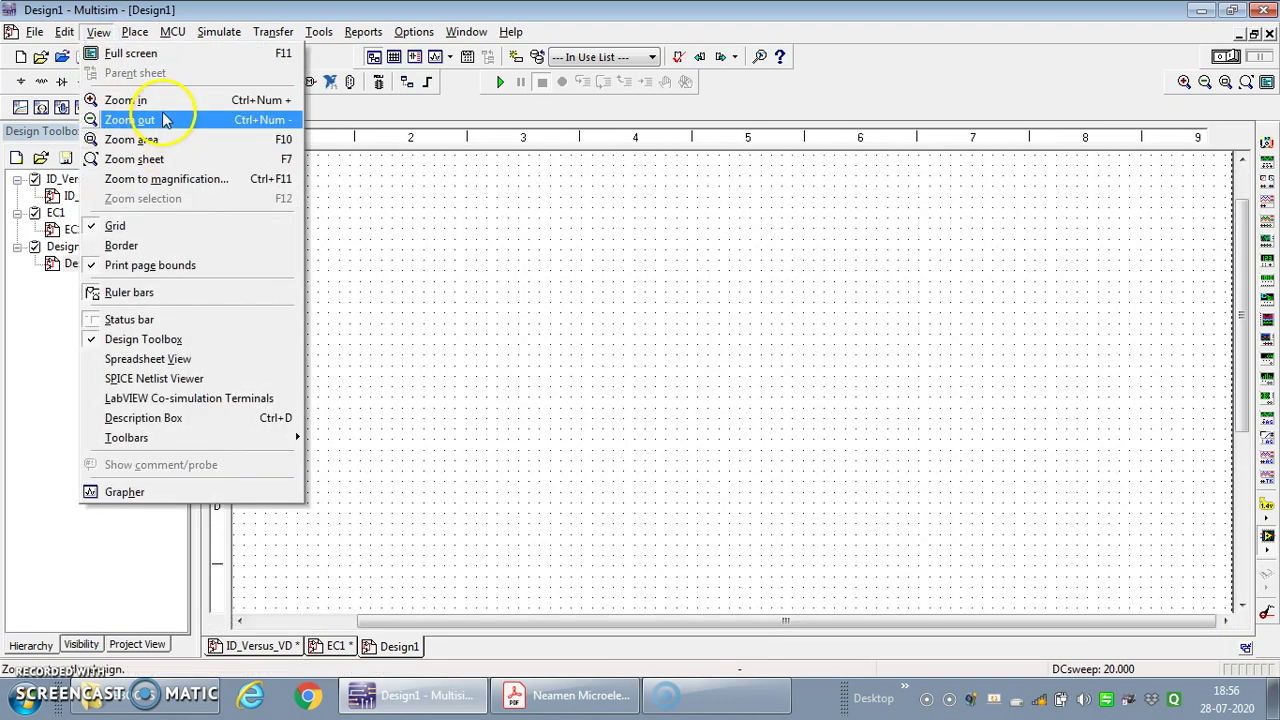
click(166, 102)
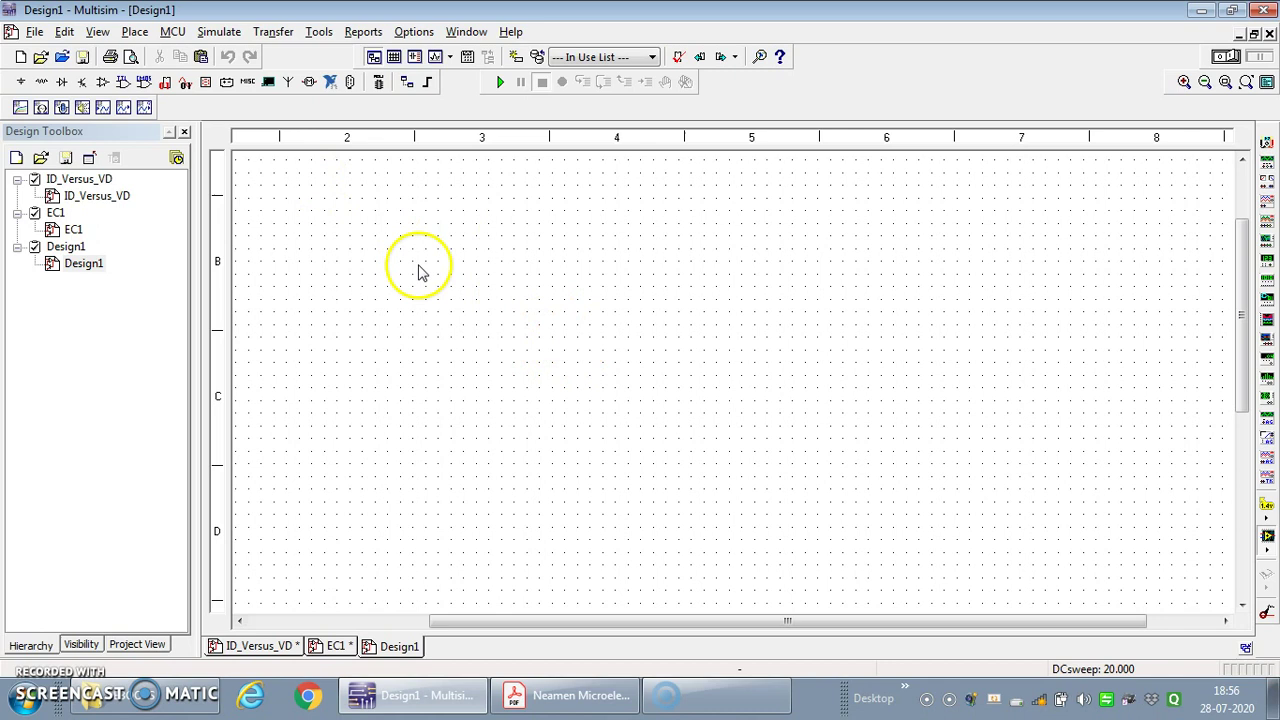
click(80, 82)
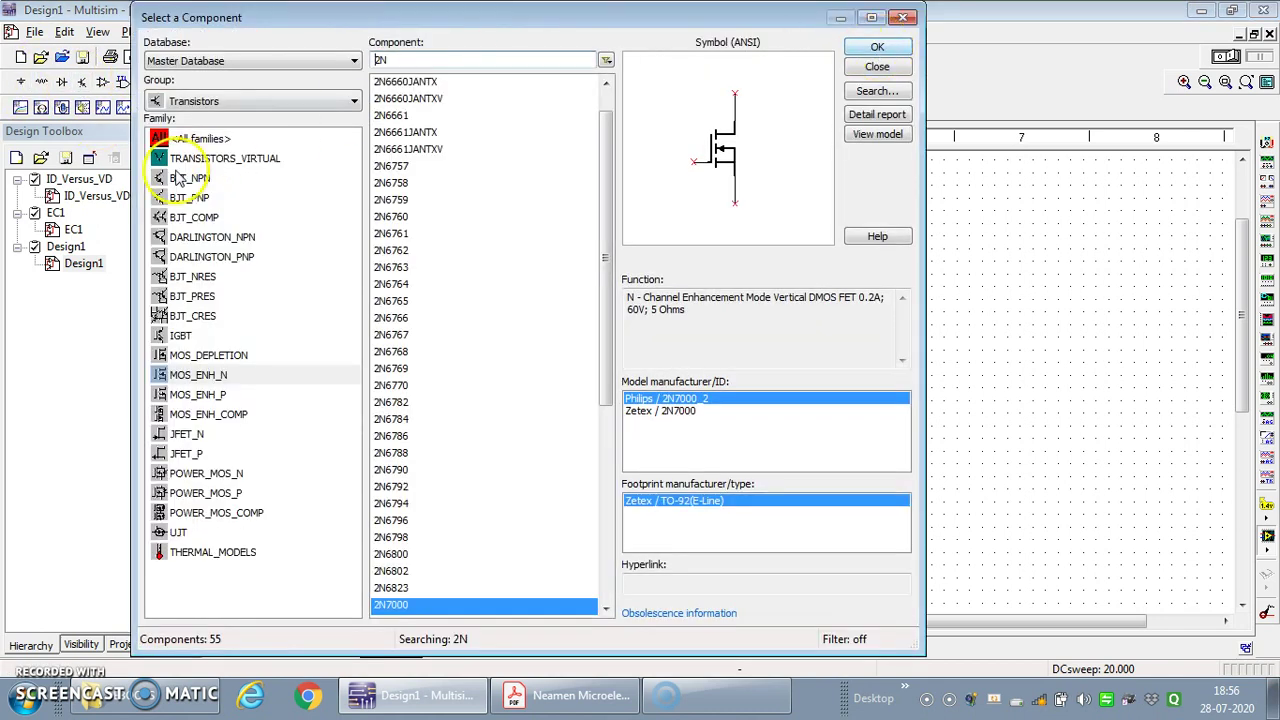
click(228, 377)
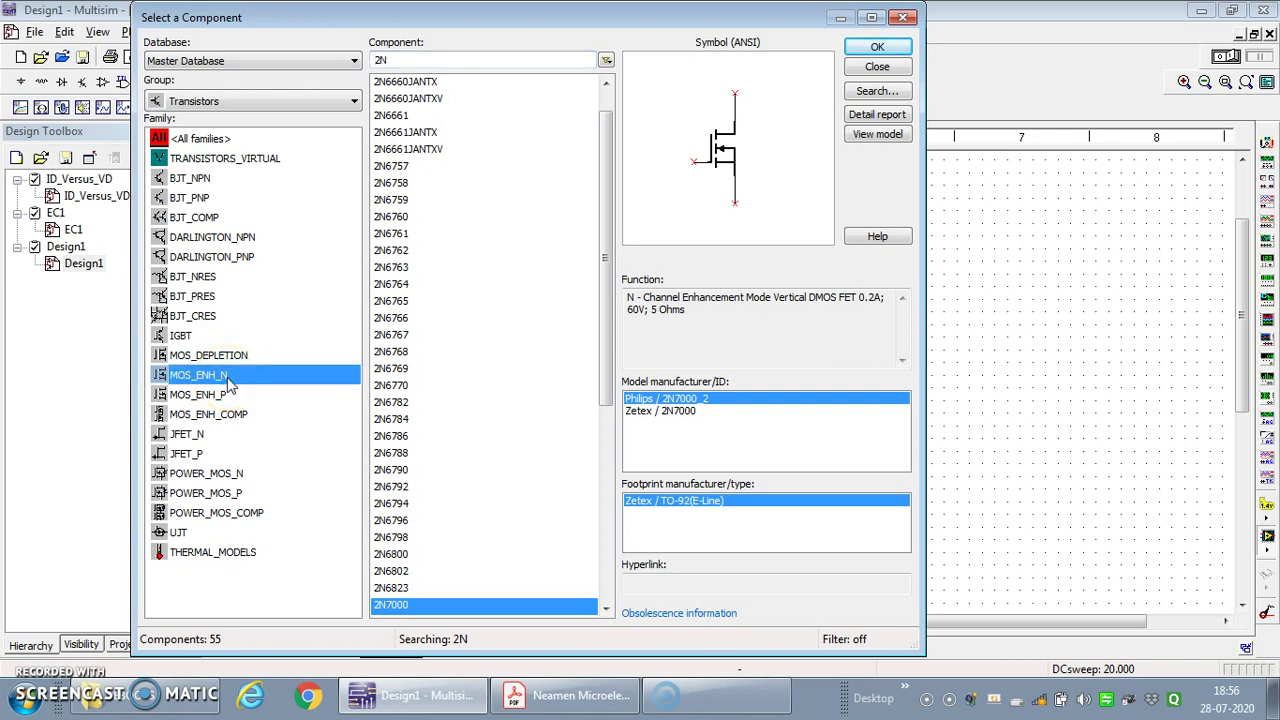
click(443, 606)
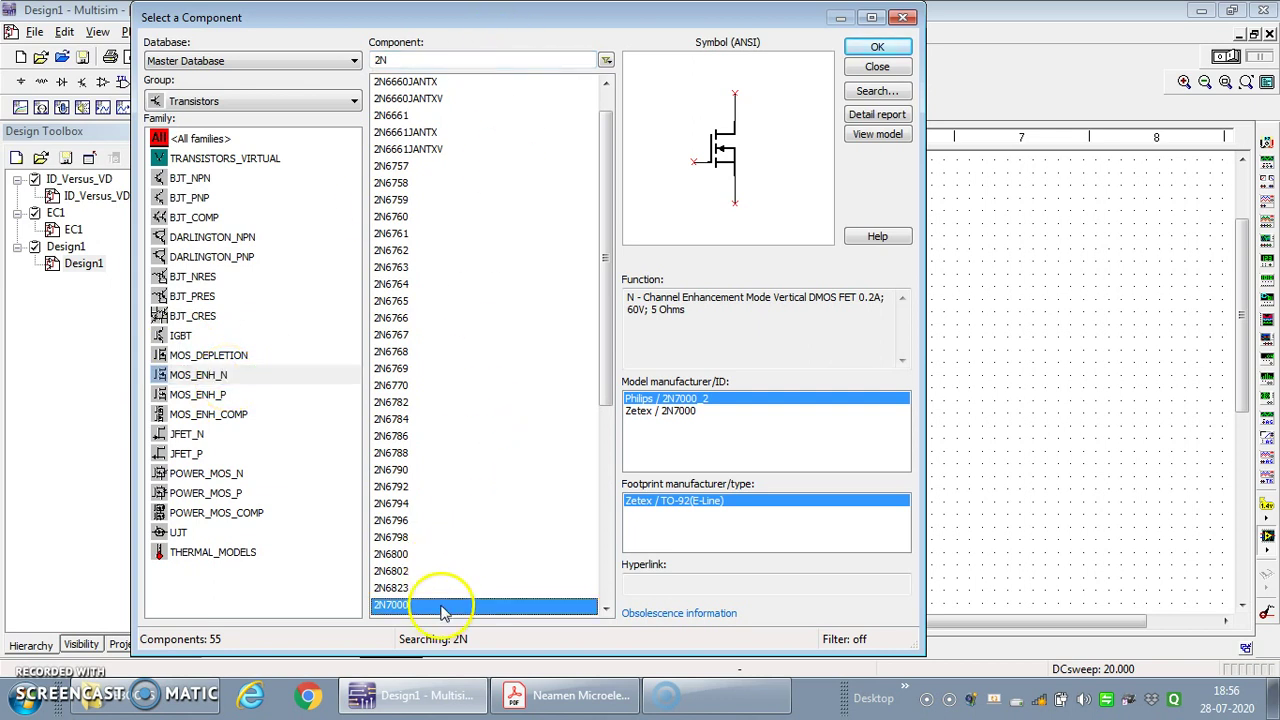
click(877, 48)
right_click(632, 360)
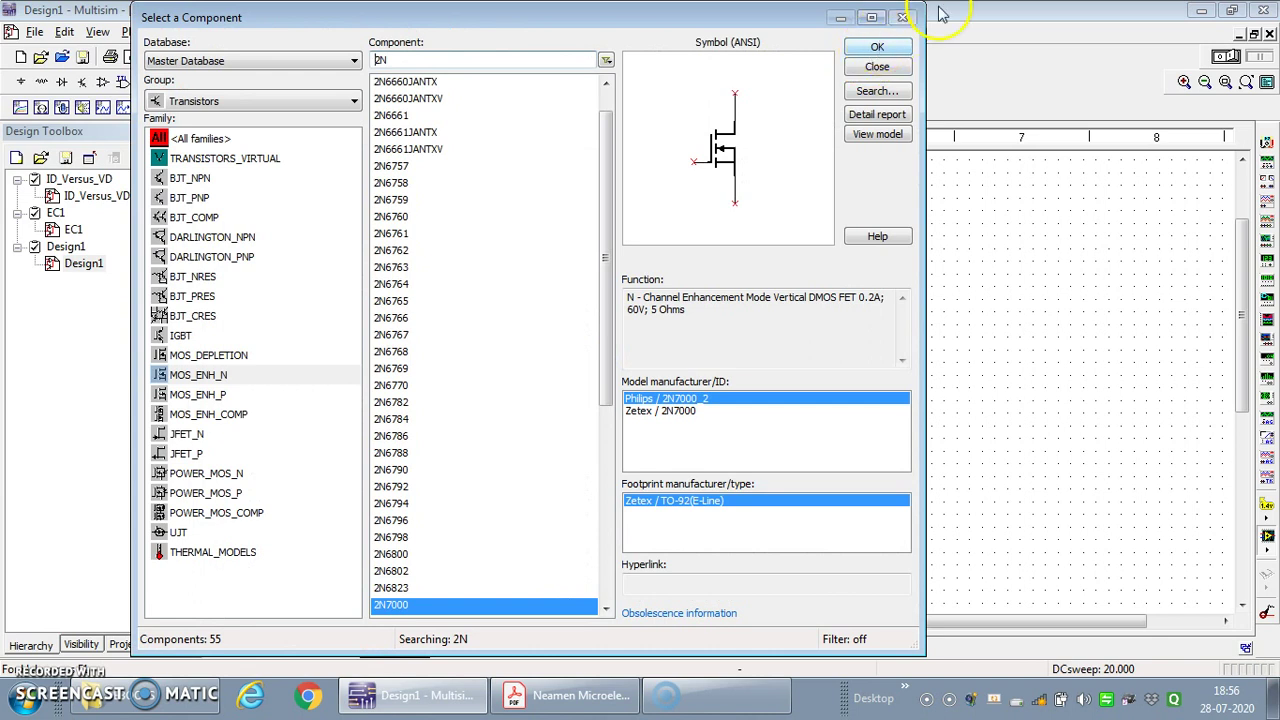
Place two DC_POWER sources from the Sources group, one on each side of the 2N7000 transistor.
click(870, 238)
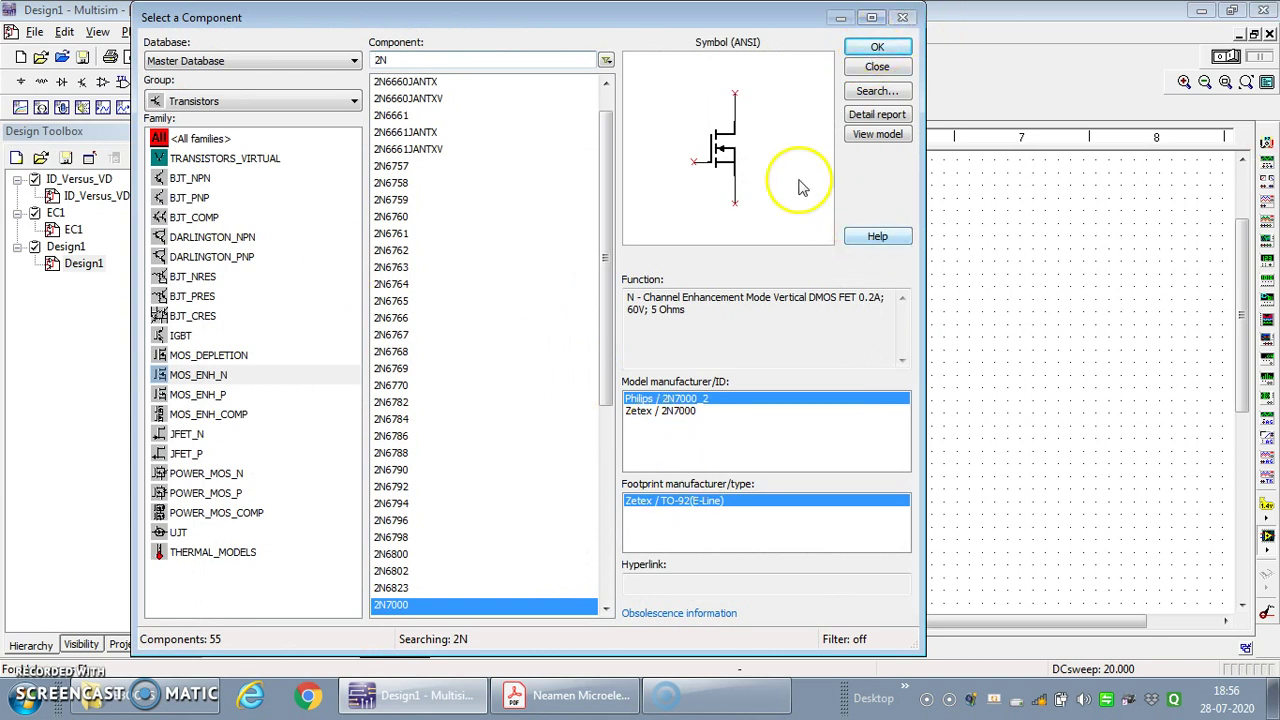
click(353, 102)
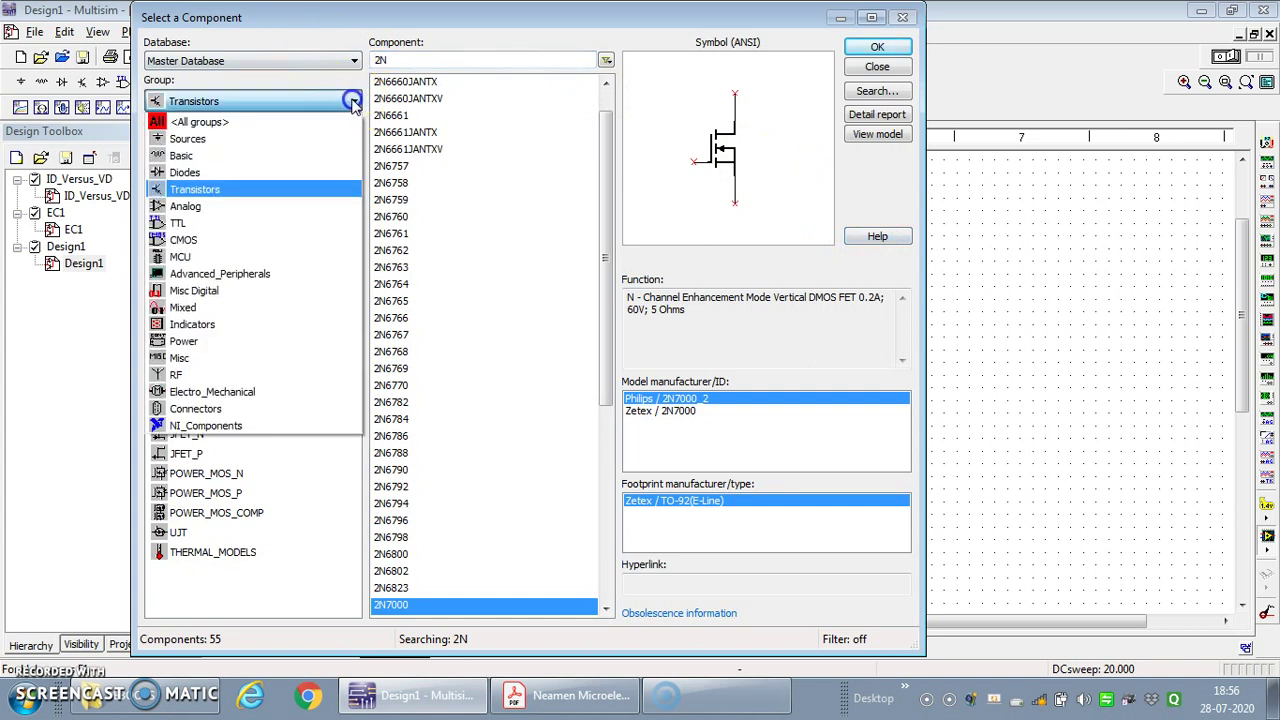
click(306, 140)
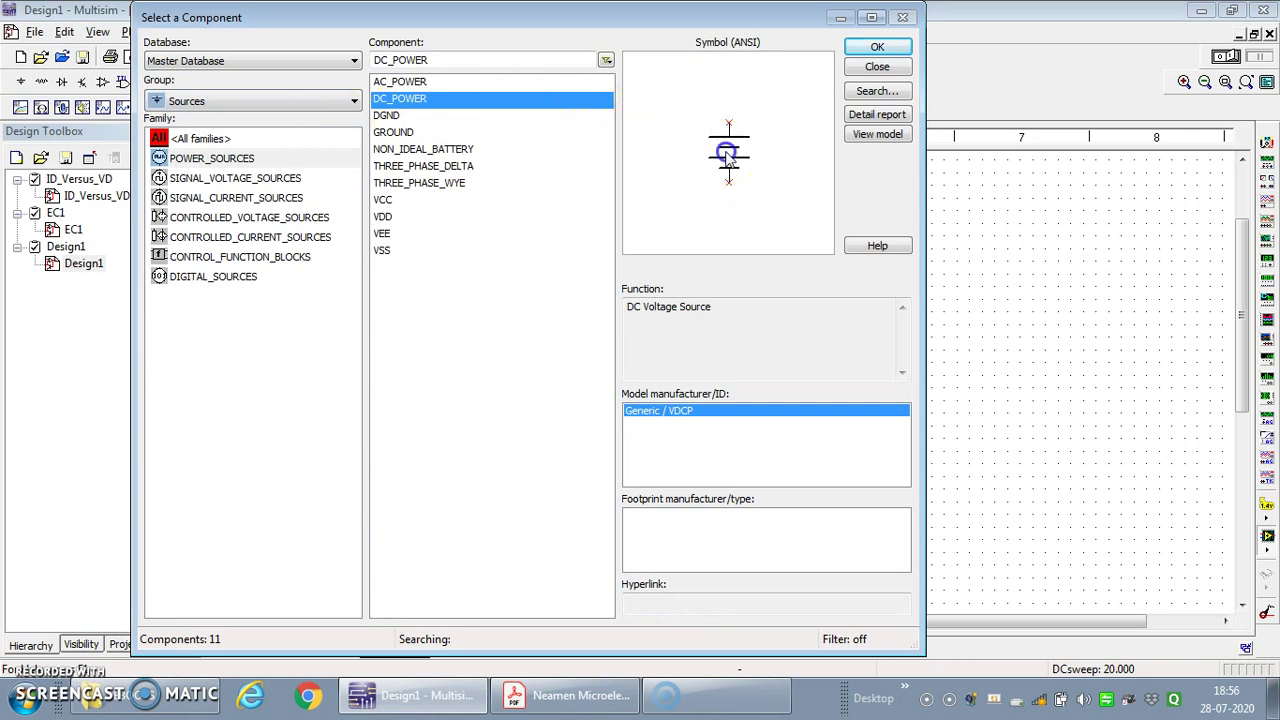
click(866, 47)
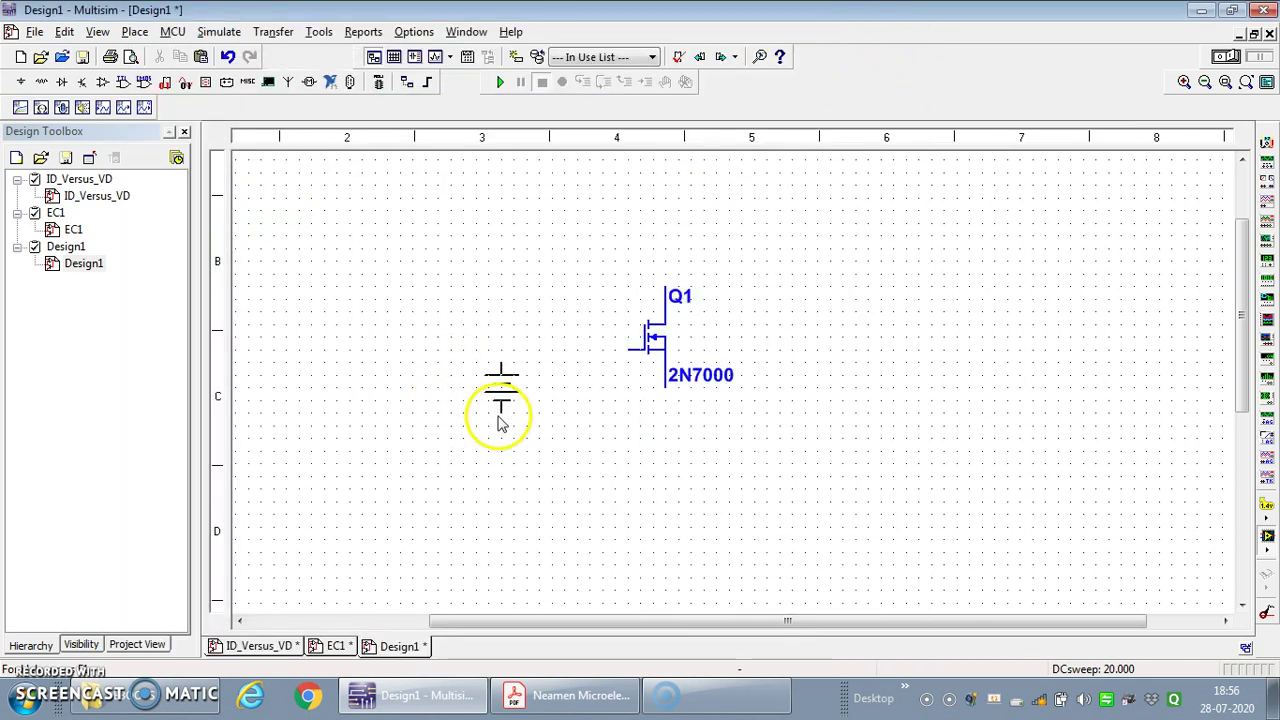
click(541, 420)
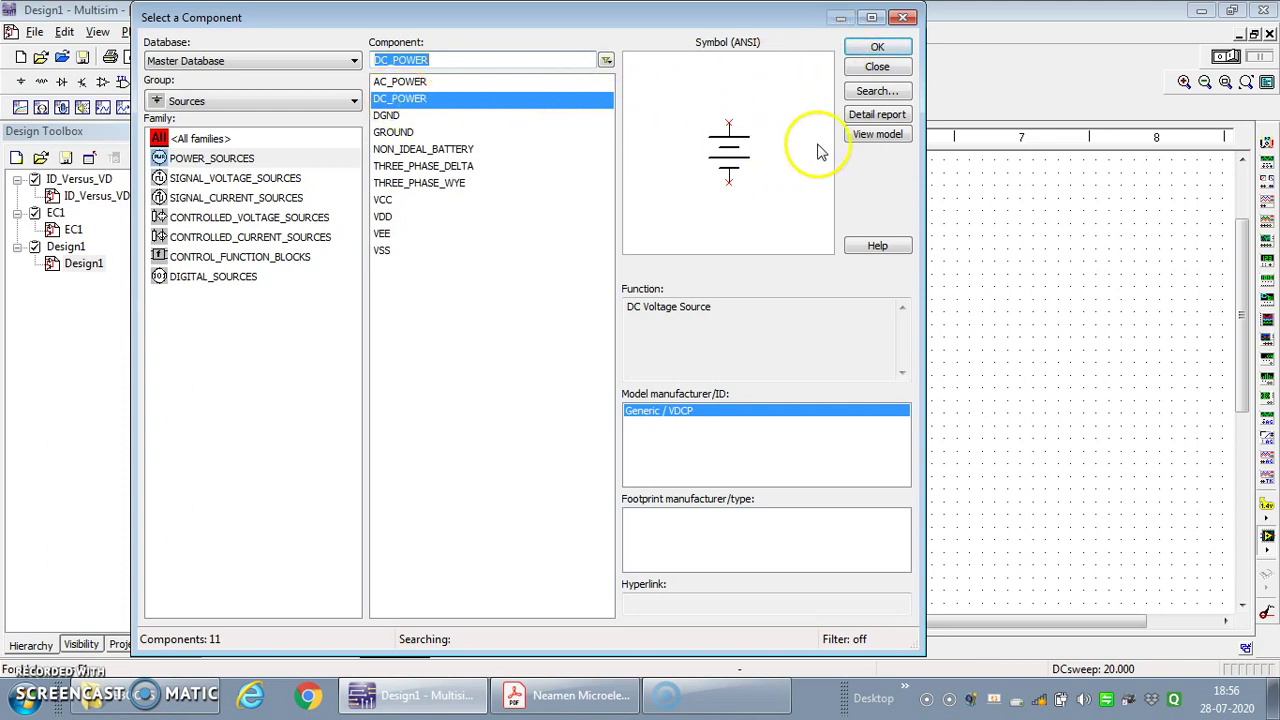
click(876, 48)
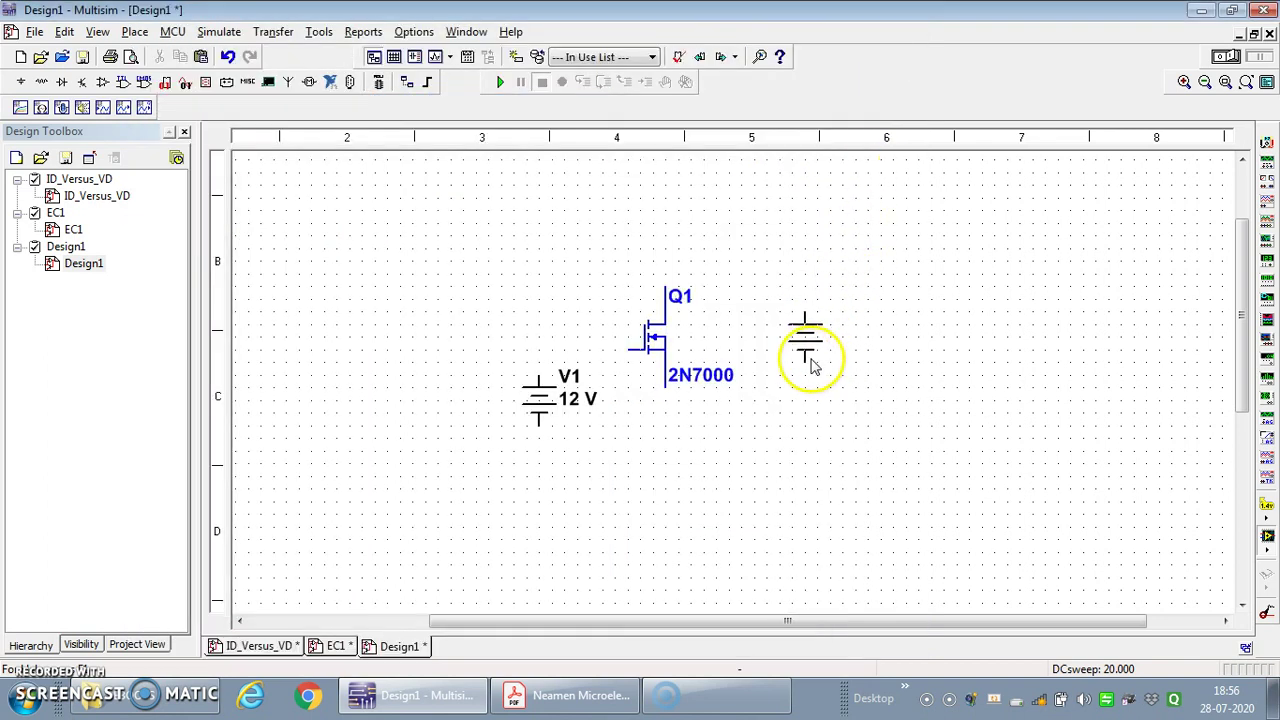
click(826, 355)
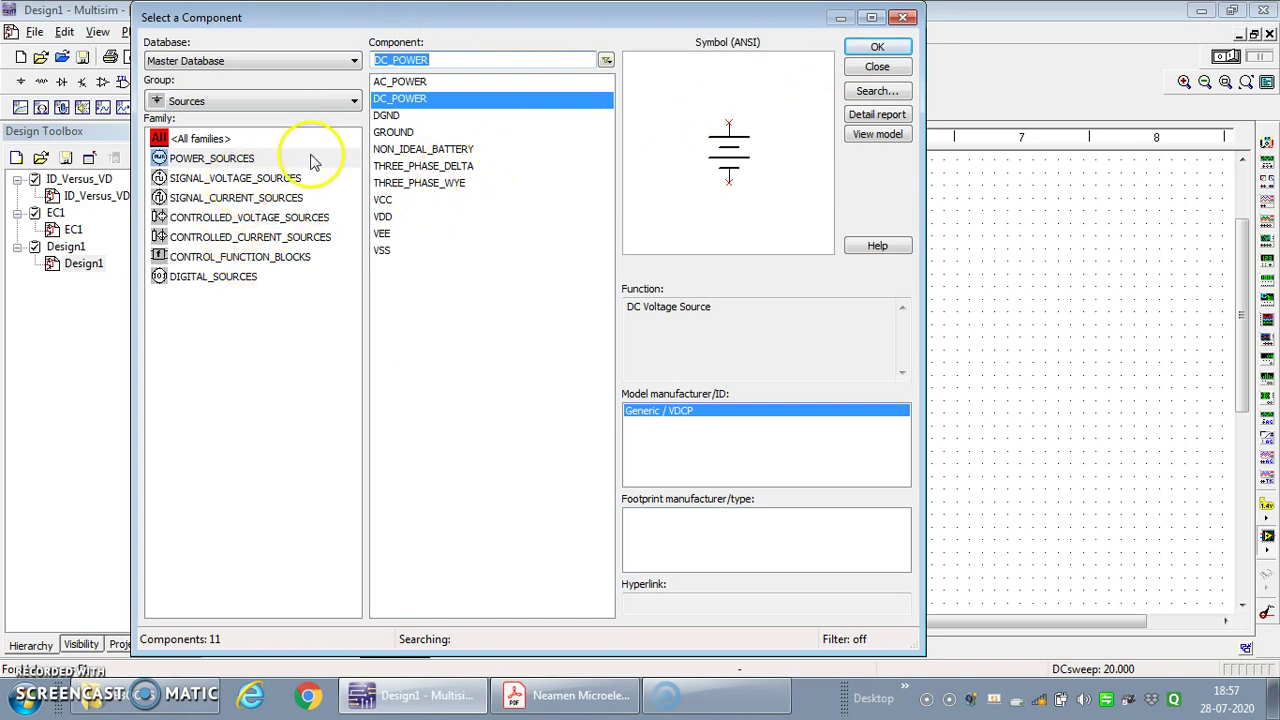
Place a GROUND symbol below the transistor and finish placing components.
click(410, 133)
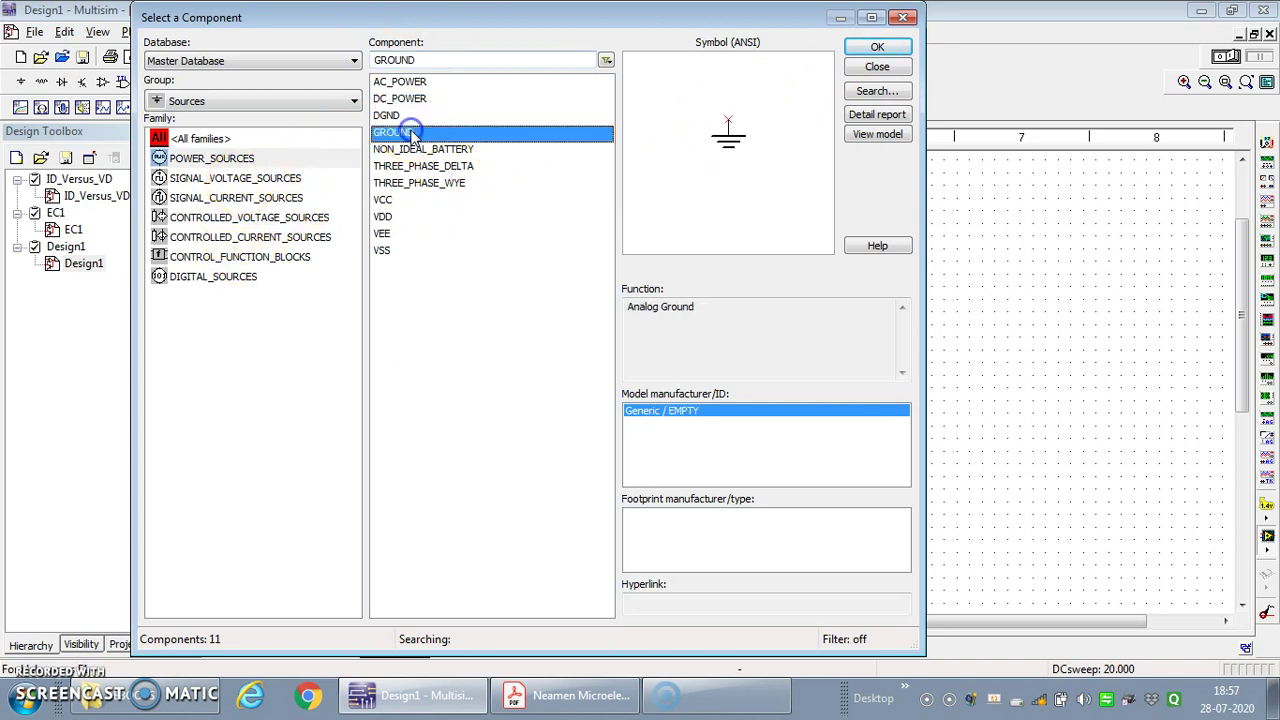
click(877, 49)
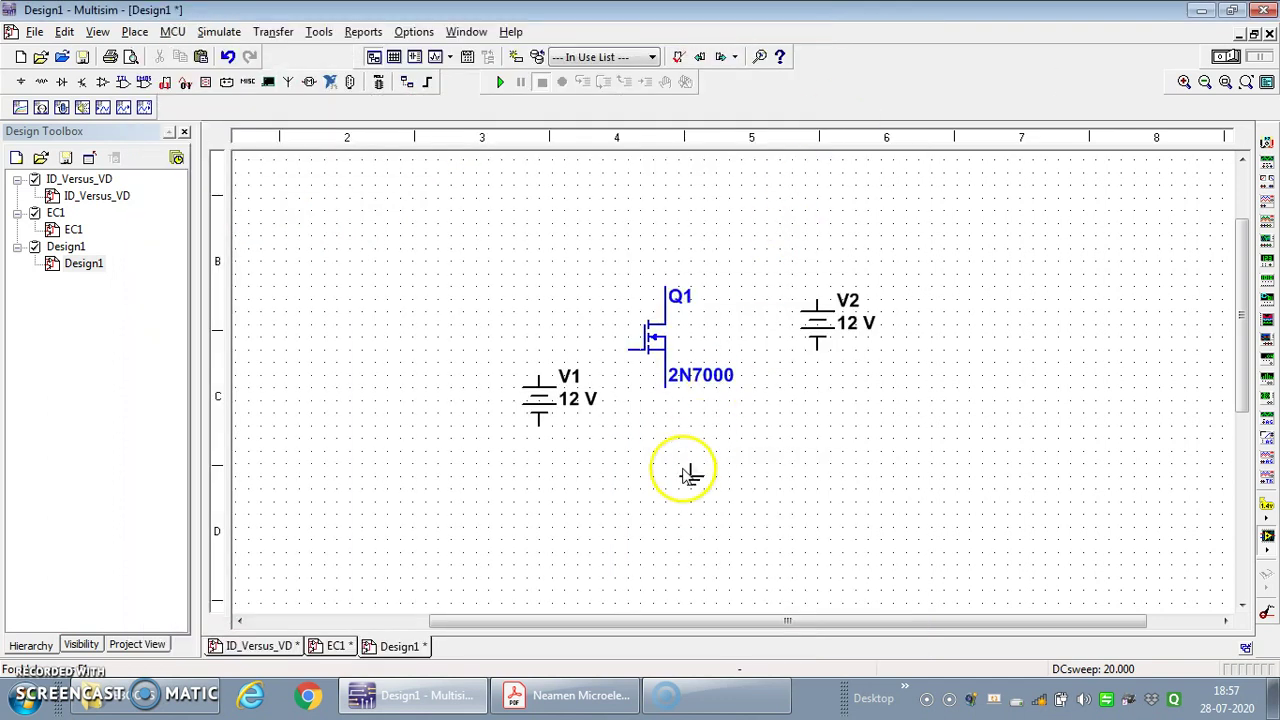
click(655, 484)
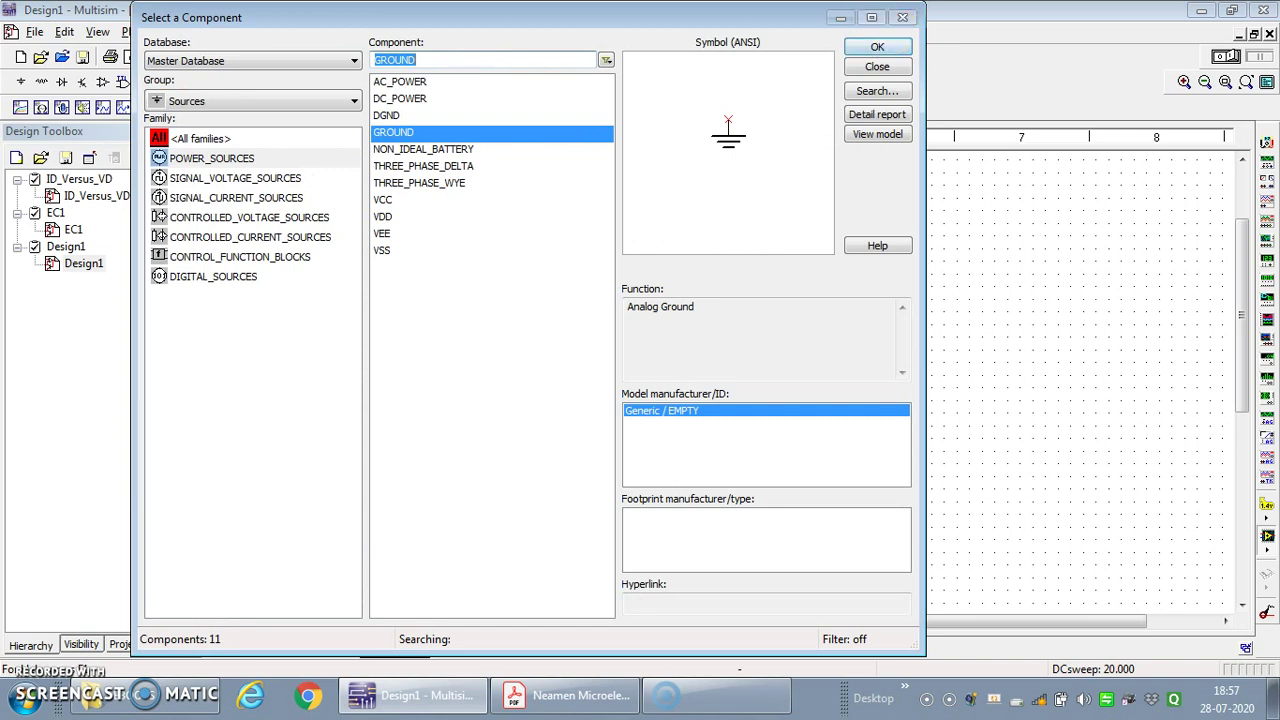
click(903, 20)
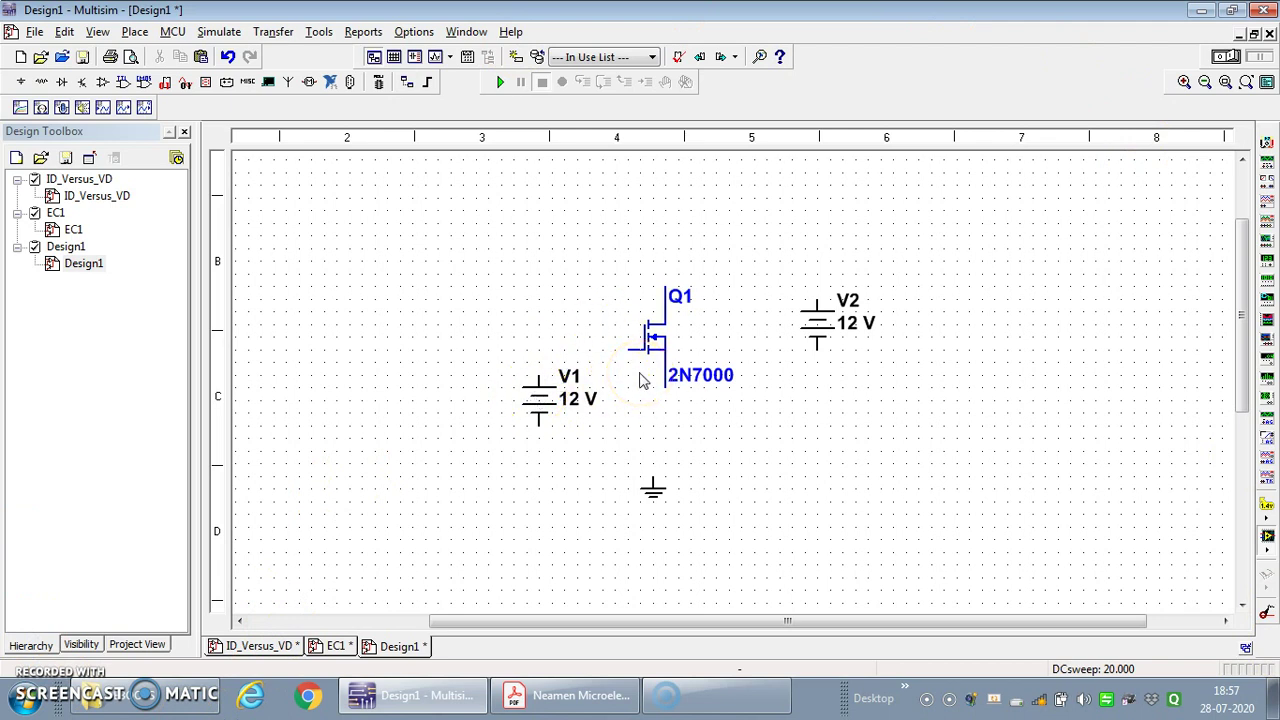
click(337, 646)
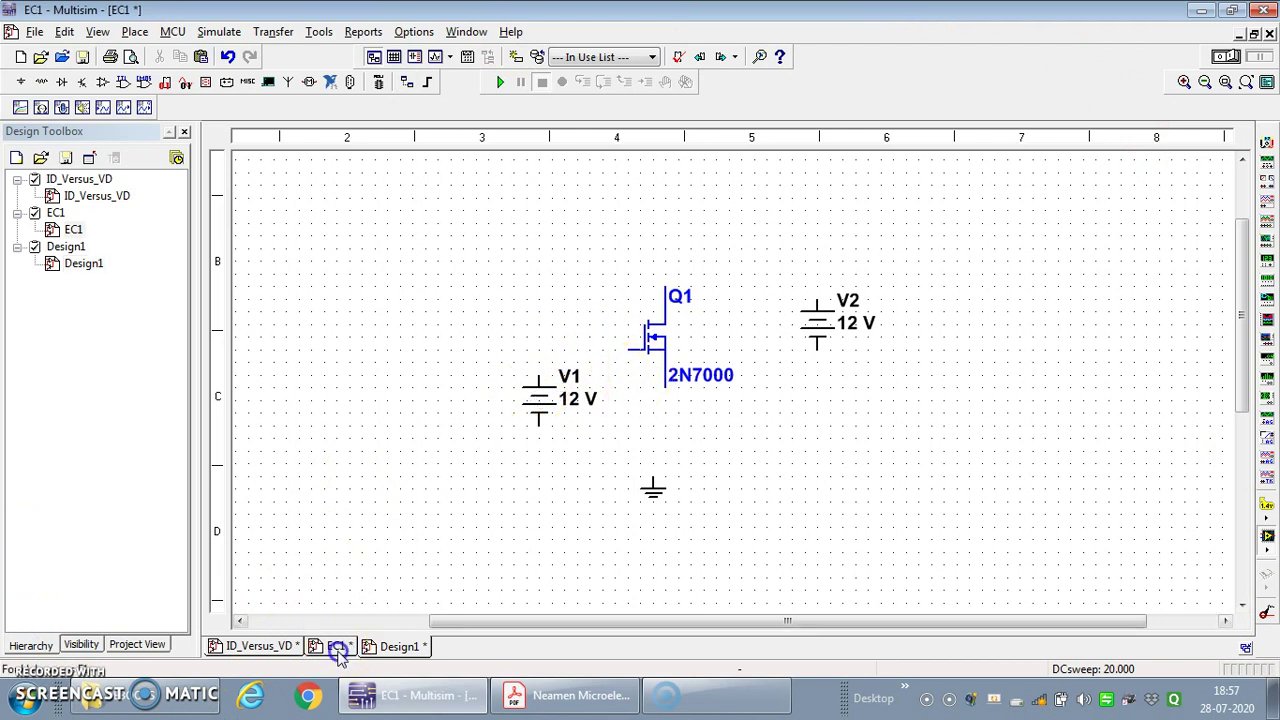
click(400, 646)
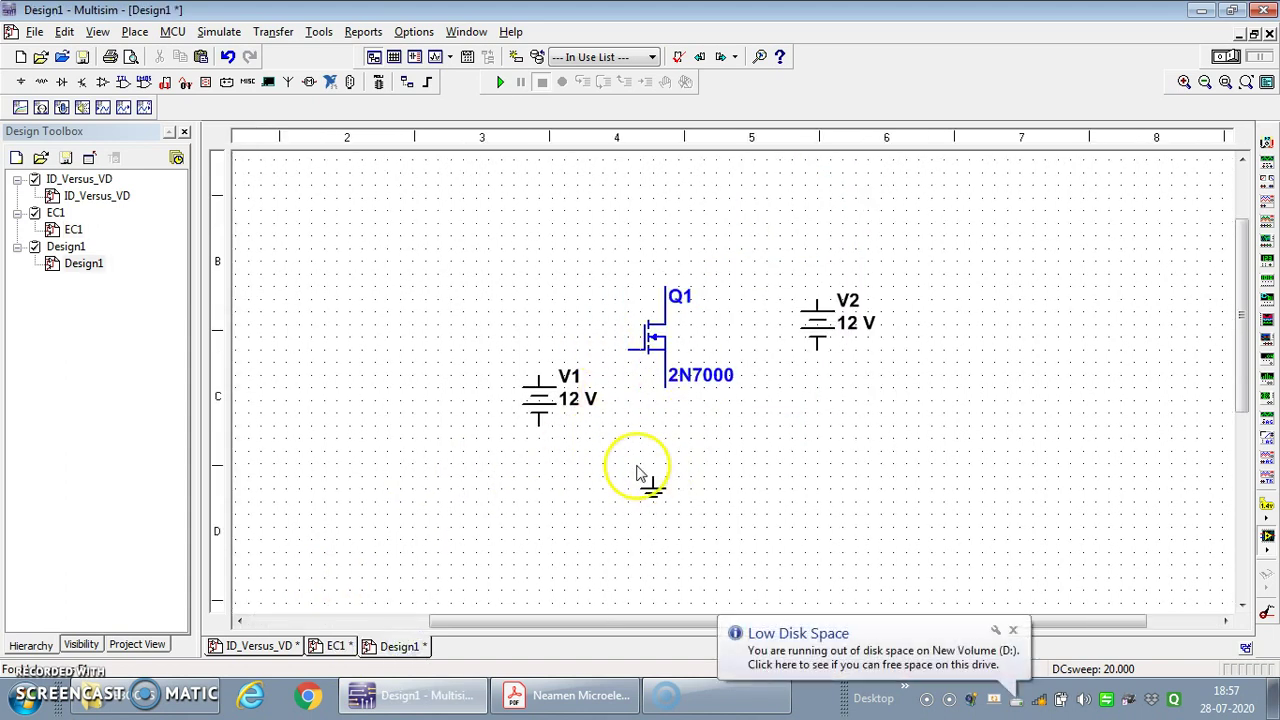
click(538, 376)
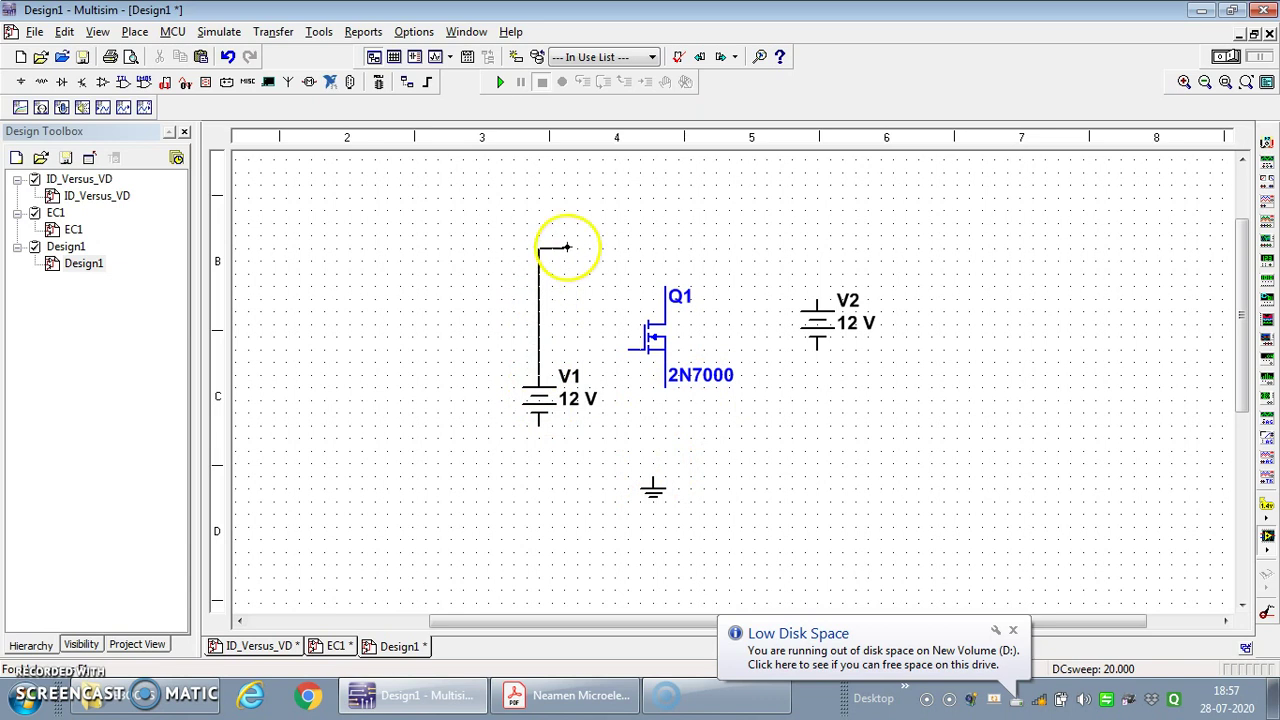
double_click(663, 237)
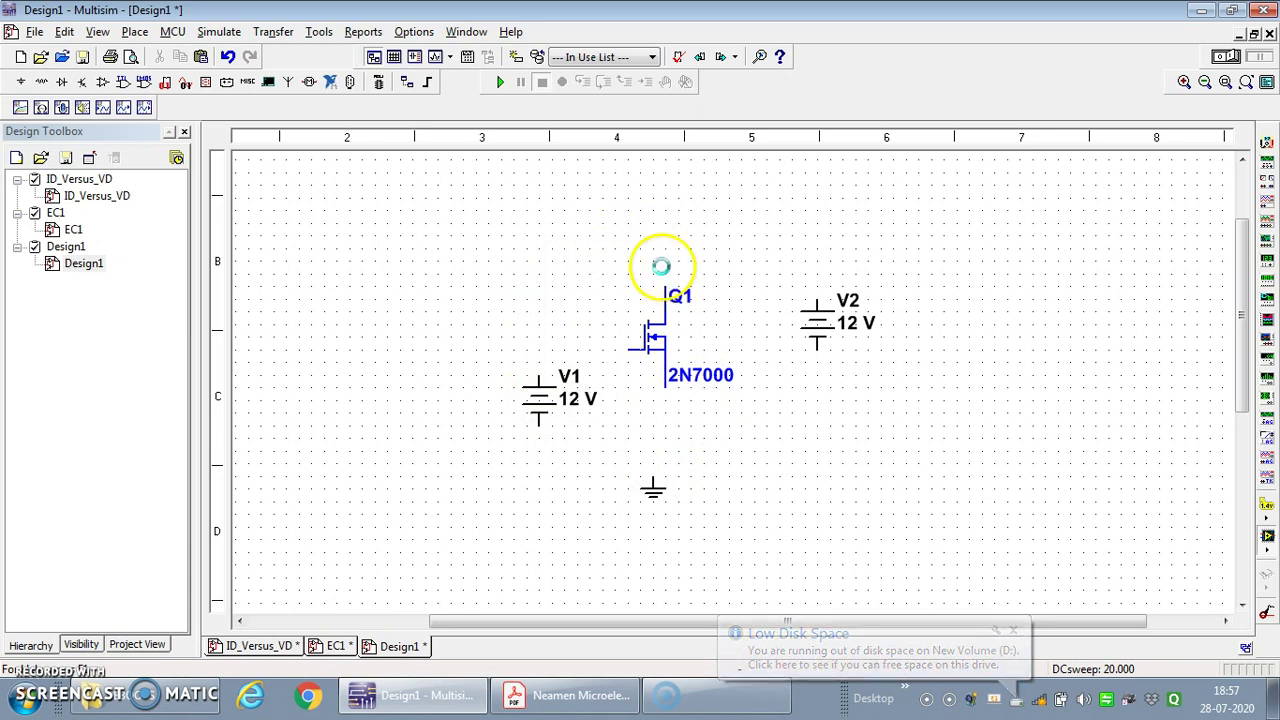
click(538, 374)
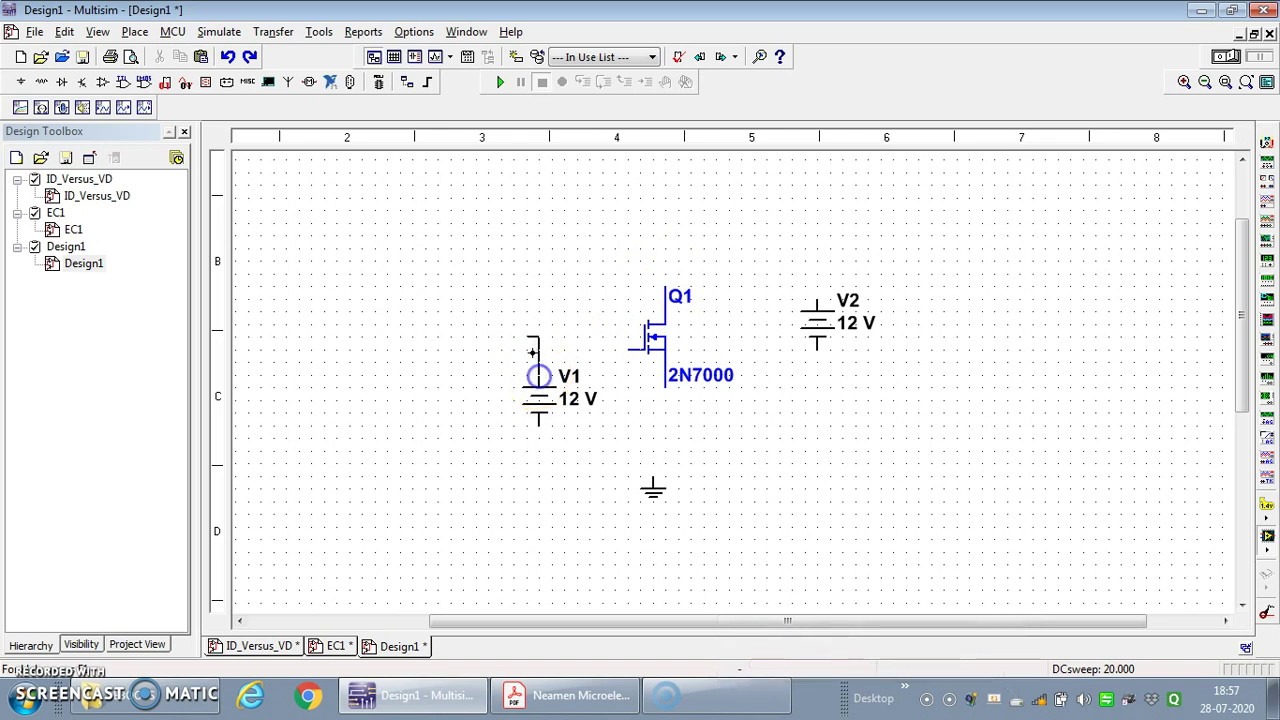
click(545, 251)
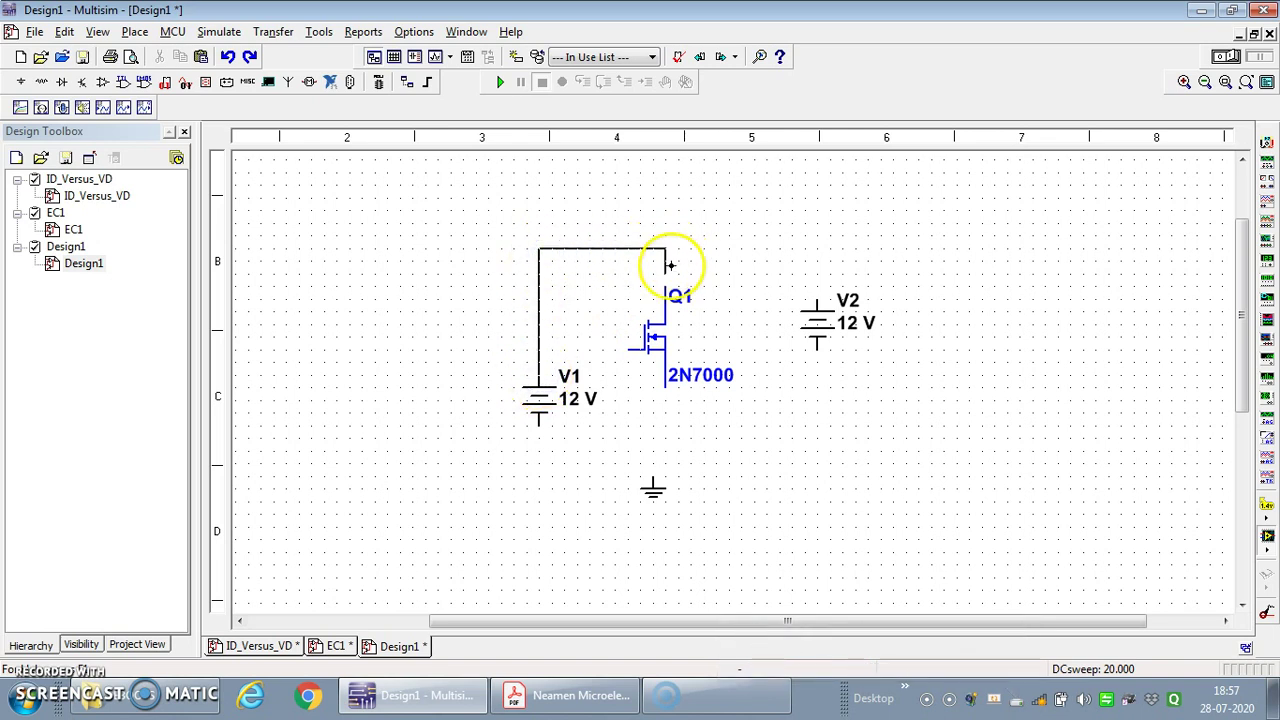
click(666, 286)
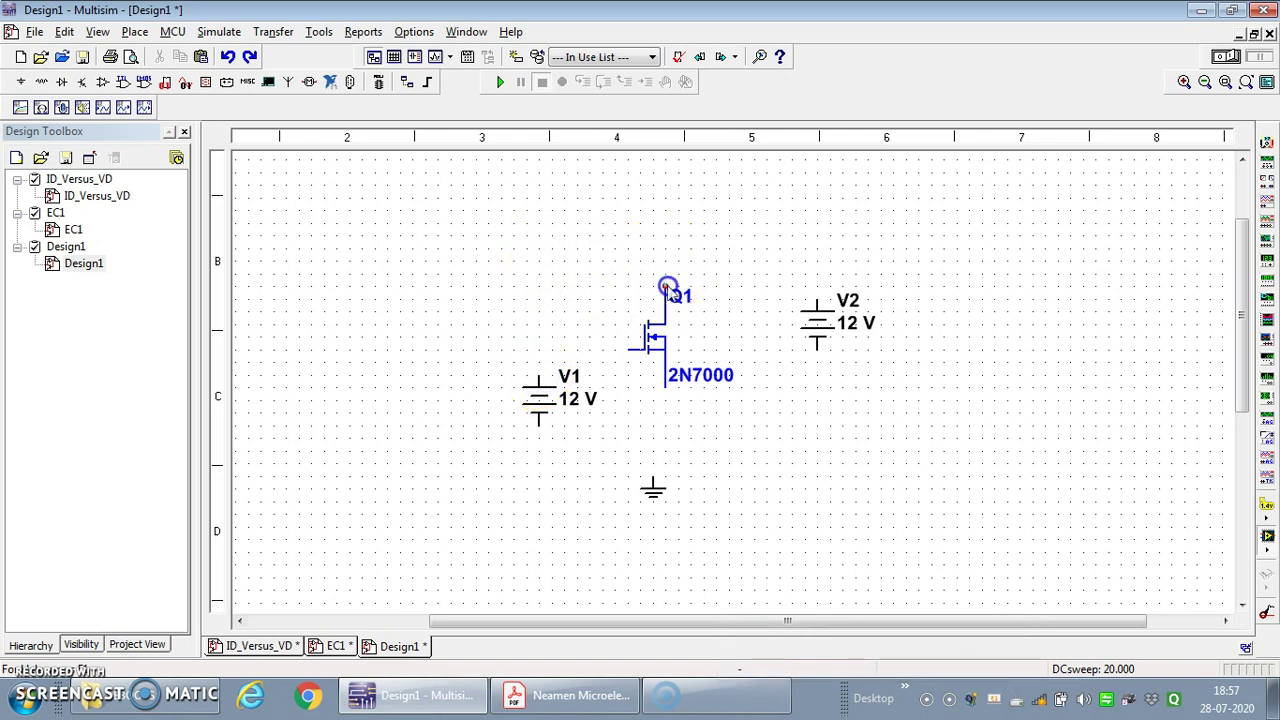
key(ctrl+z)
Wire V1 between Q1's gate and ground, and connect Q1's source to the ground line.
click(628, 348)
click(538, 370)
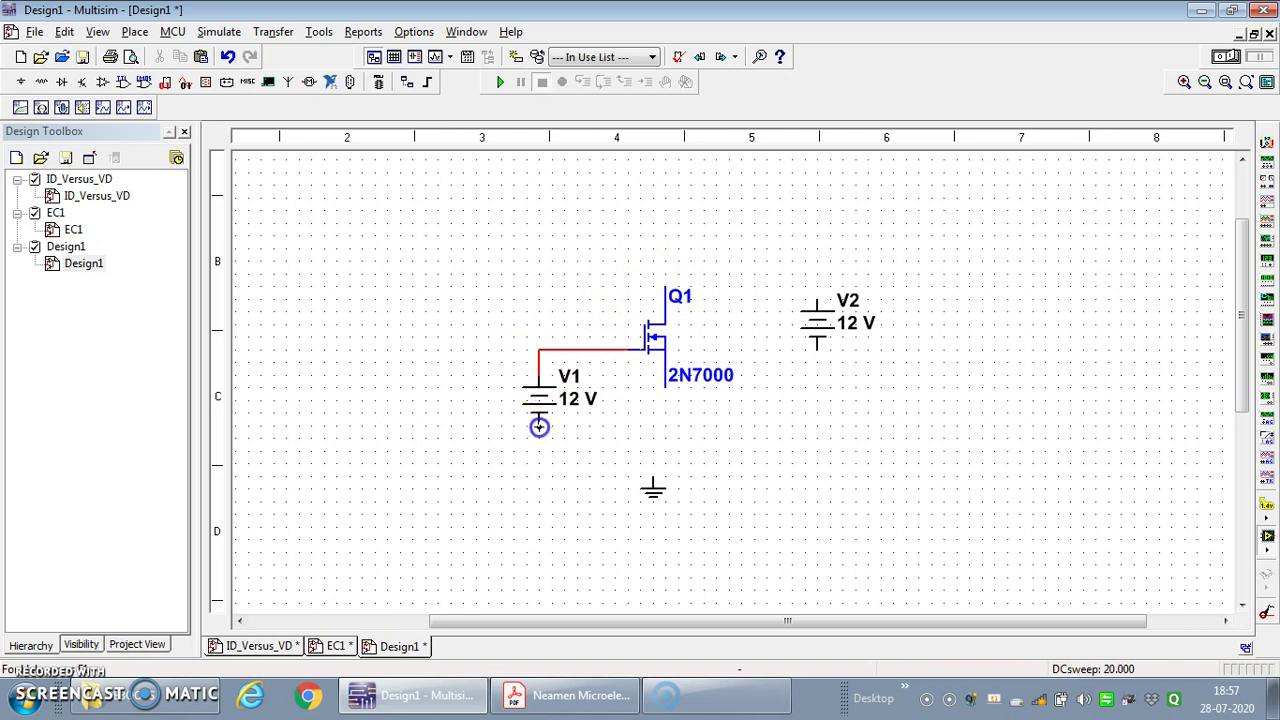
drag(539, 427, 651, 470)
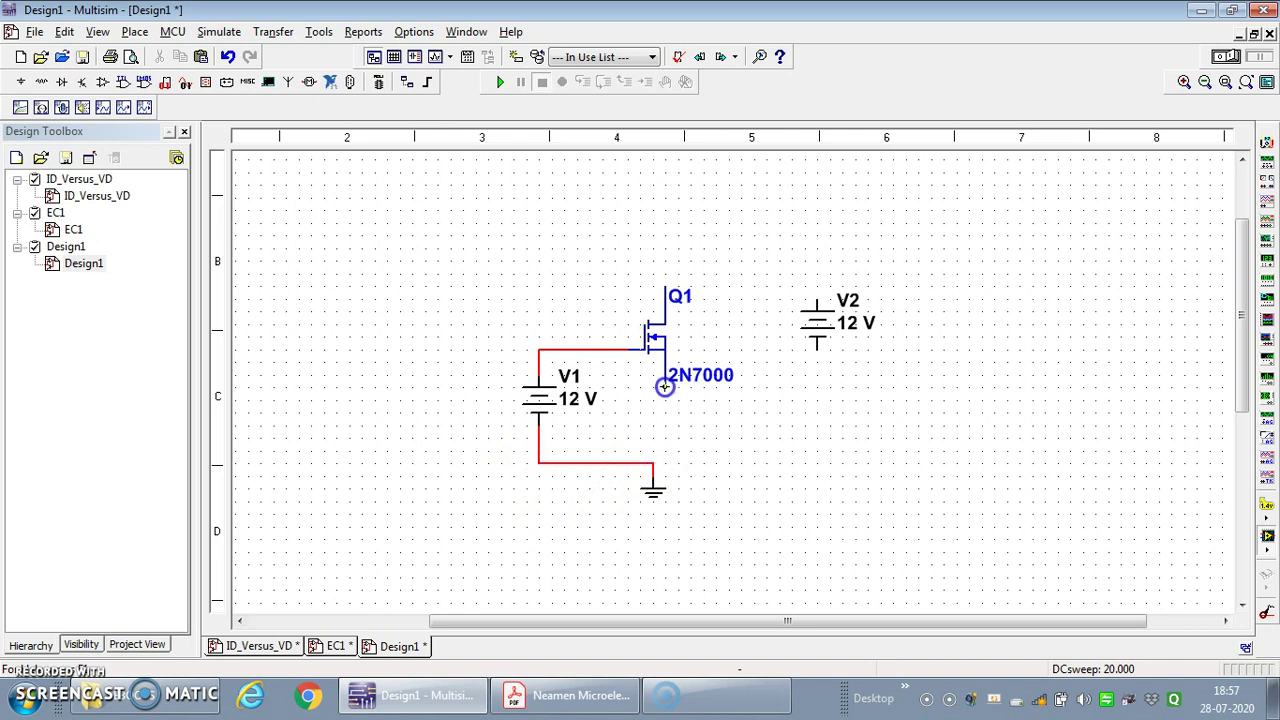
drag(664, 428, 653, 463)
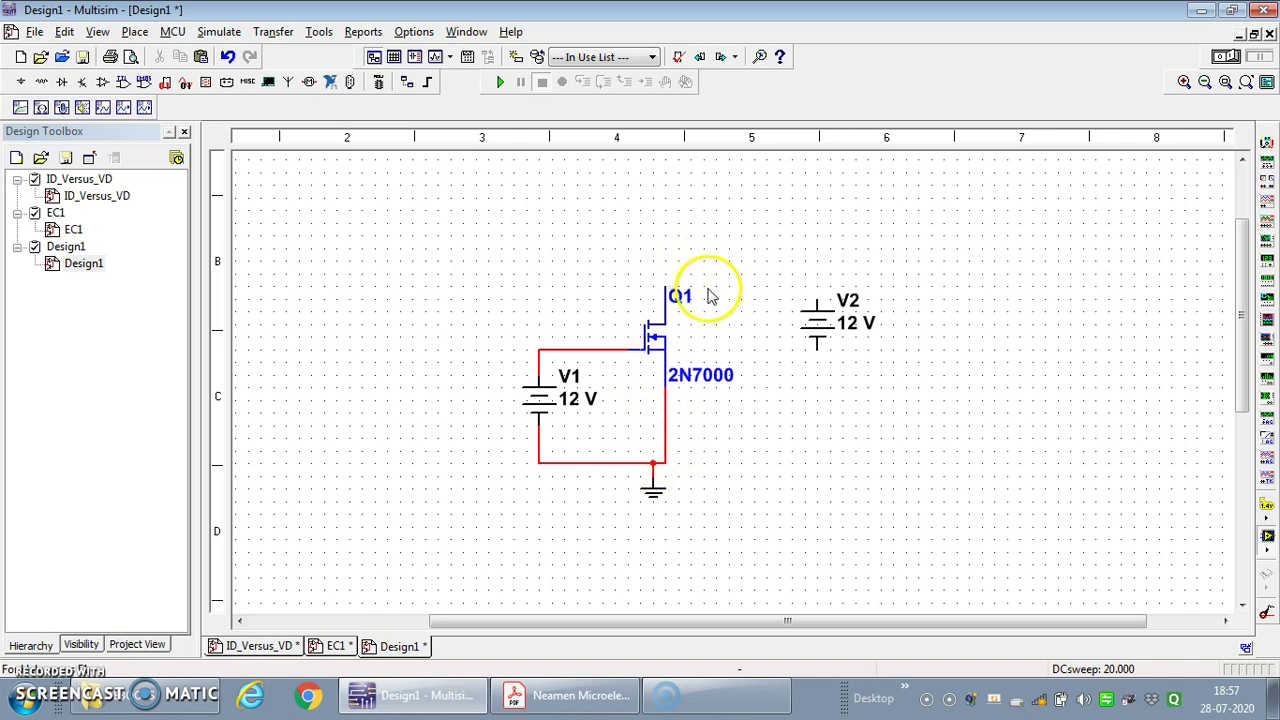
Move V2 closer to Q1 and wire it between Q1's drain and the ground line.
drag(818, 317, 778, 331)
click(829, 391)
click(777, 315)
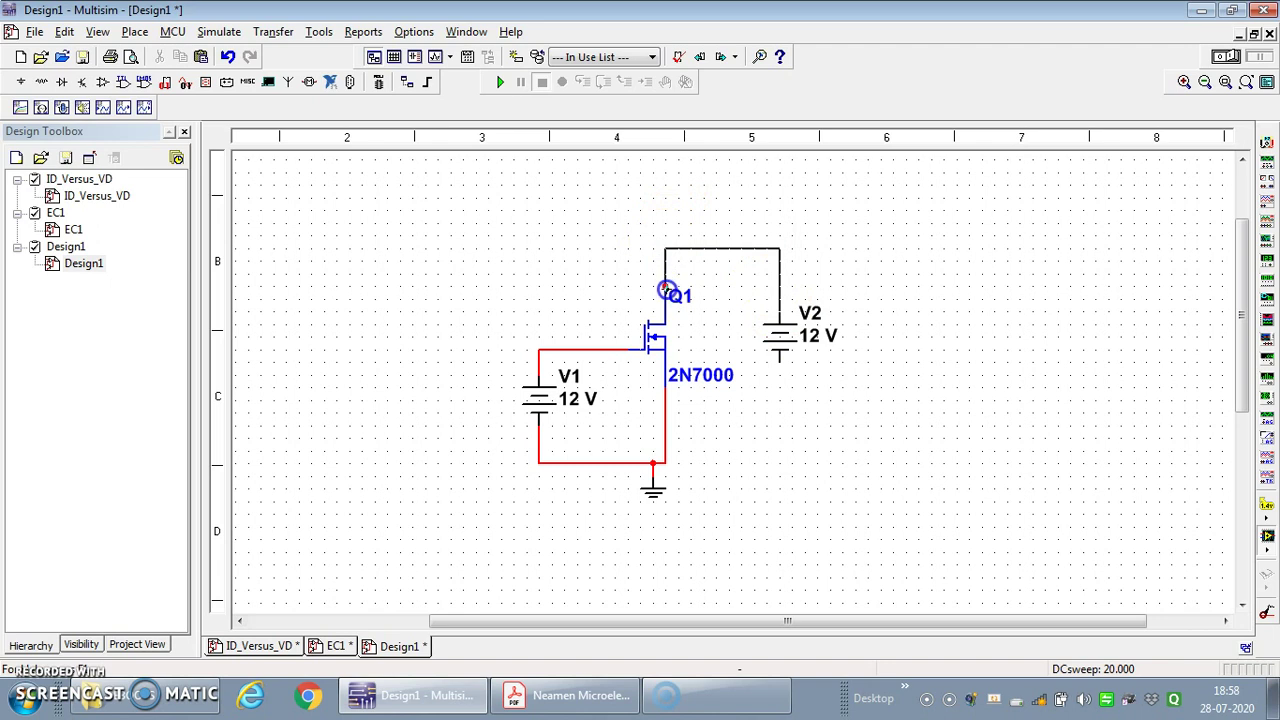
drag(780, 363, 665, 463)
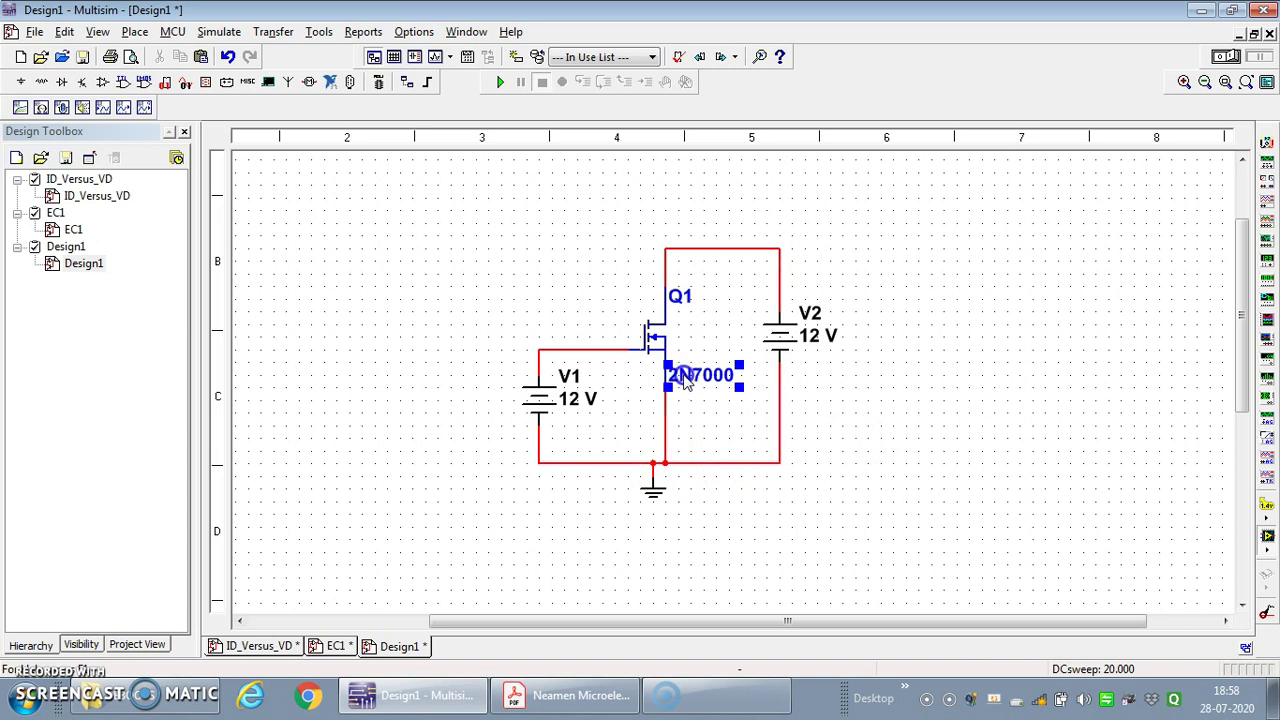
Move the 2N7000 label beside the transistor so it is clear of the source wire.
drag(684, 380, 696, 354)
click(737, 394)
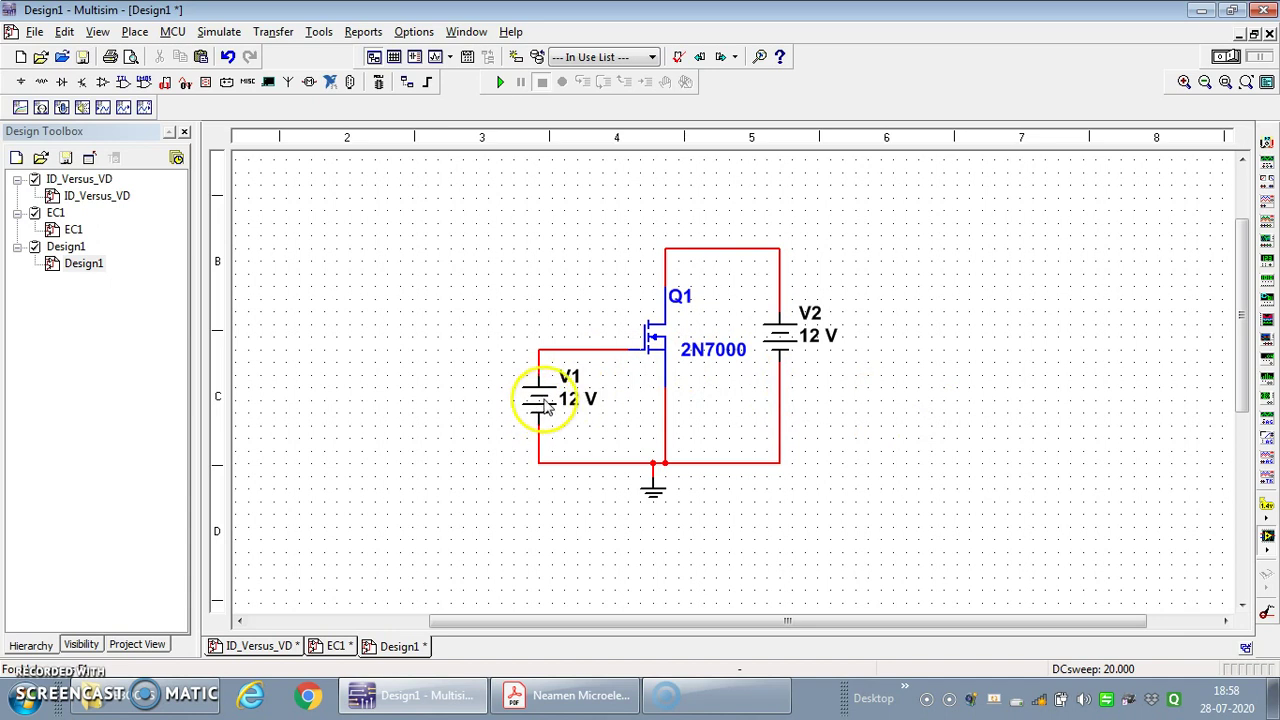
Rename source V1 to VGS and set its voltage to 5 V.
click(570, 377)
double_click(570, 377)
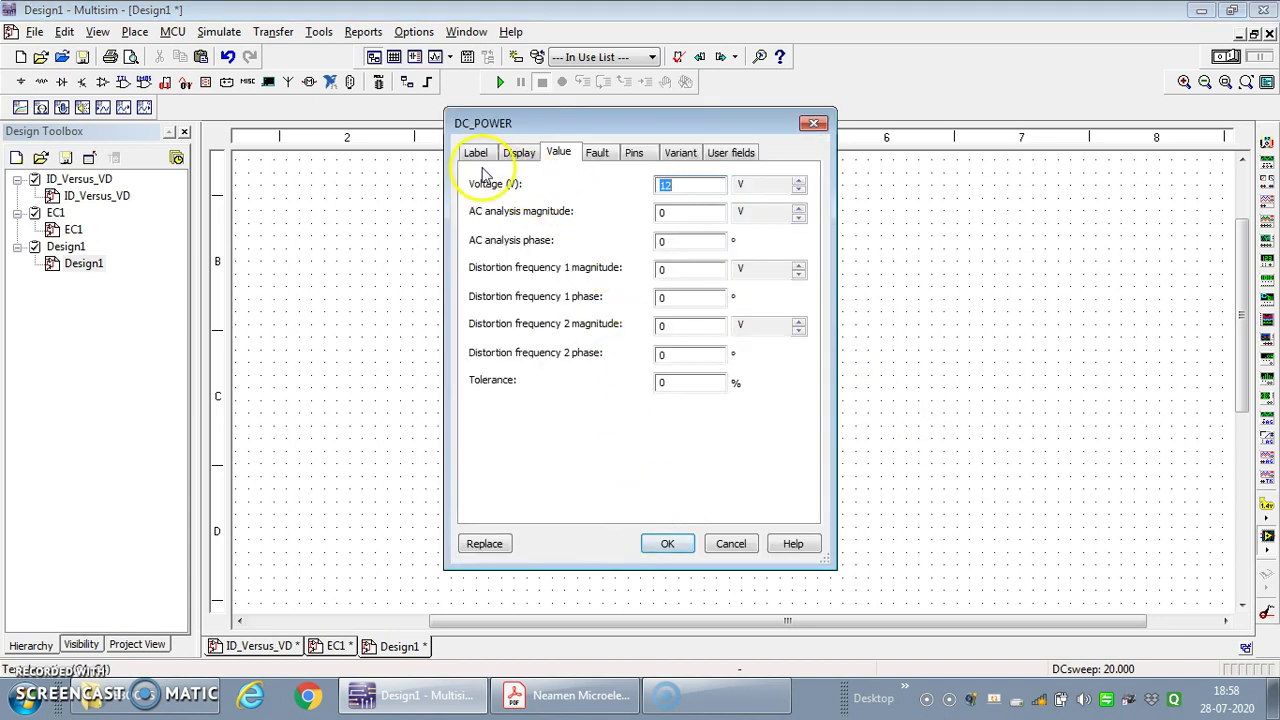
click(476, 153)
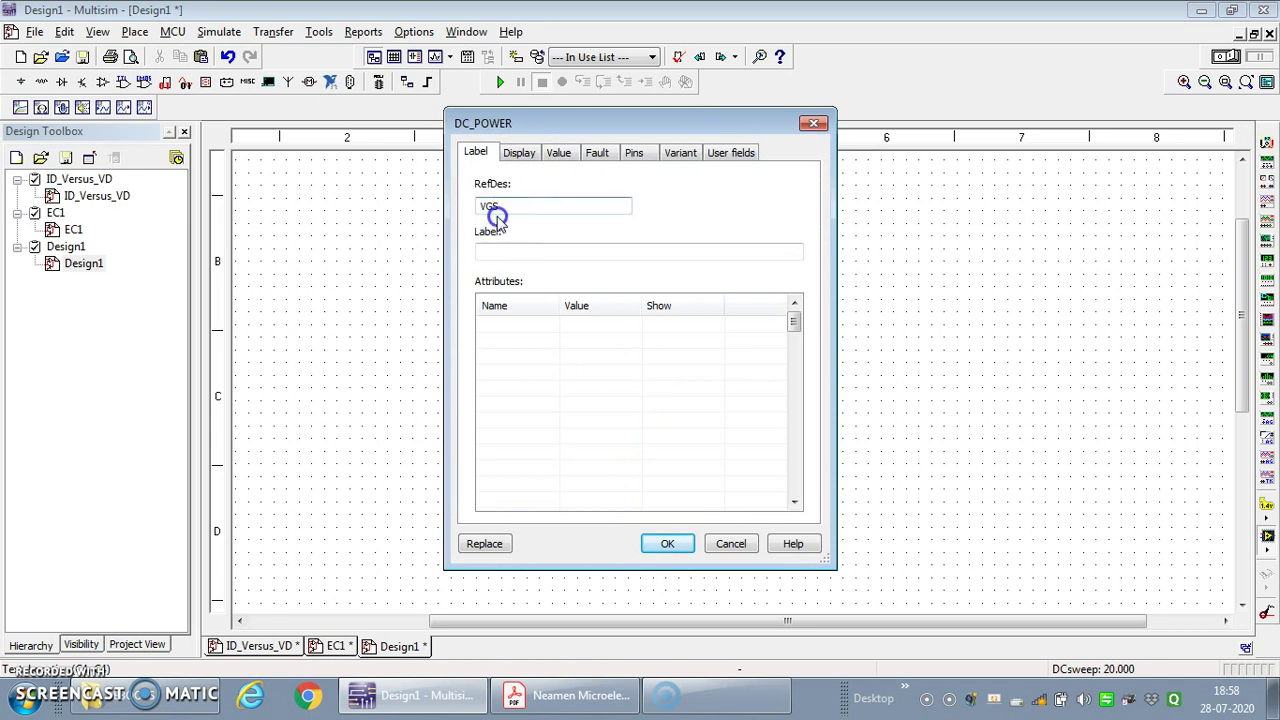
click(559, 153)
click(667, 183)
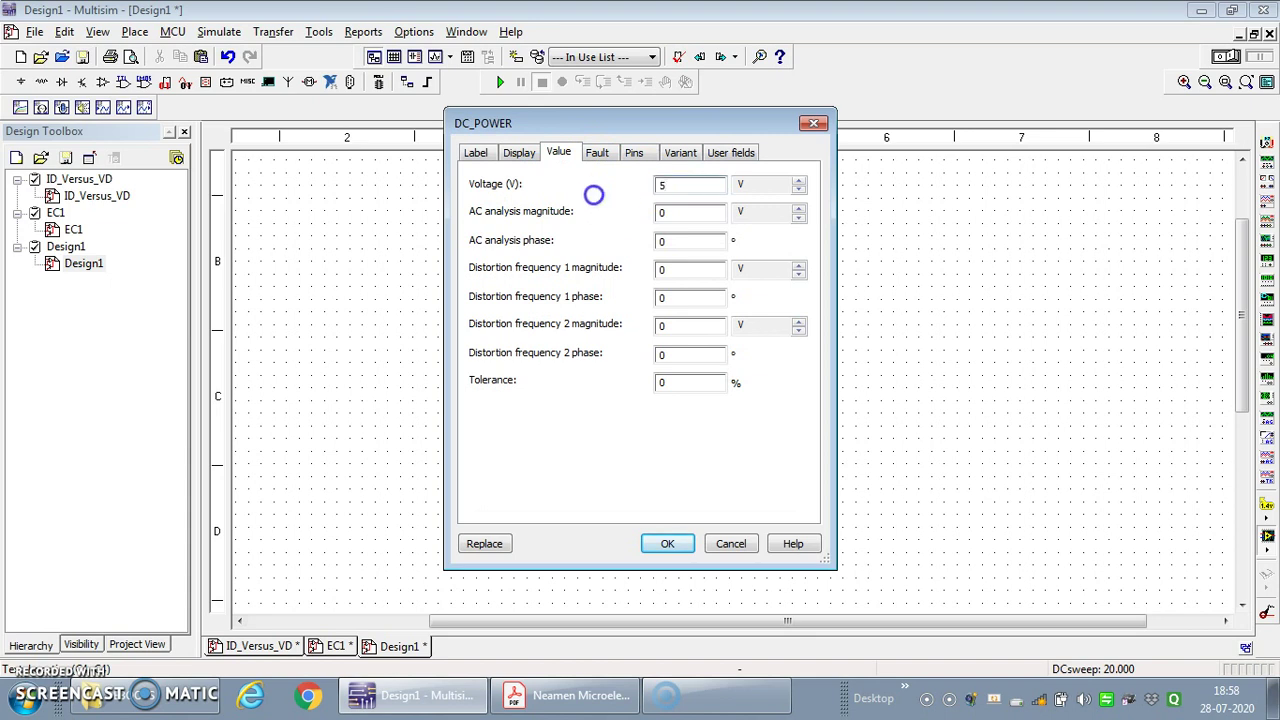
click(668, 544)
Move the VGS name label to the left side of its battery symbol, away from the voltage value.
click(545, 390)
drag(545, 388, 480, 396)
click(571, 491)
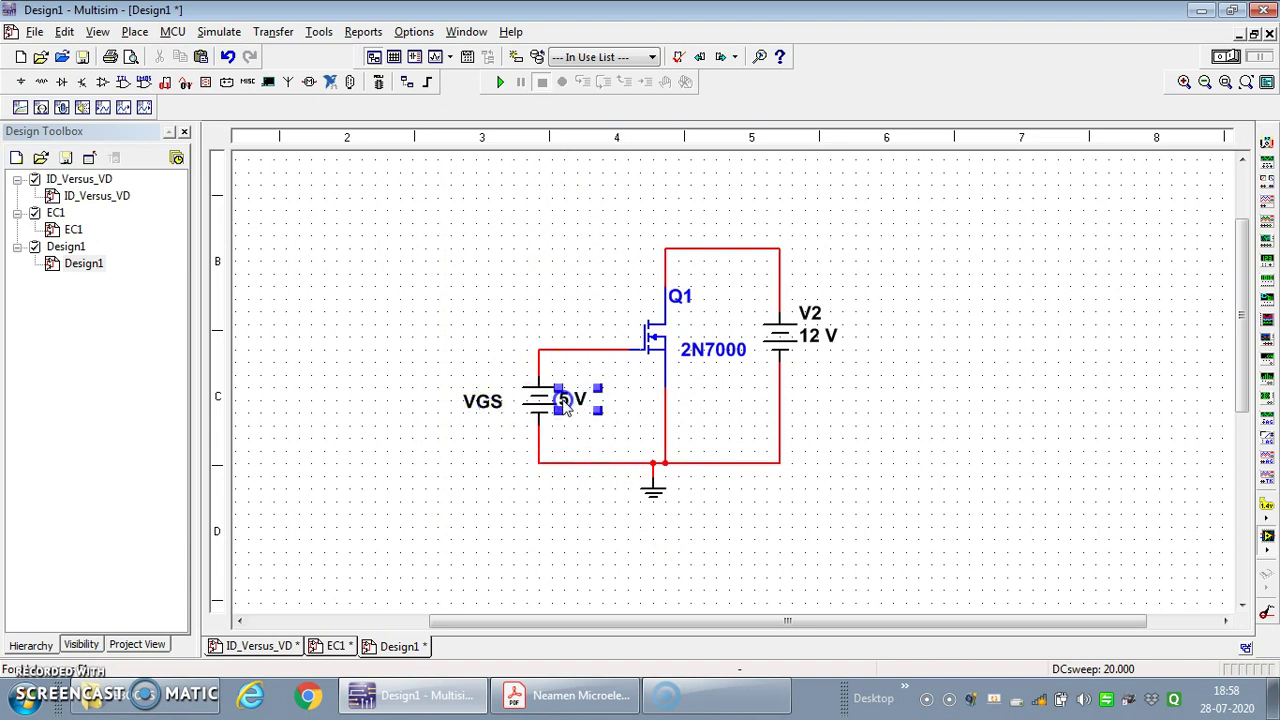
click(591, 436)
Rename source V2 to VDS and set its voltage to 20 V.
click(808, 315)
double_click(811, 313)
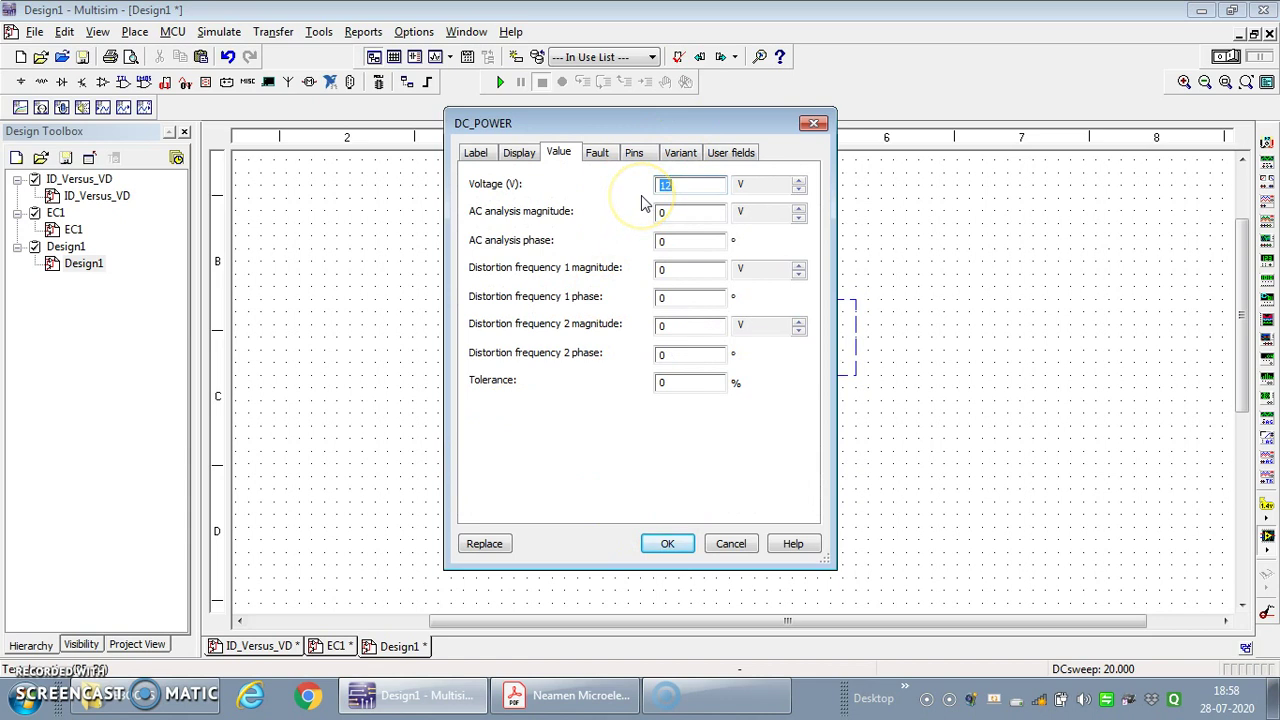
click(476, 152)
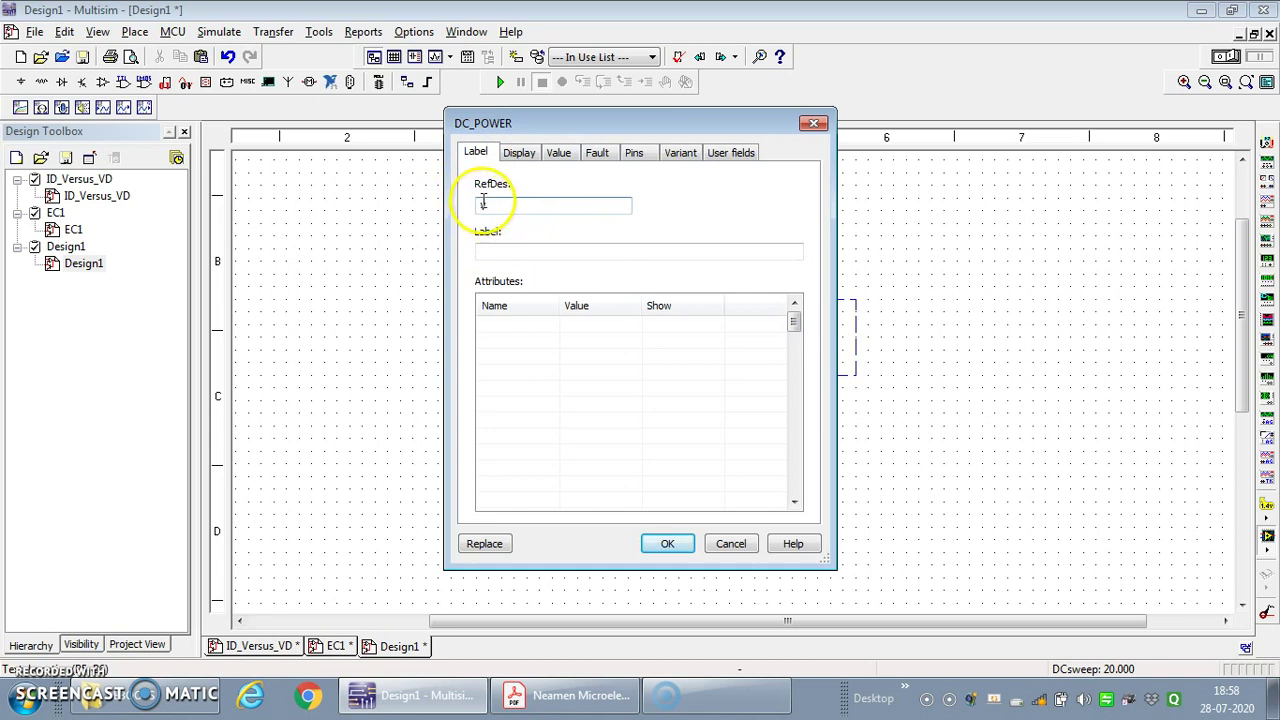
drag(571, 131, 900, 127)
click(818, 218)
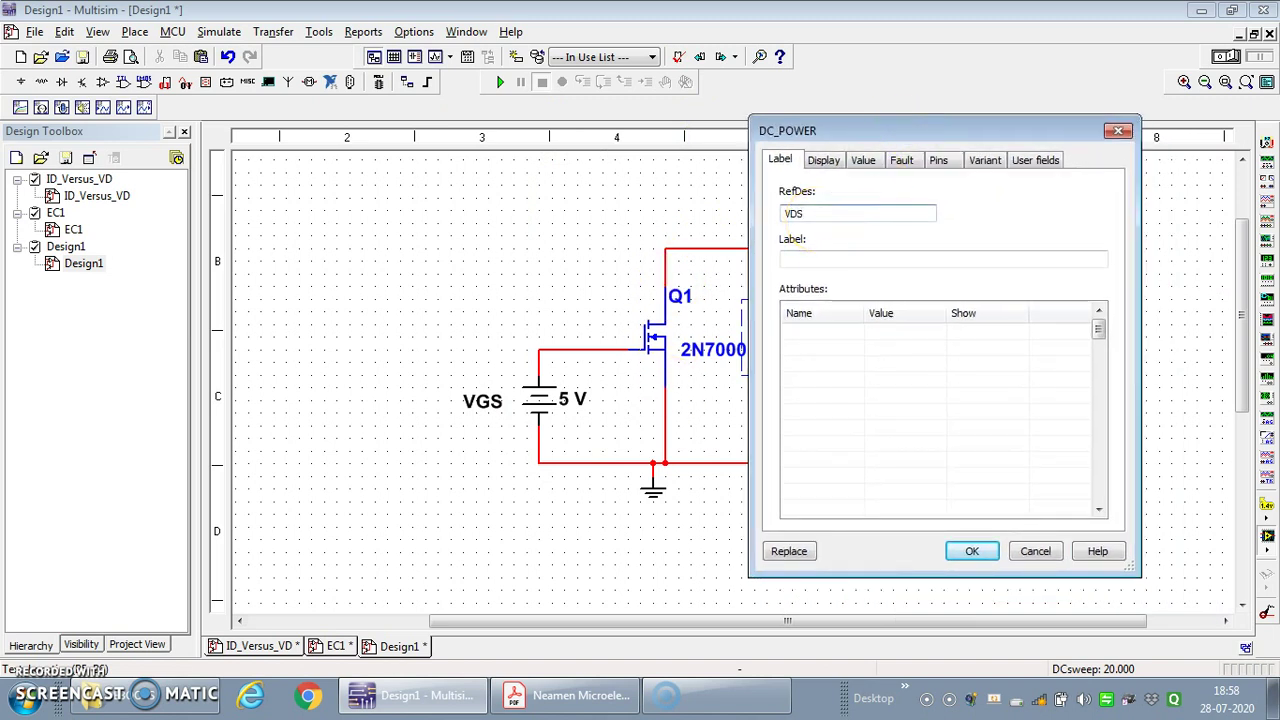
click(971, 555)
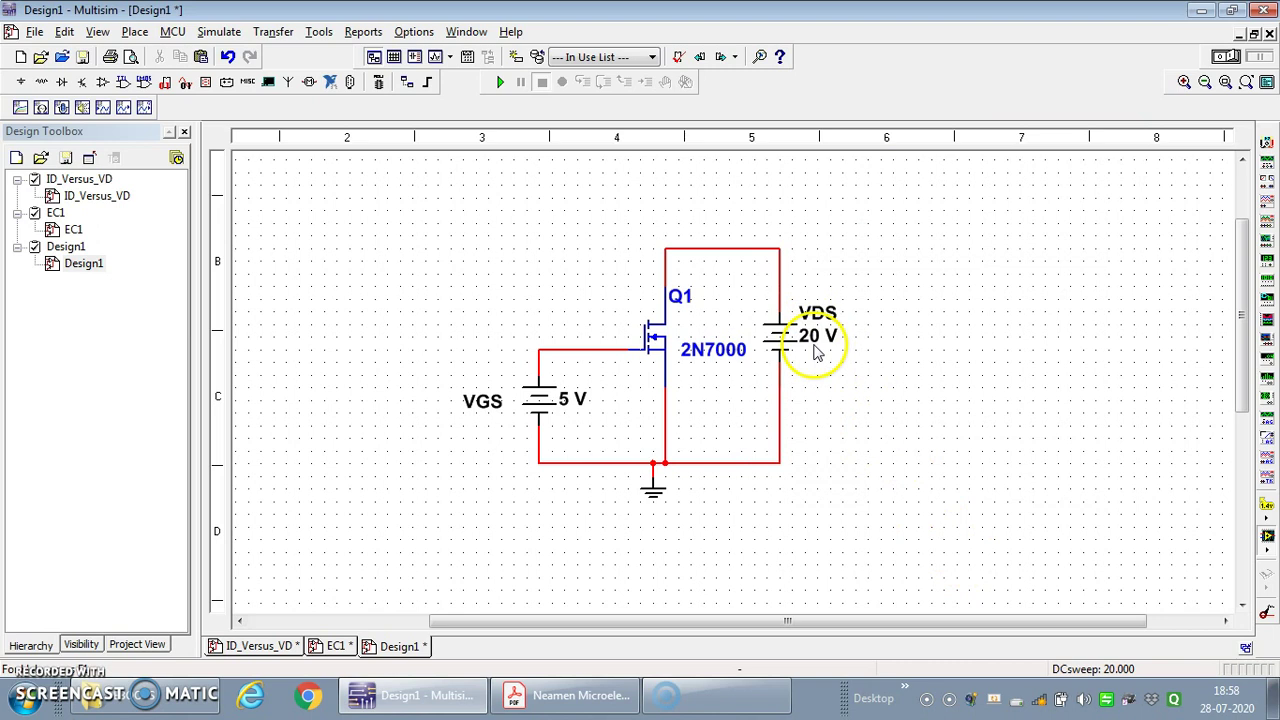
click(664, 464)
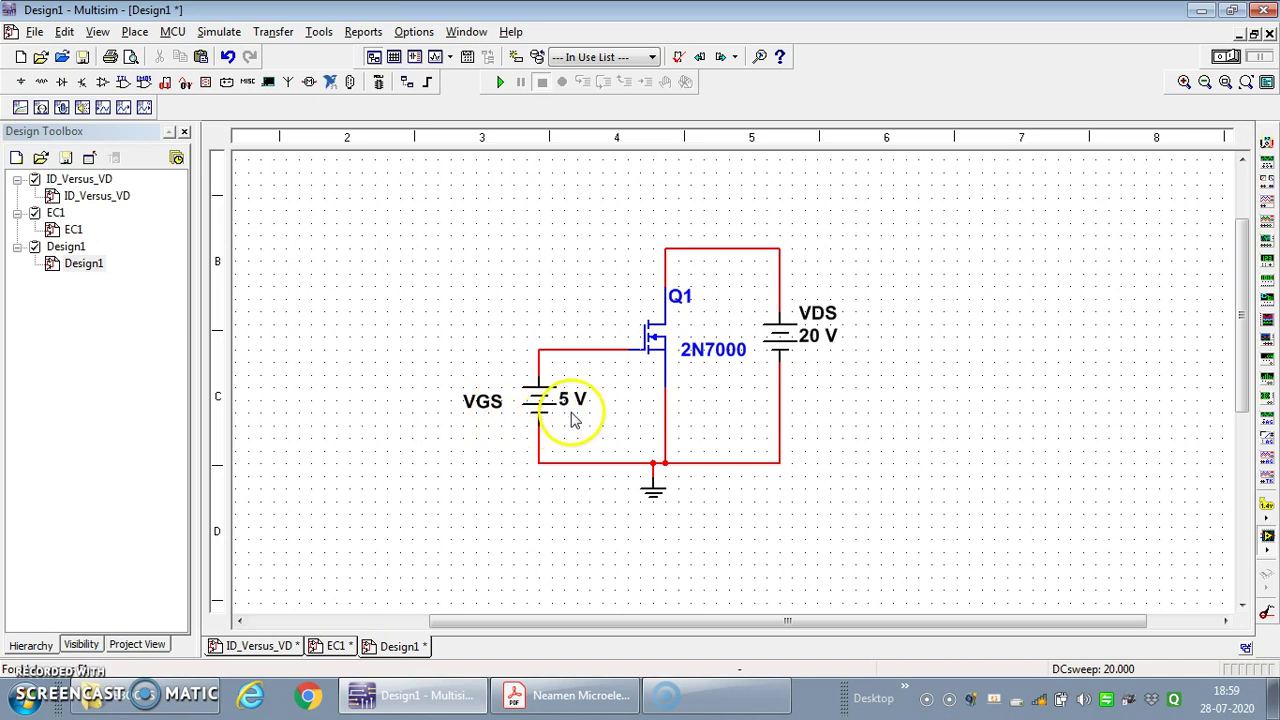
Set up a DC sweep analysis with VDS as source 1, from 0 to 20 V in increments of 2 V.
click(219, 33)
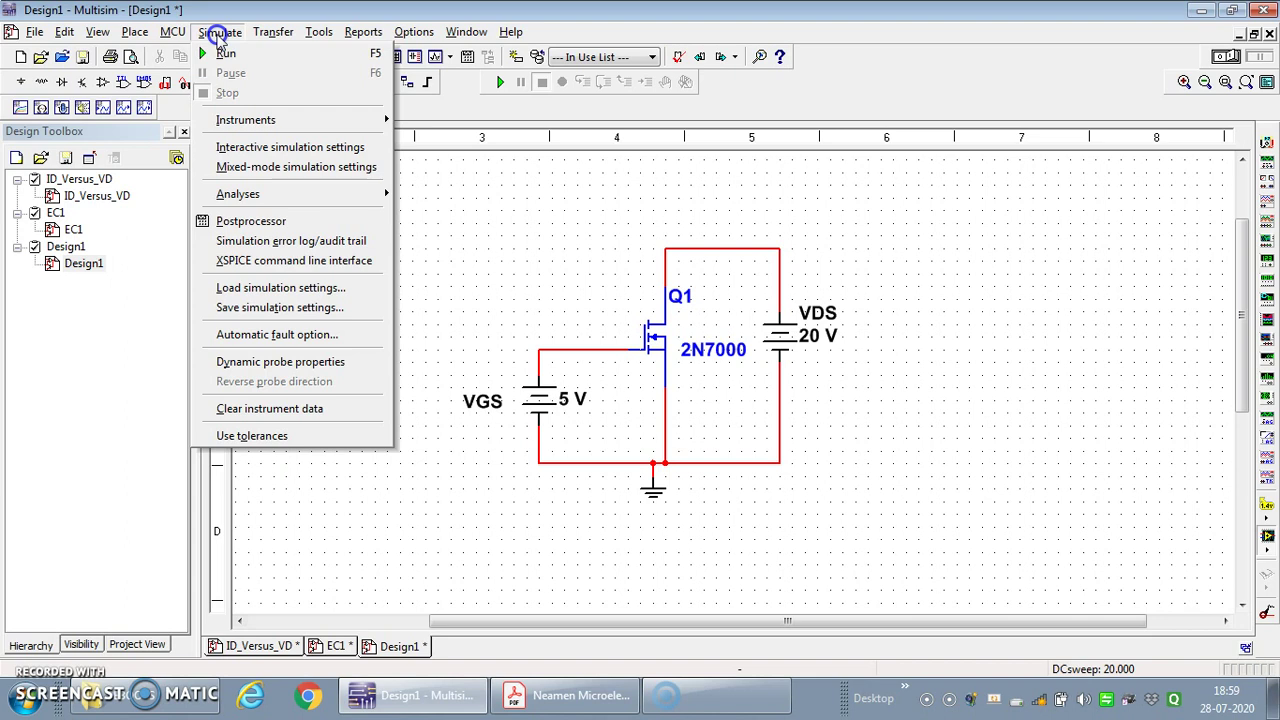
mouse_move(288, 196)
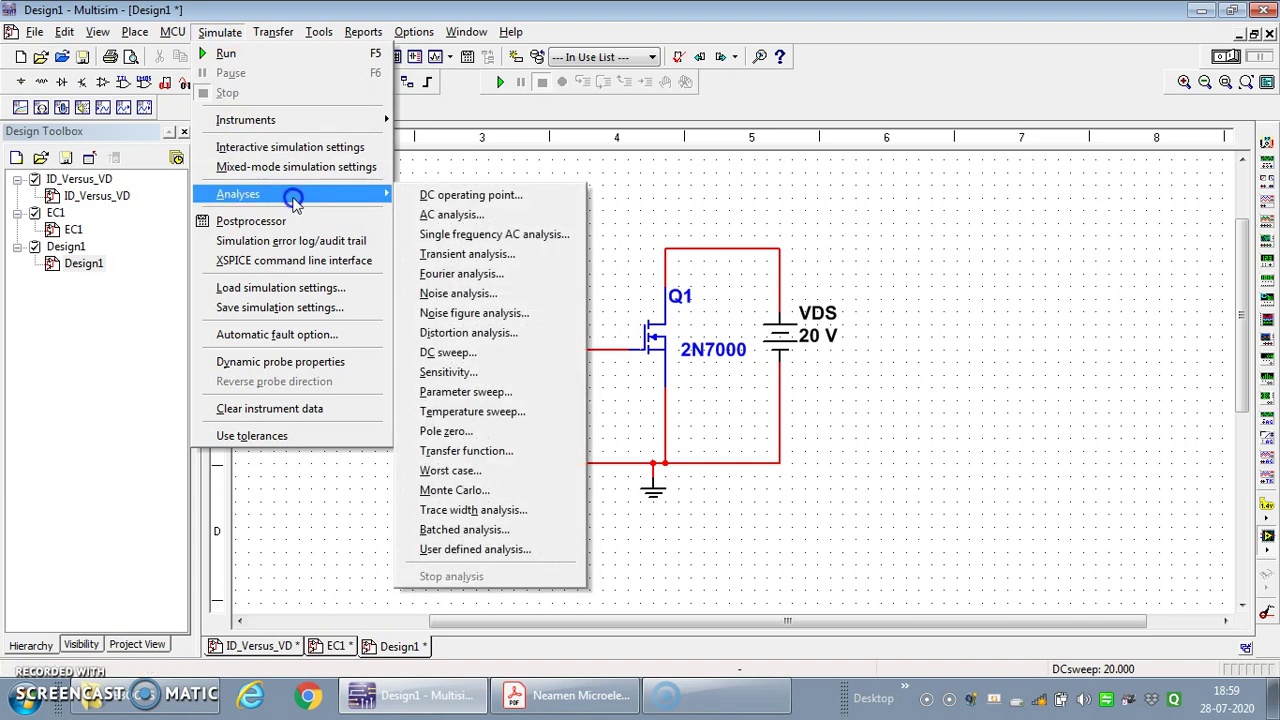
click(478, 351)
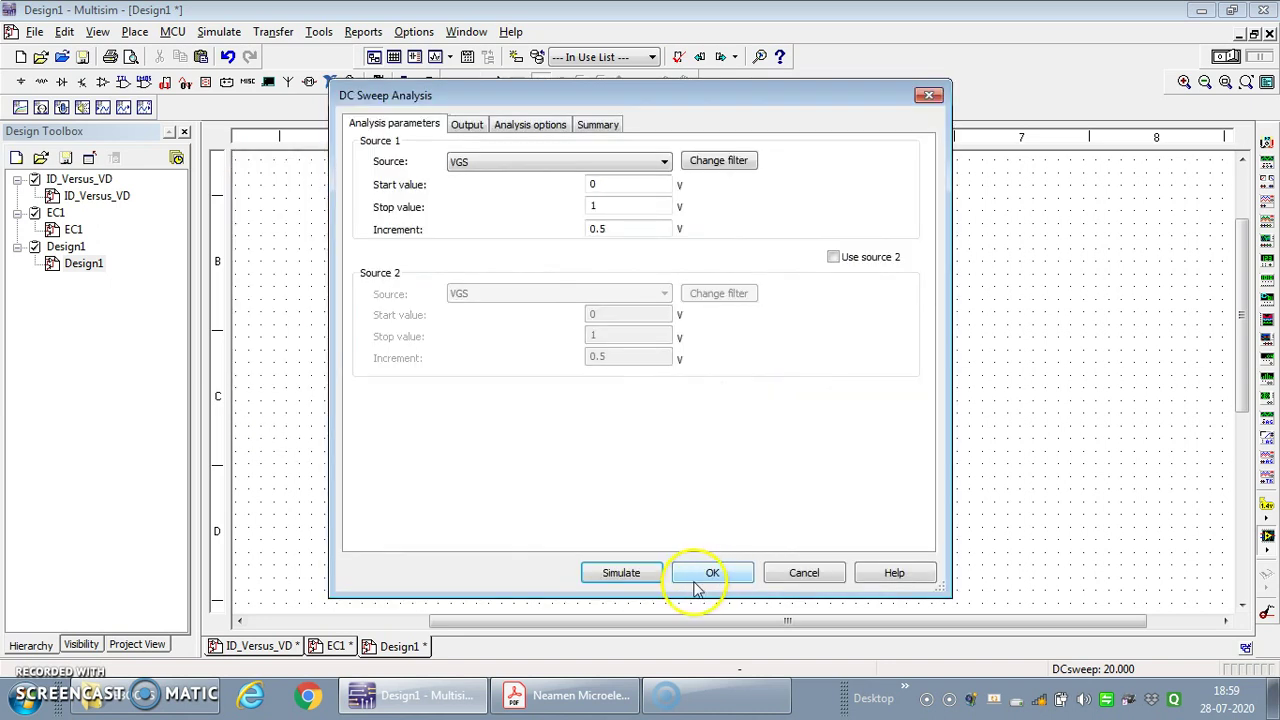
drag(735, 100, 486, 149)
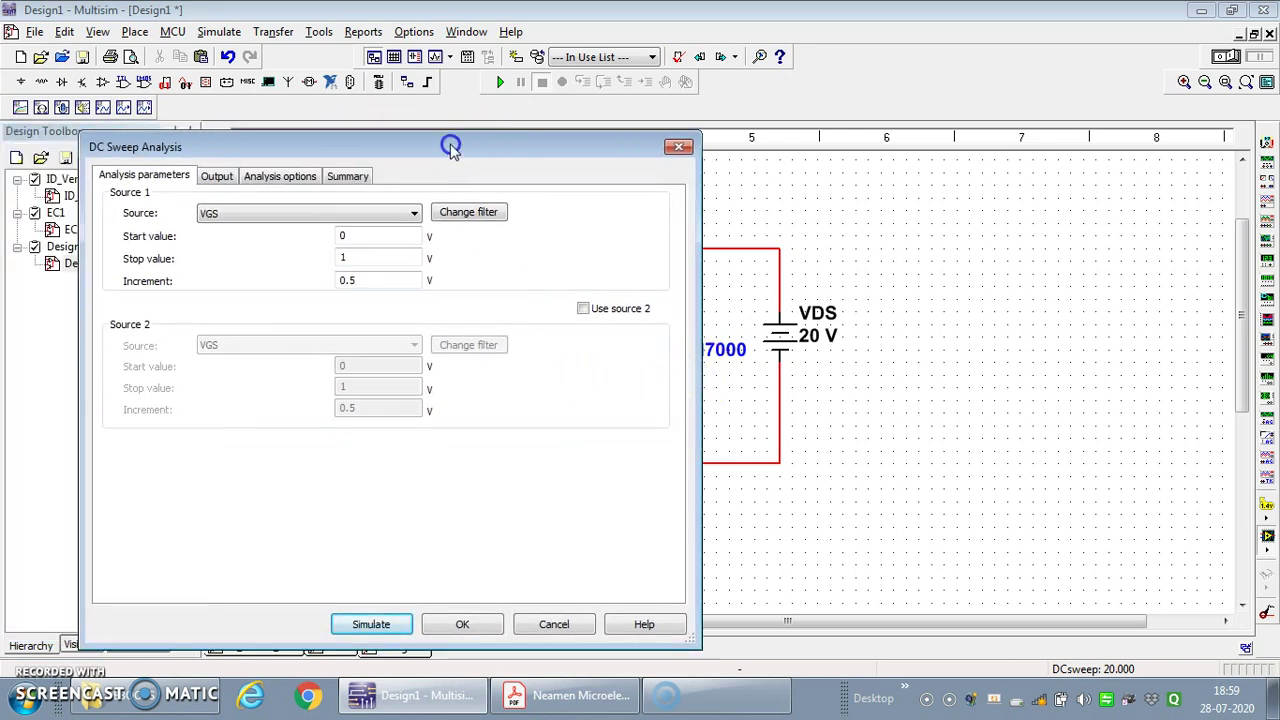
drag(450, 139, 358, 107)
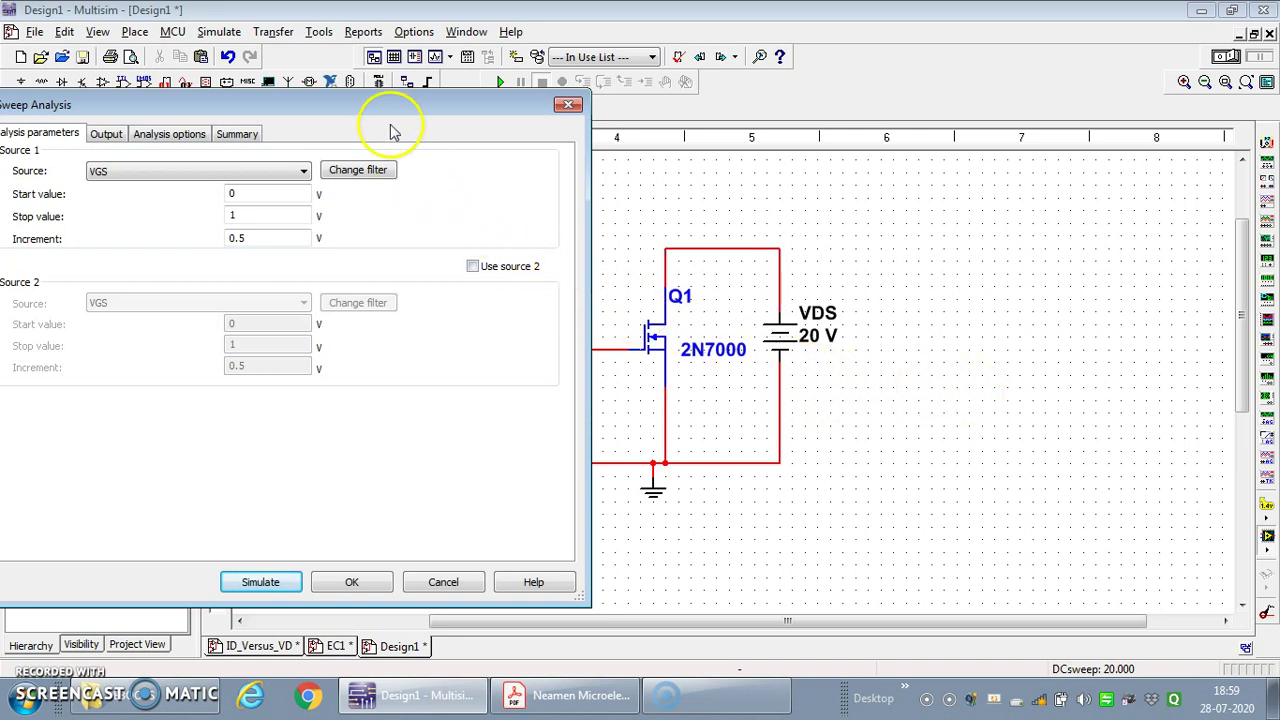
drag(395, 104, 662, 130)
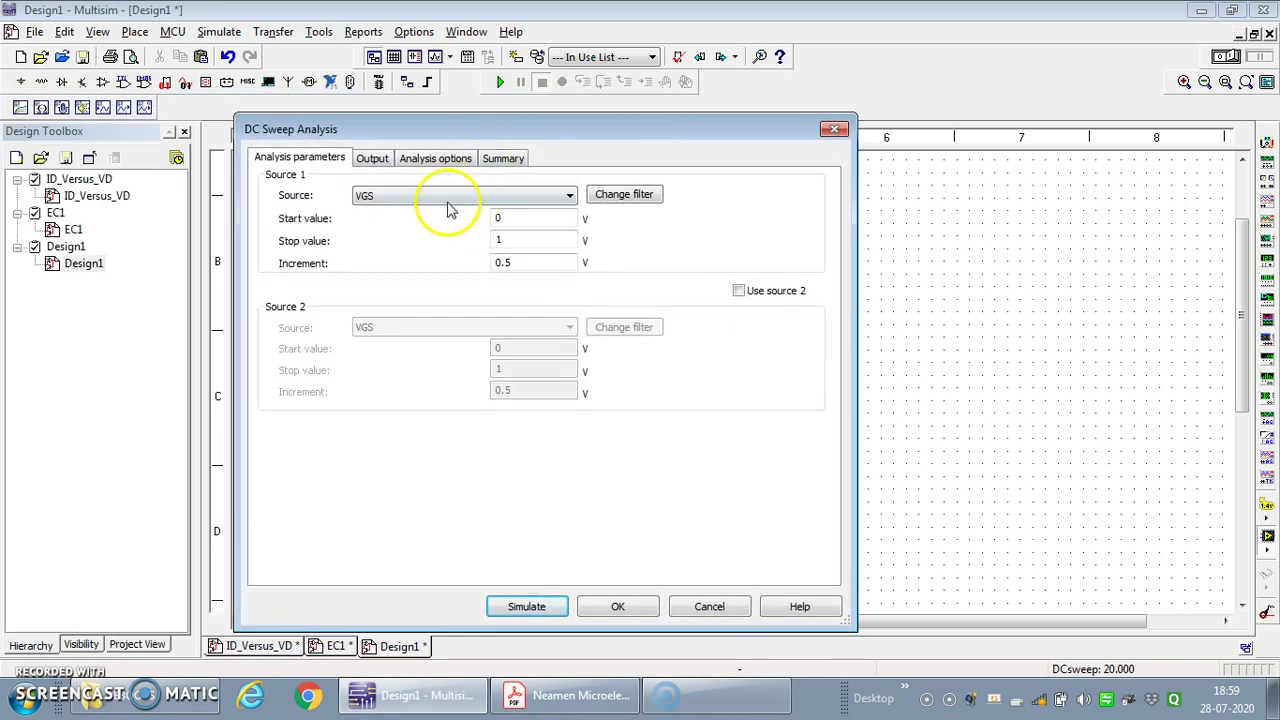
click(566, 195)
click(537, 216)
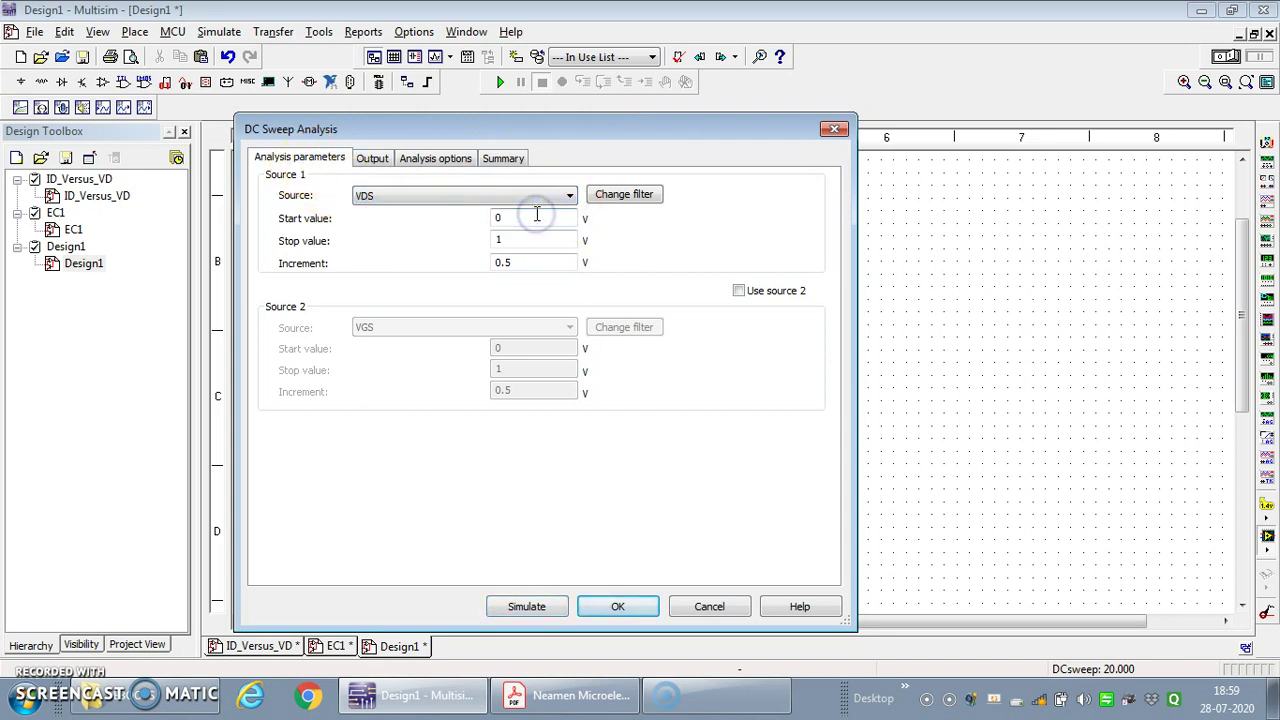
drag(602, 127, 432, 155)
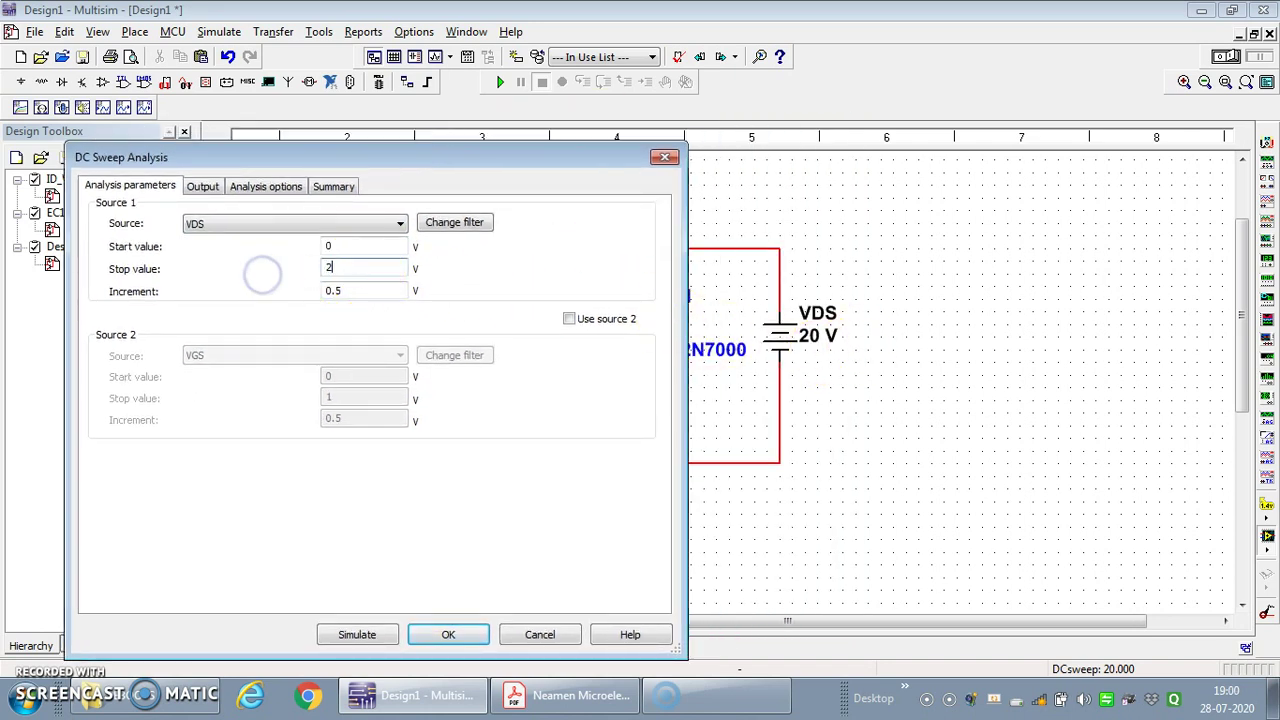
drag(347, 290, 233, 286)
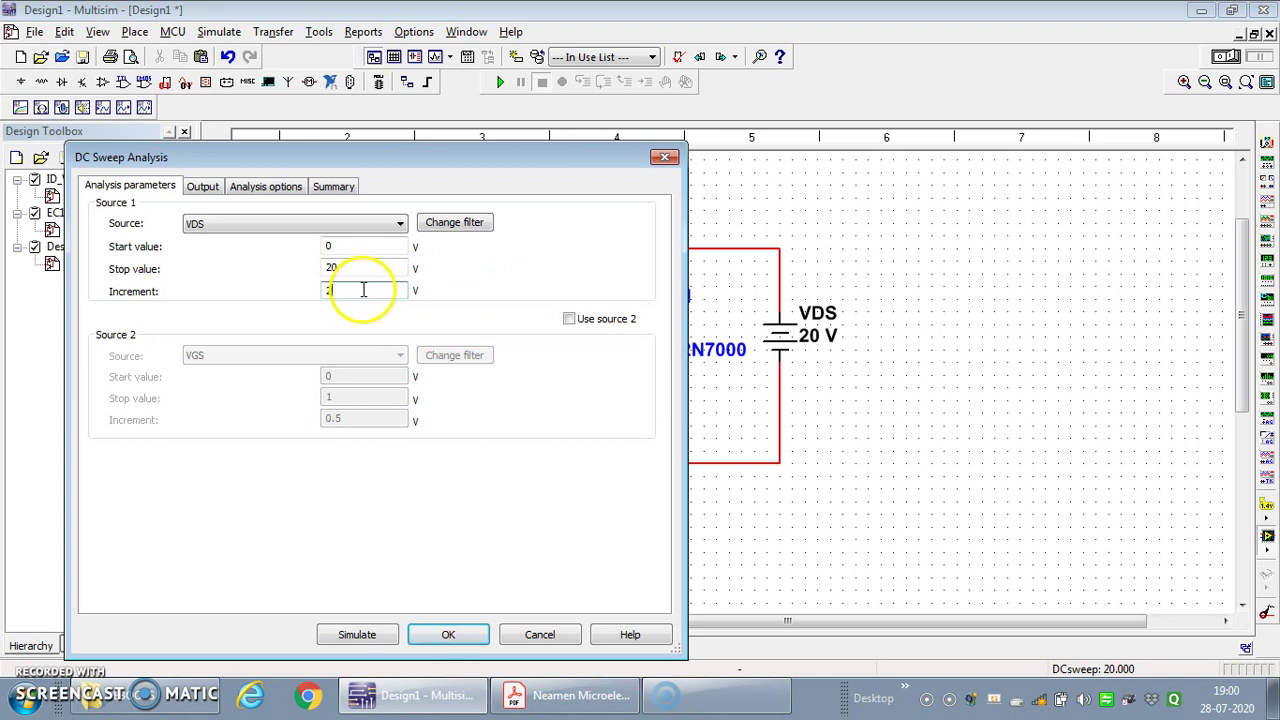
Review the output variables available for the DC sweep and close the analysis setup without simulating.
click(203, 187)
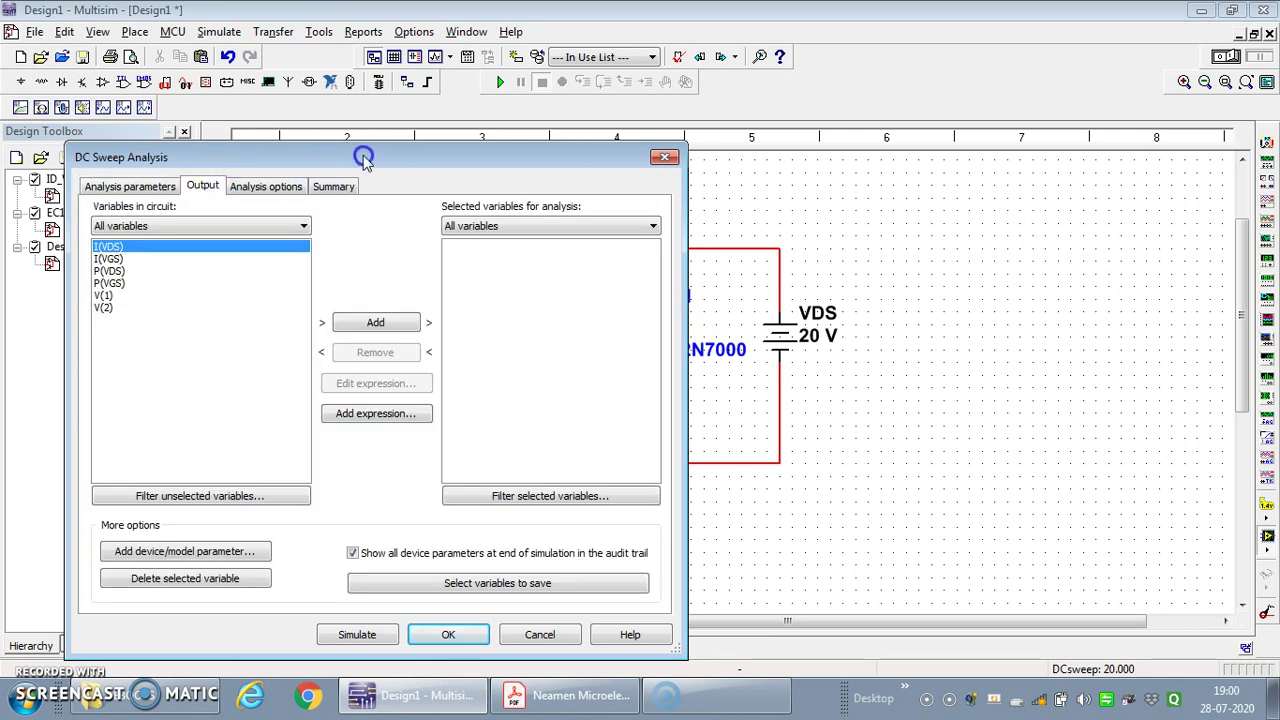
drag(363, 157, 343, 135)
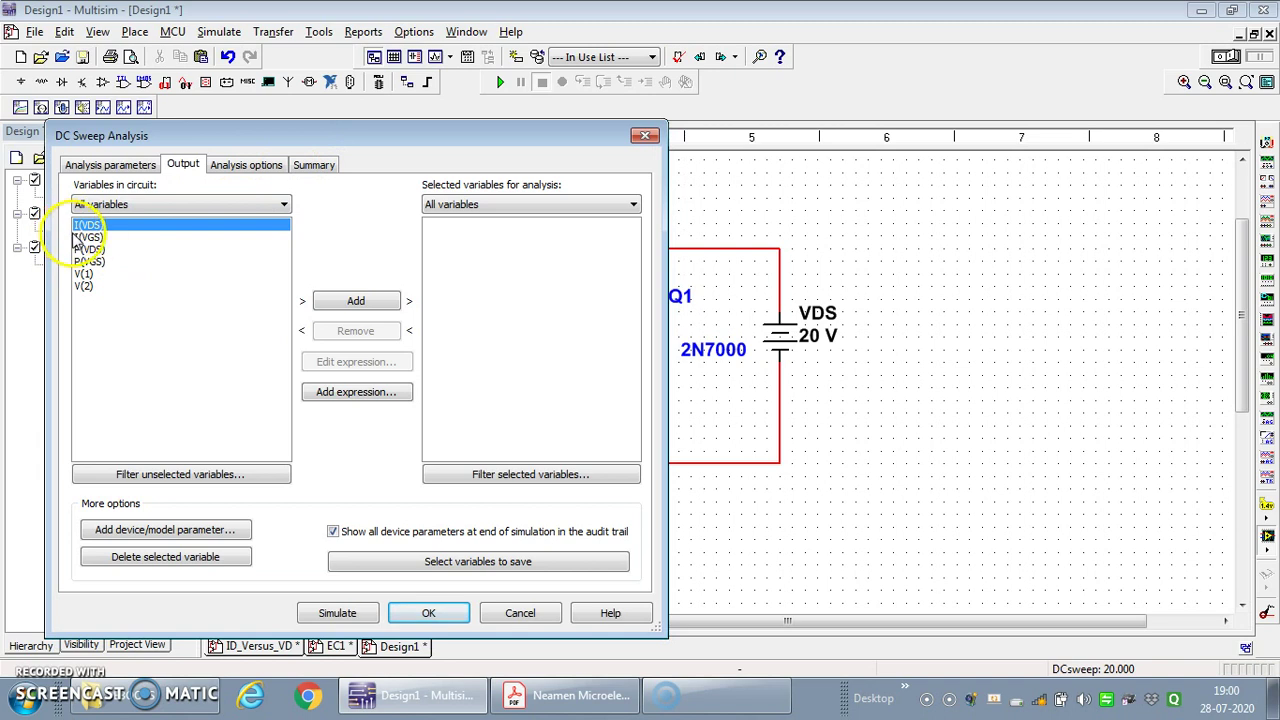
drag(398, 138, 366, 116)
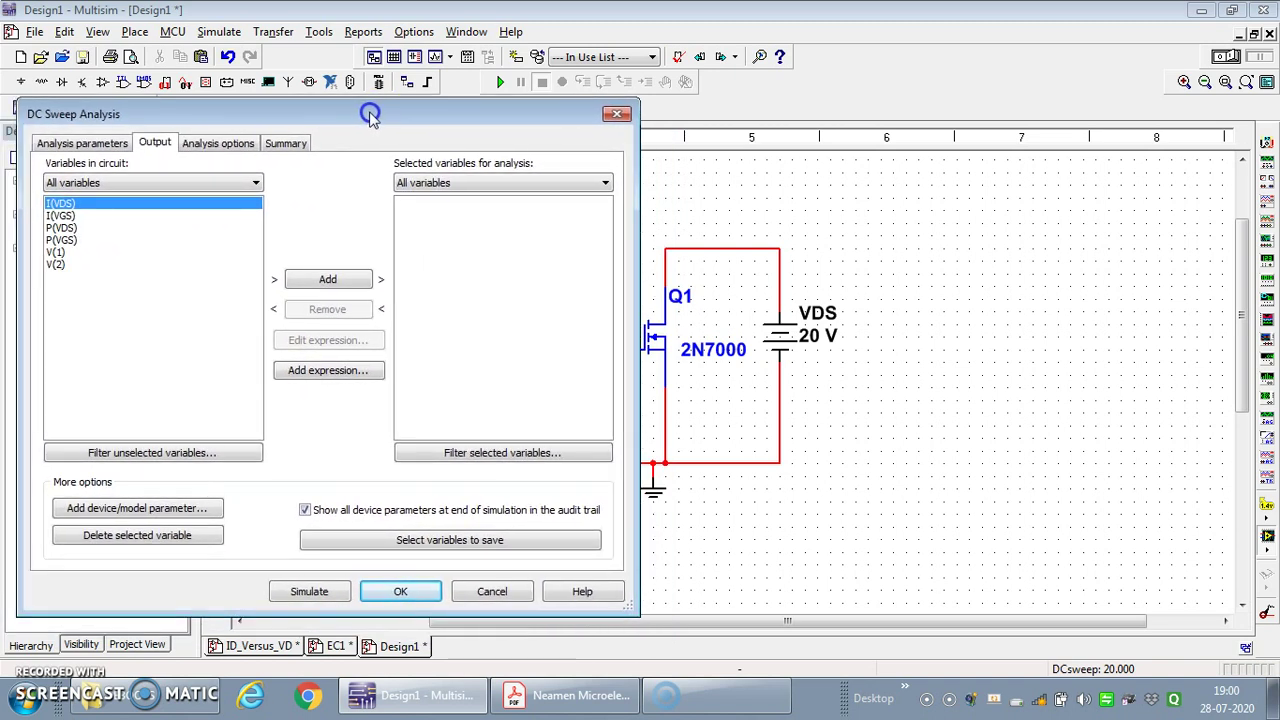
click(133, 201)
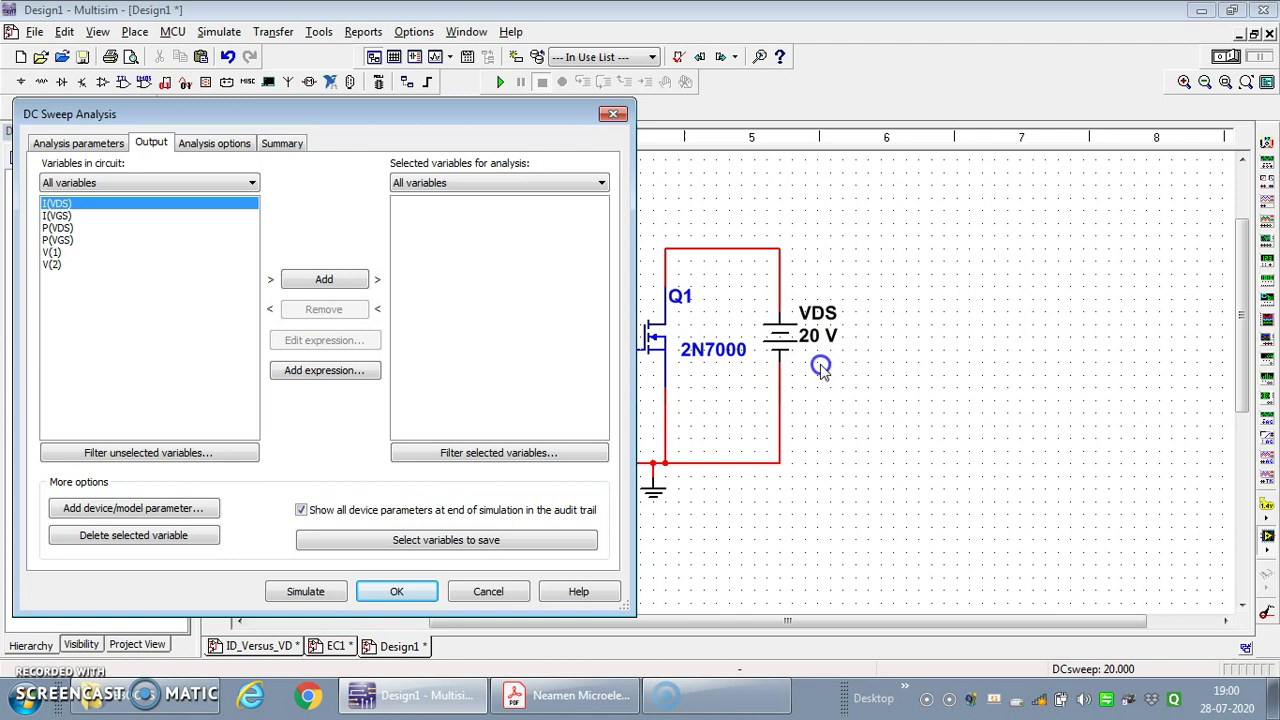
click(614, 116)
click(915, 255)
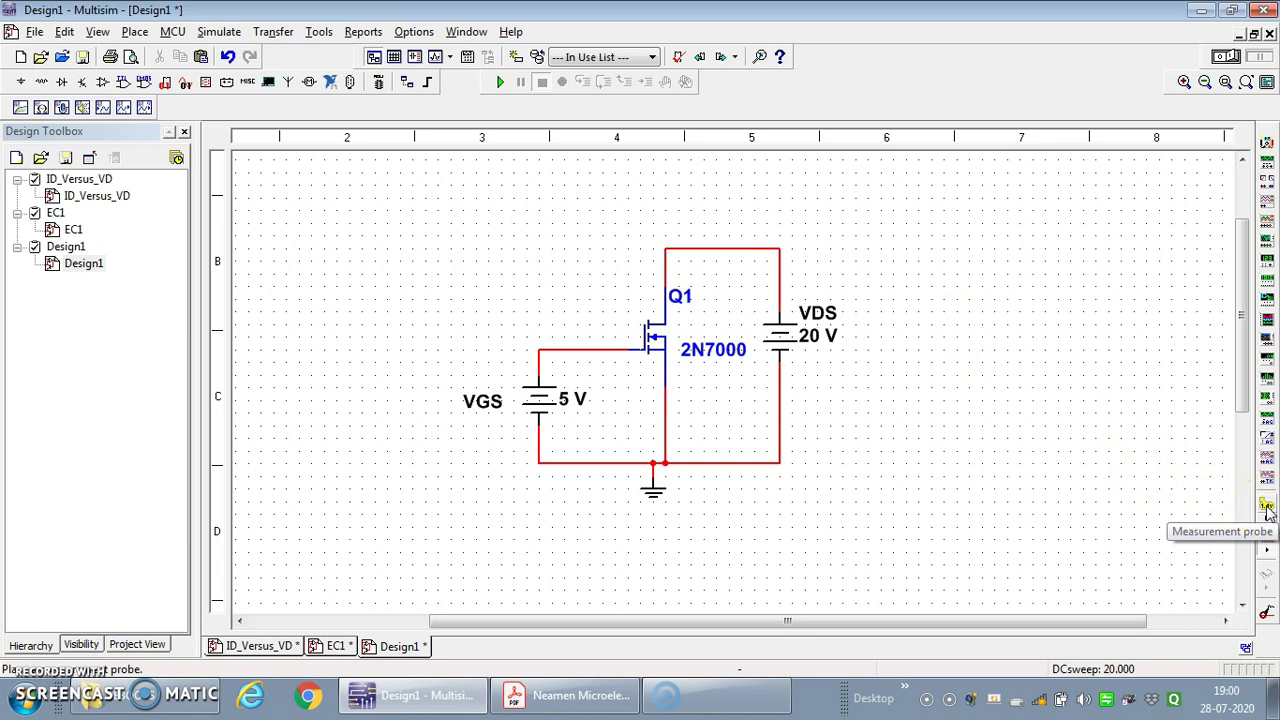
Place a measurement probe on Q1's drain wire and move its readout box to the left of the transistor.
click(1266, 507)
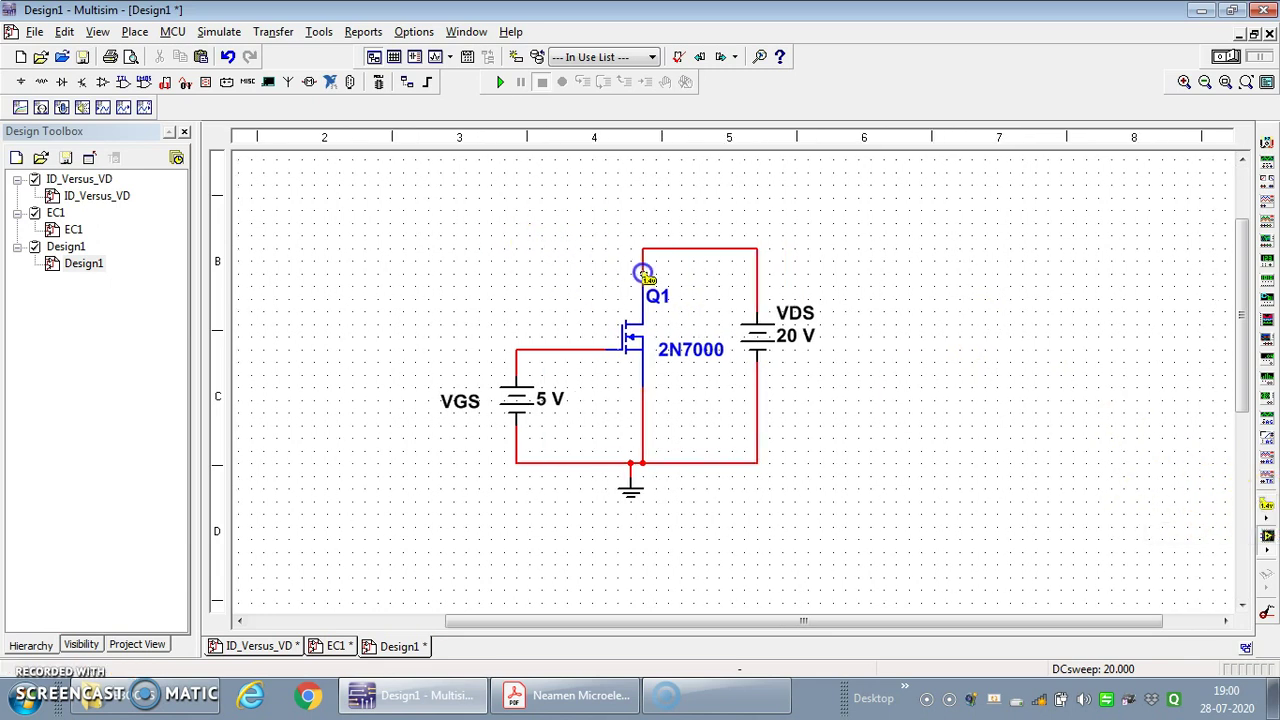
click(642, 271)
drag(688, 322, 563, 246)
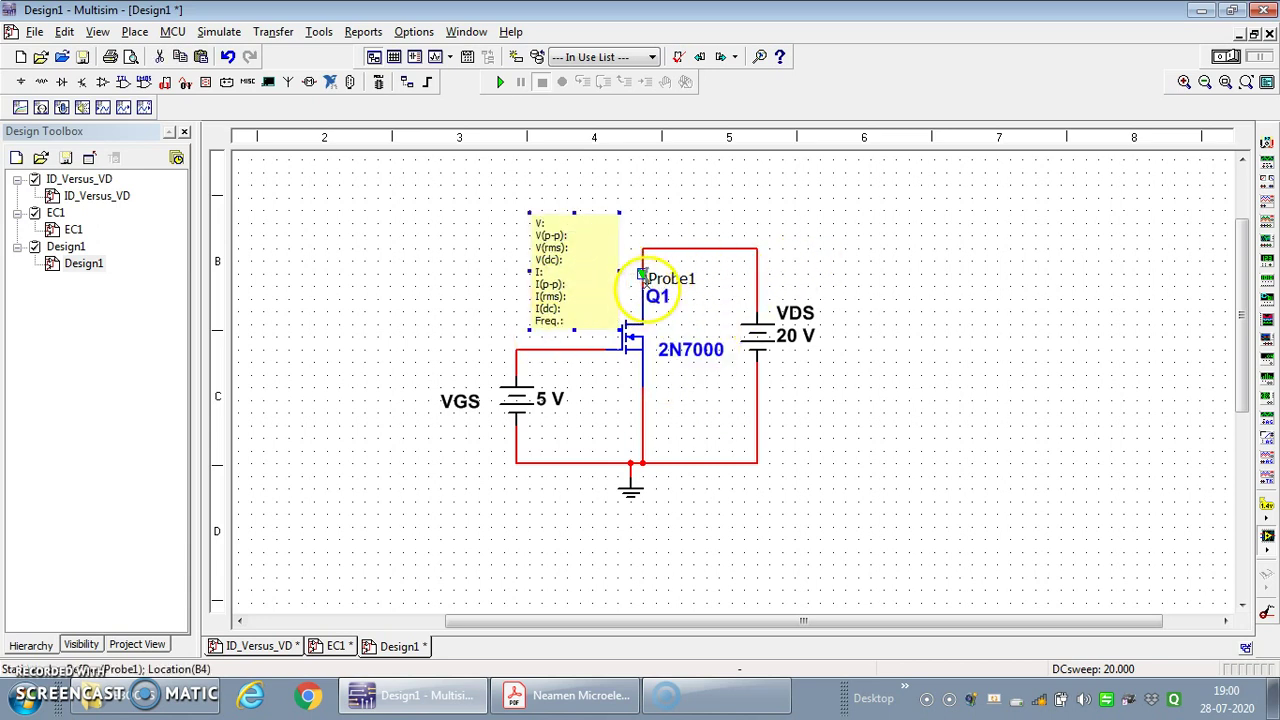
Configure the drain probe to show only the instantaneous current I, hiding all other parameters.
double_click(565, 261)
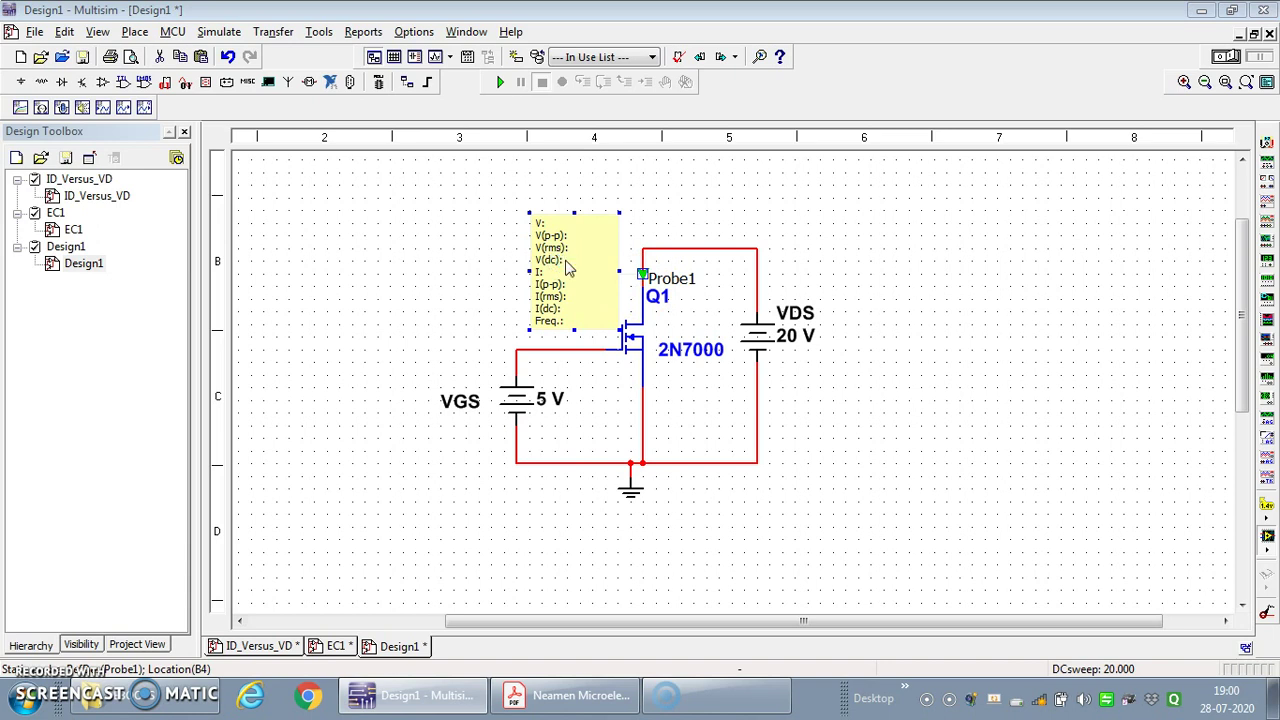
click(601, 112)
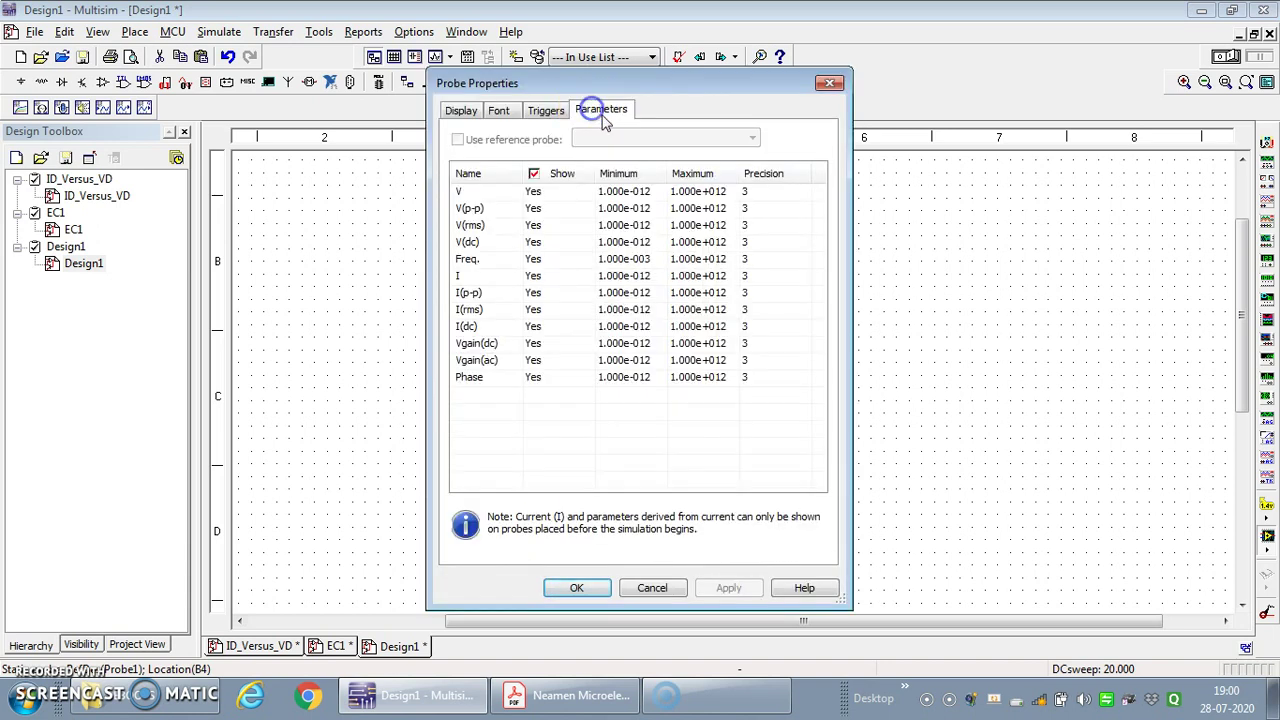
drag(689, 80, 302, 152)
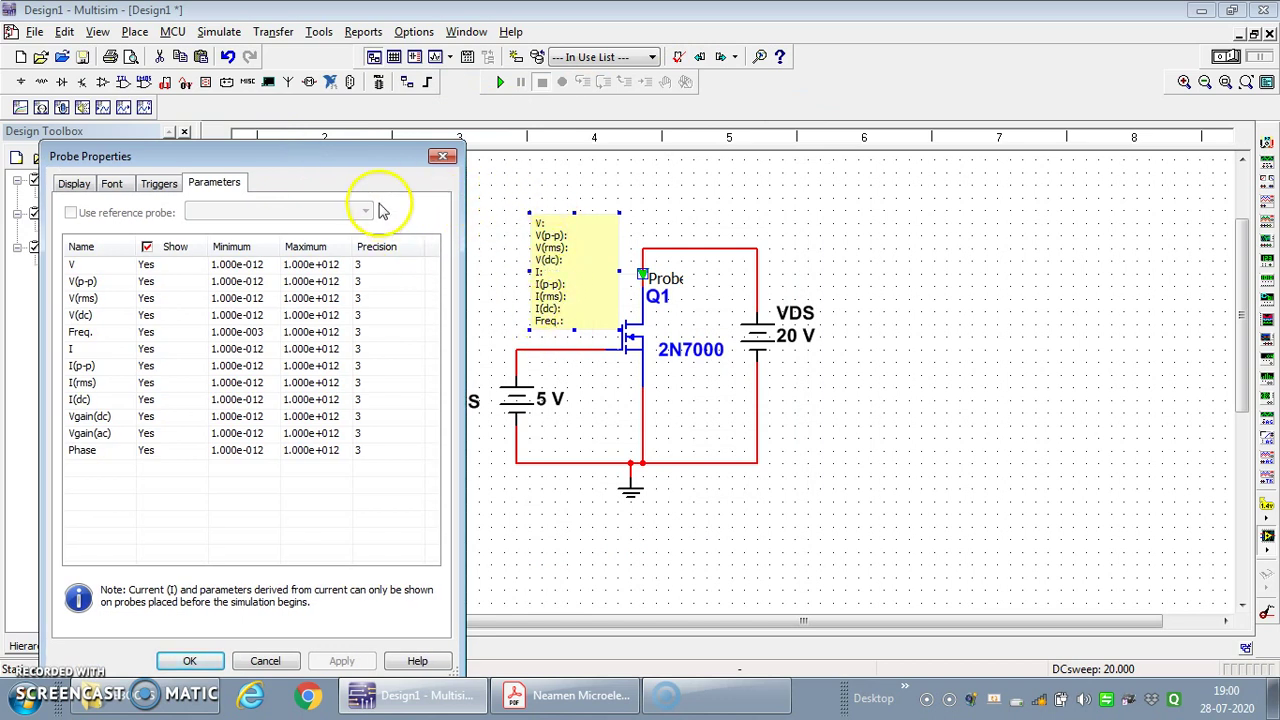
drag(324, 162, 592, 120)
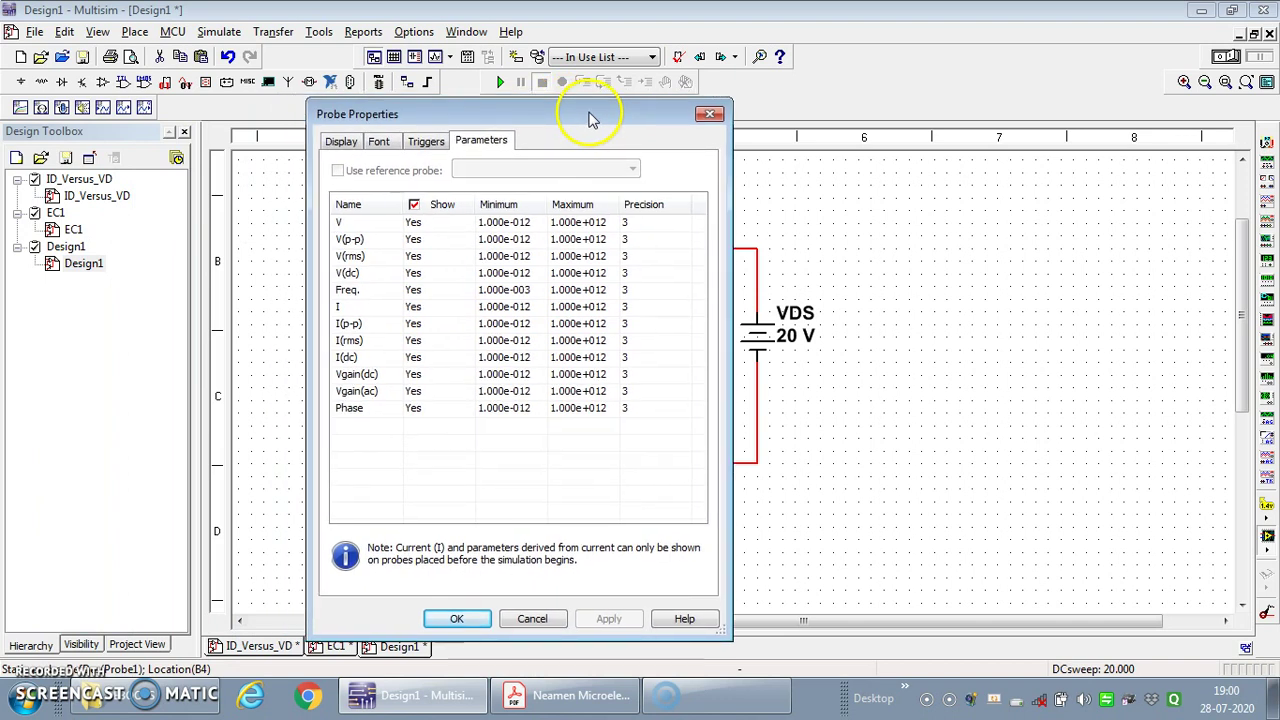
click(414, 205)
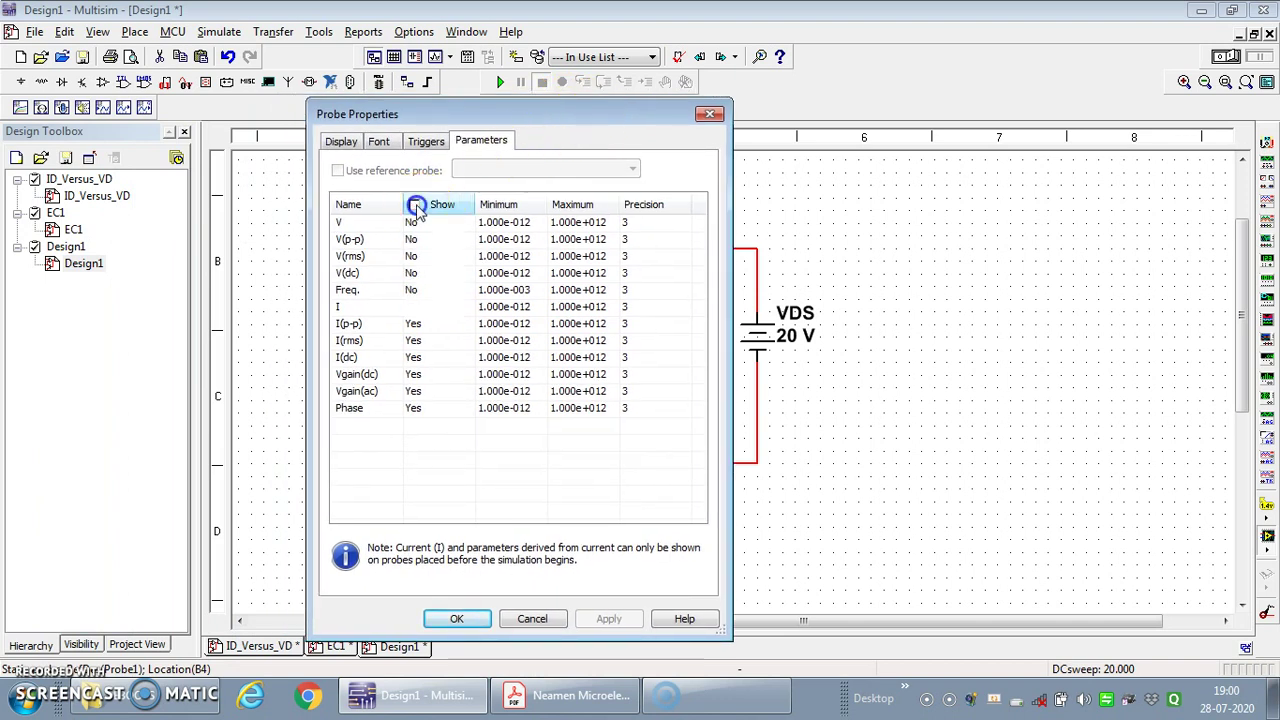
click(416, 306)
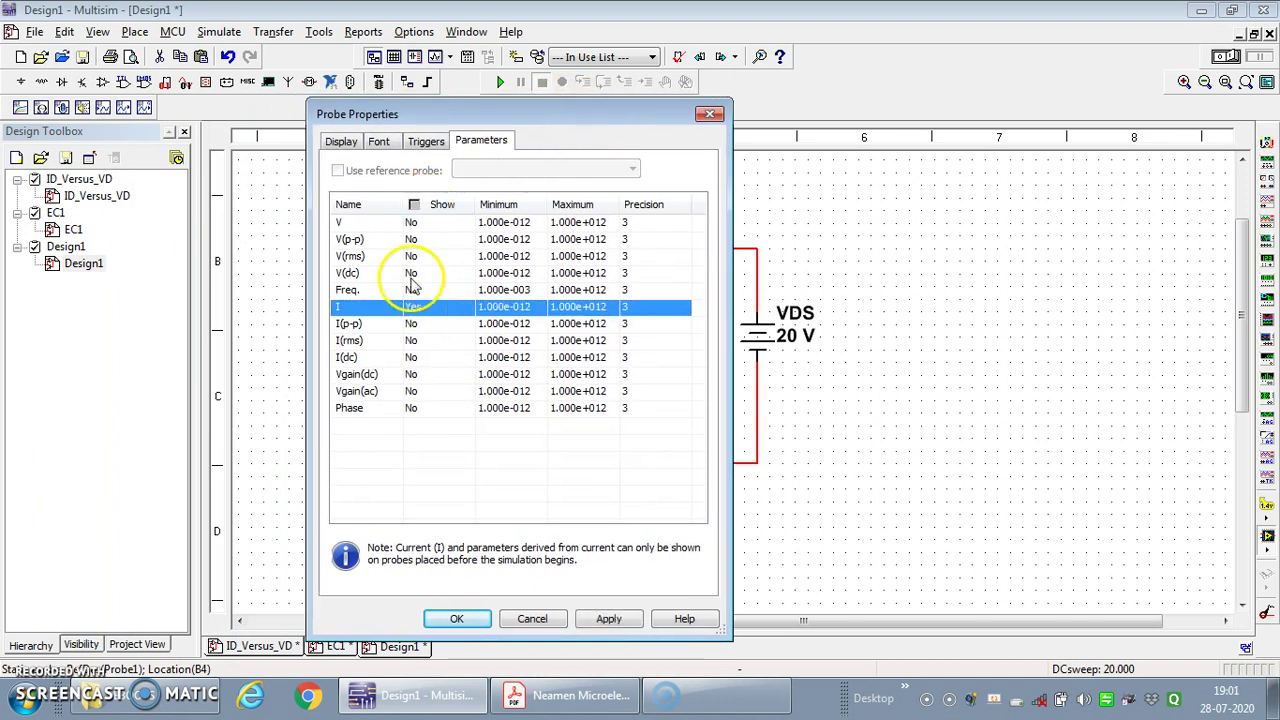
Rename the drain probe to ID and move its readout box farther from the transistor.
click(340, 142)
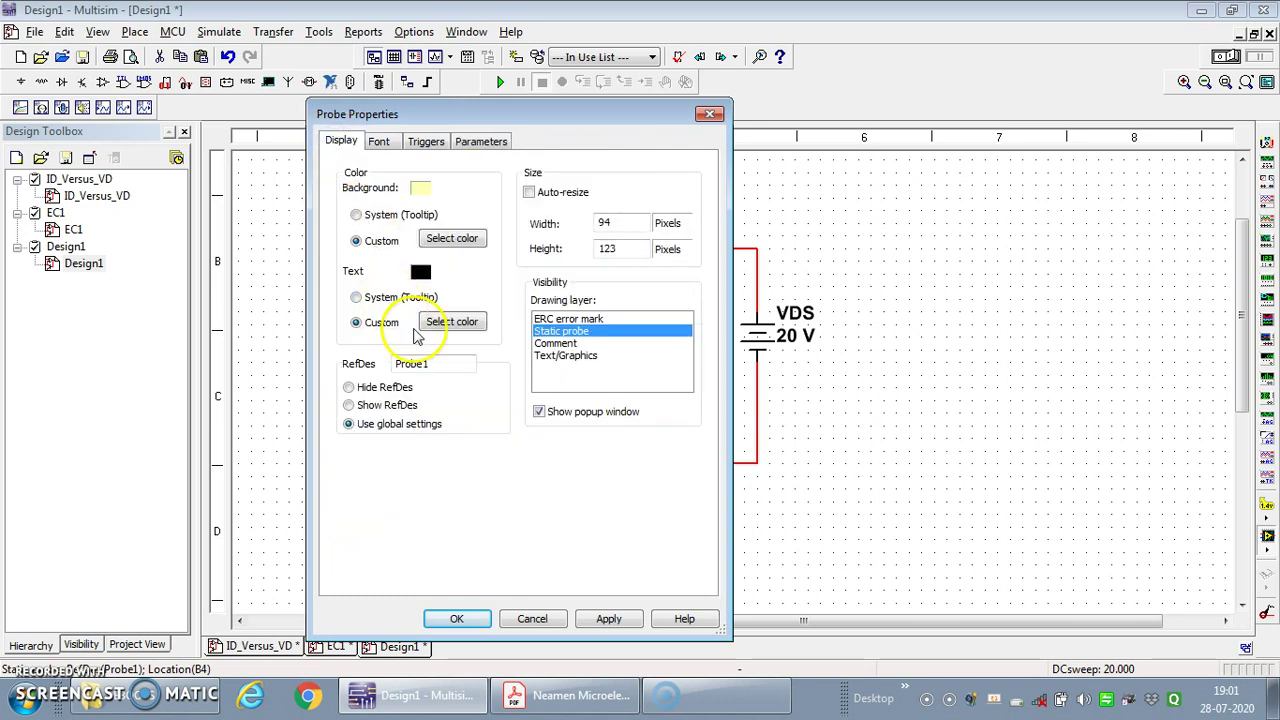
double_click(405, 364)
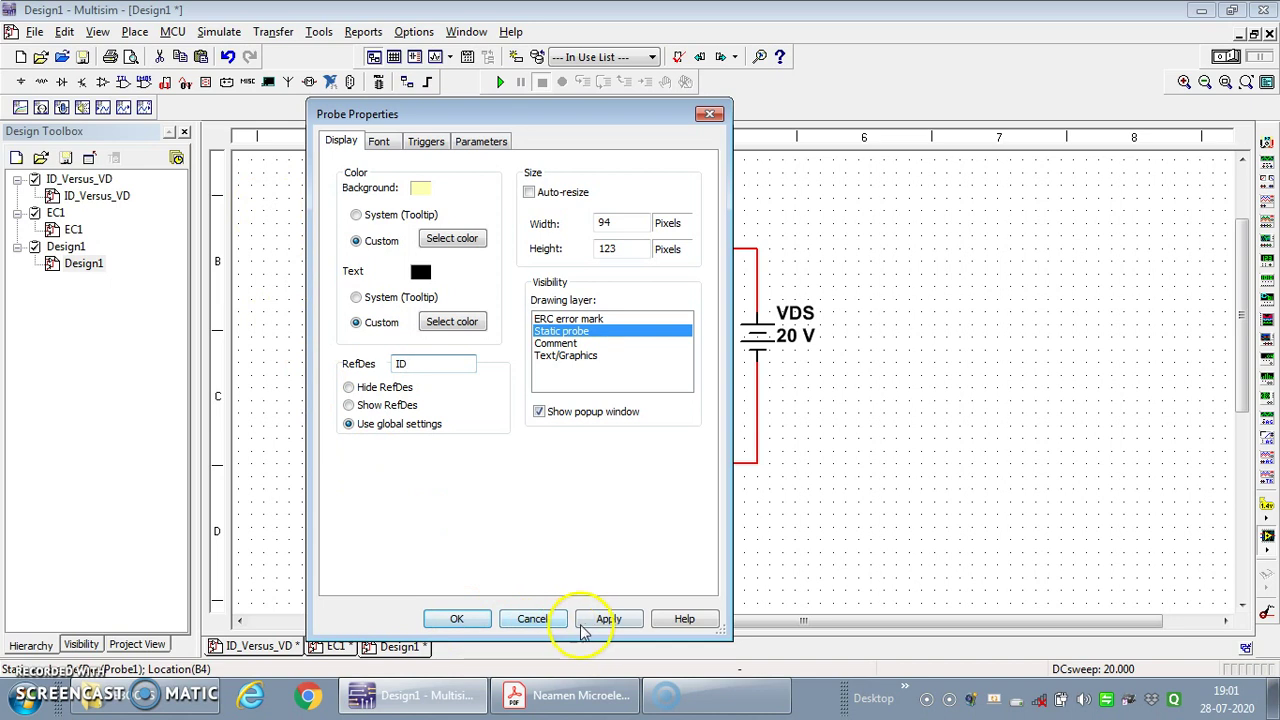
click(445, 618)
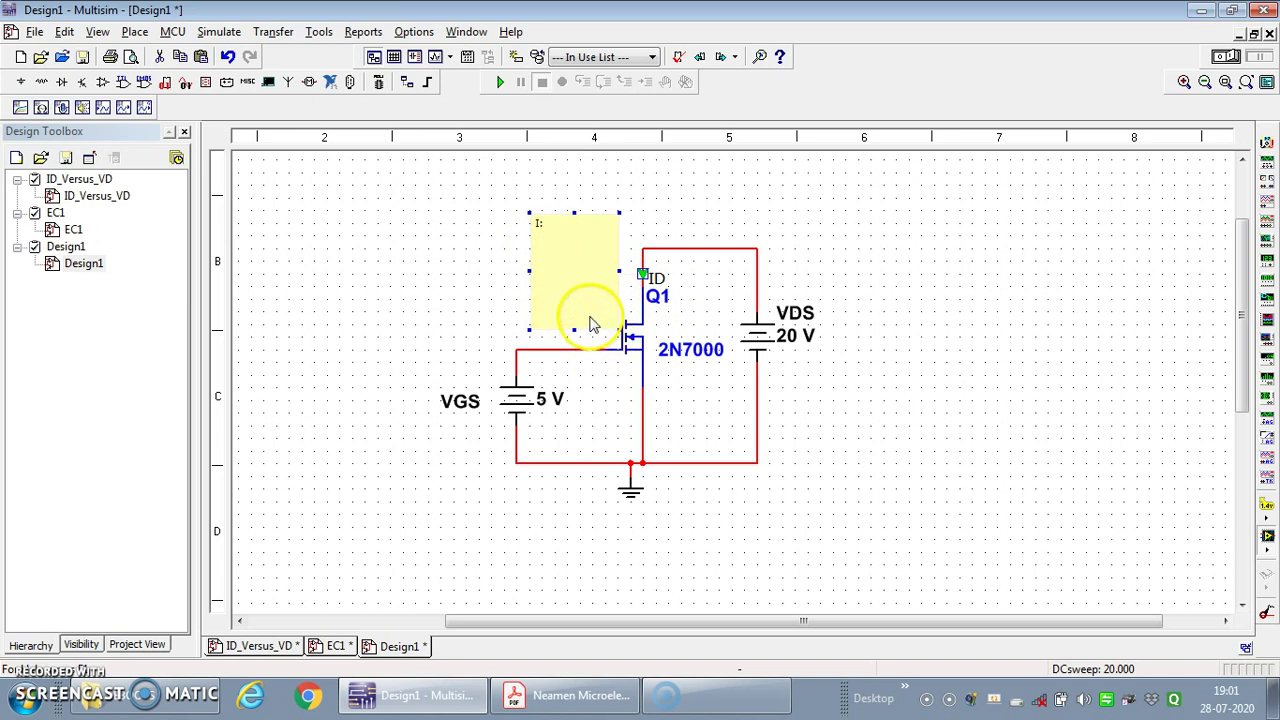
drag(571, 292, 531, 281)
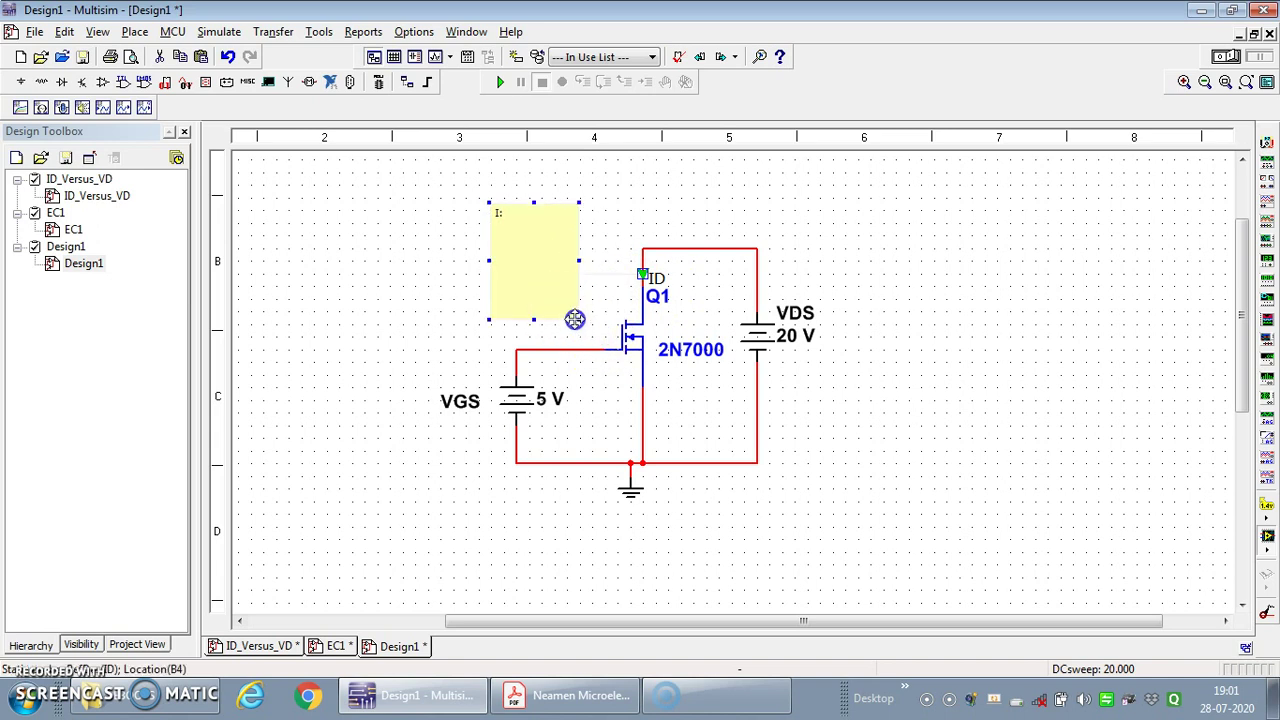
Shrink the ID probe's readout box to fit its single line, and run the interactive simulation briefly to read the drain current.
mouse_move(576, 318)
mouse_down()
mouse_move(553, 276)
mouse_move(588, 236)
mouse_move(537, 262)
mouse_move(573, 268)
mouse_up()
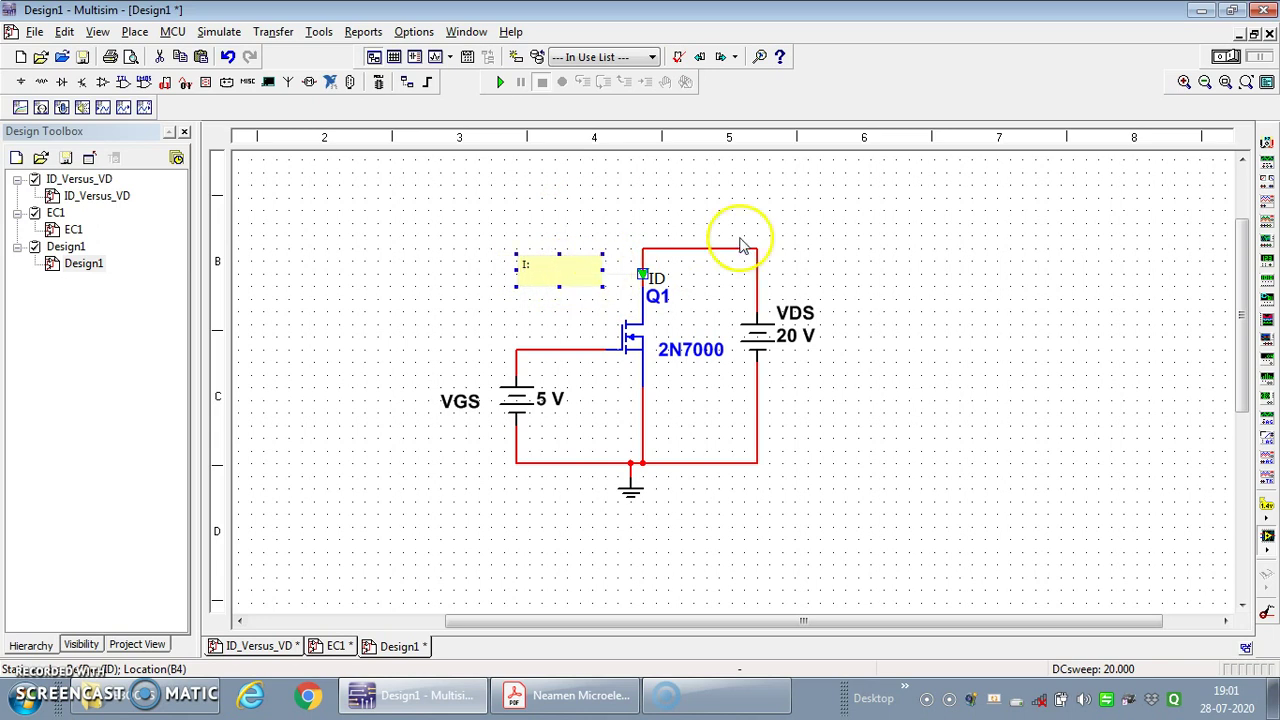
click(894, 246)
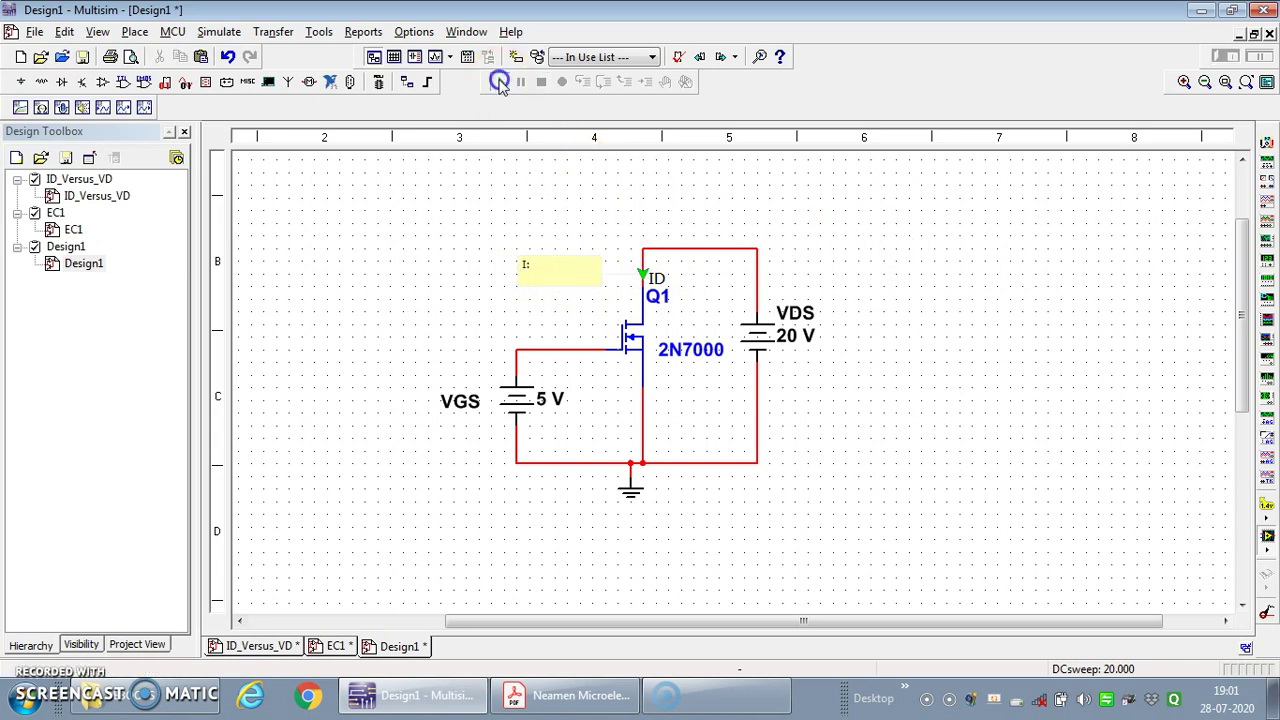
click(500, 82)
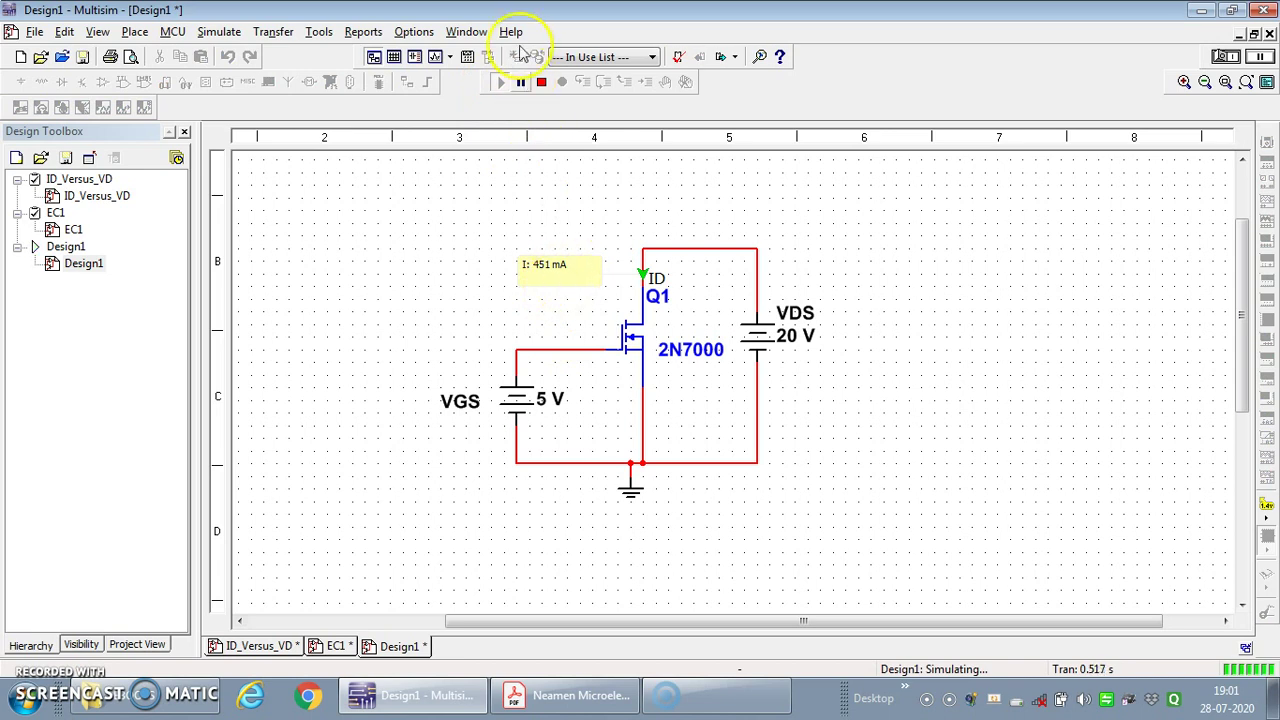
click(541, 82)
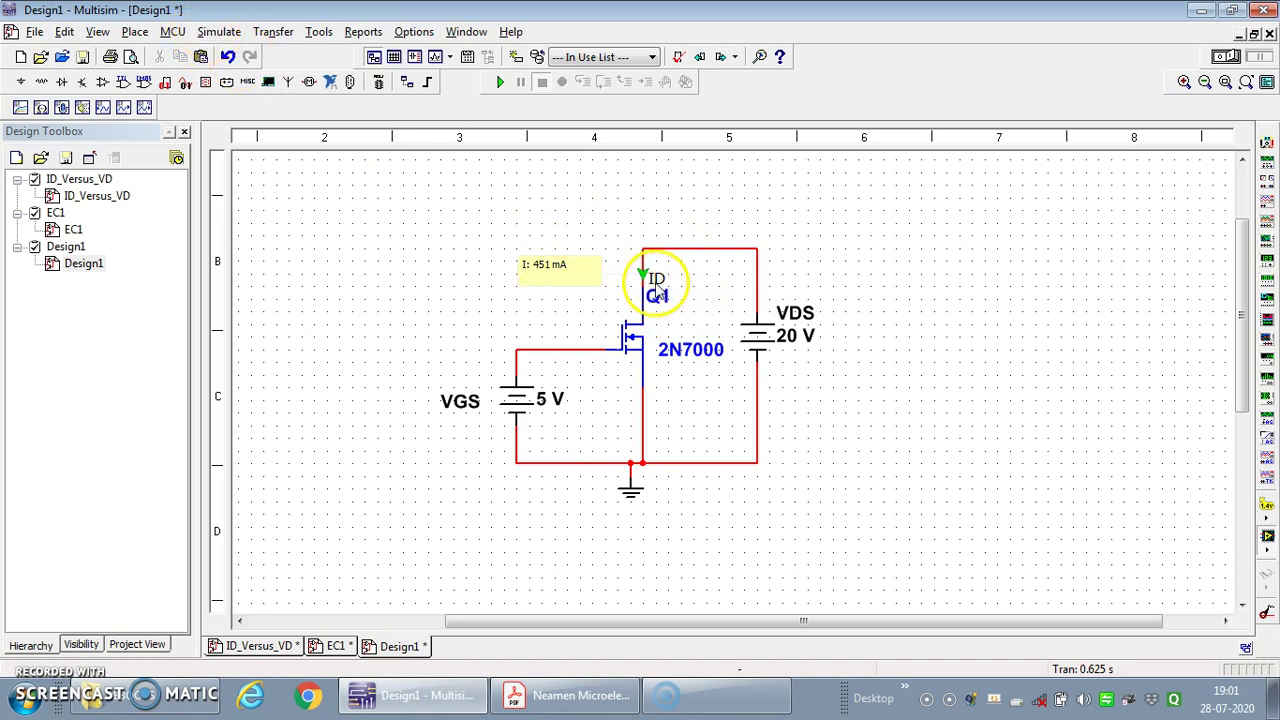
Set up a DC sweep with VDS as source 1, from 0 to 20 V in increments of 2 V.
click(222, 33)
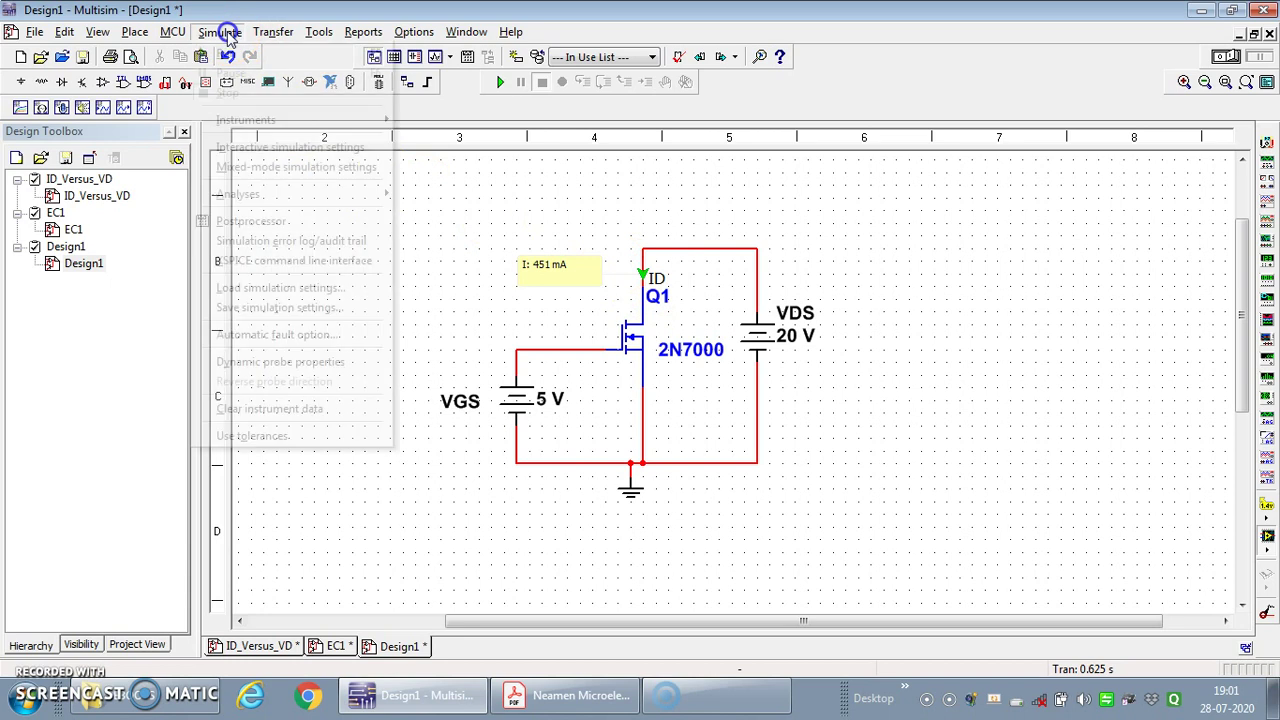
mouse_move(318, 202)
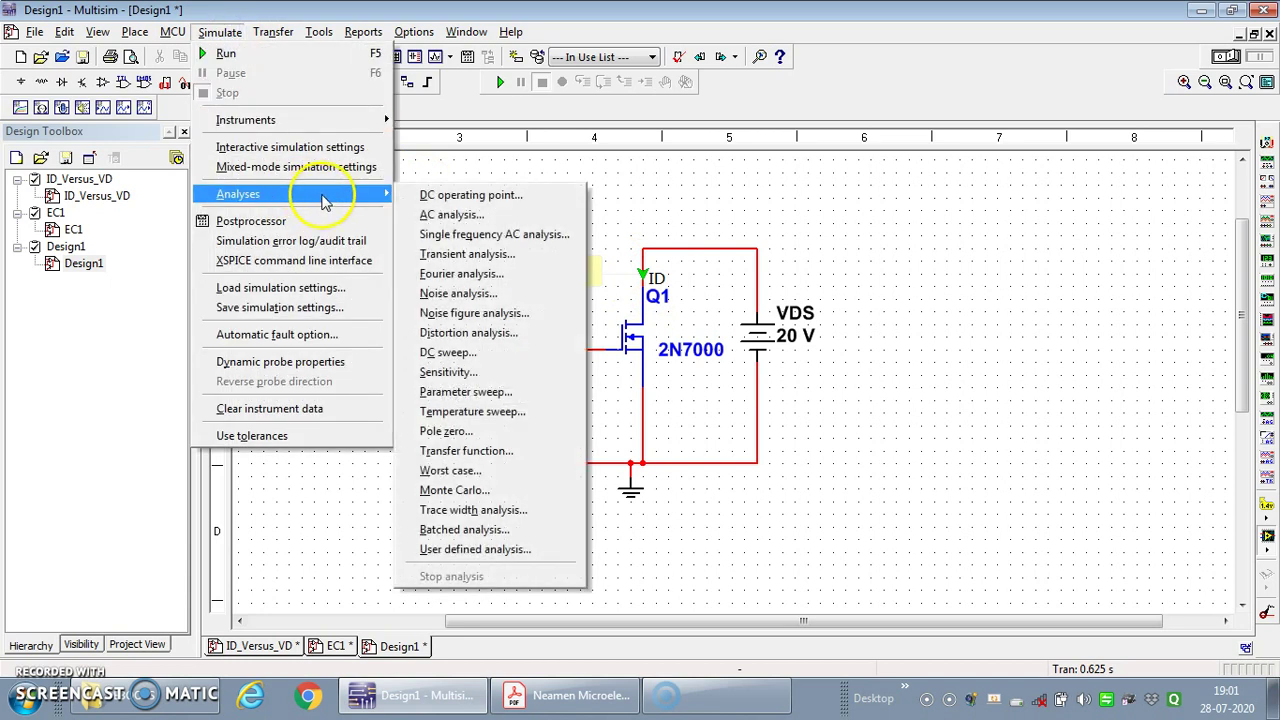
click(500, 352)
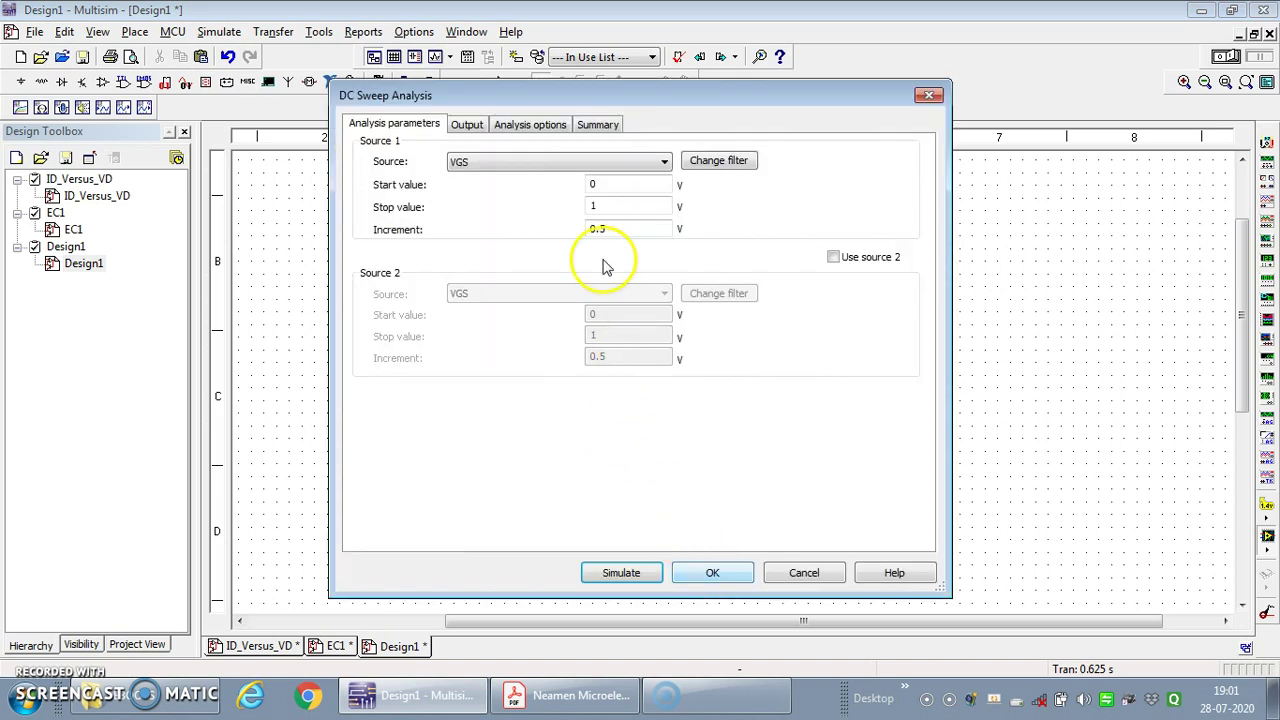
click(664, 164)
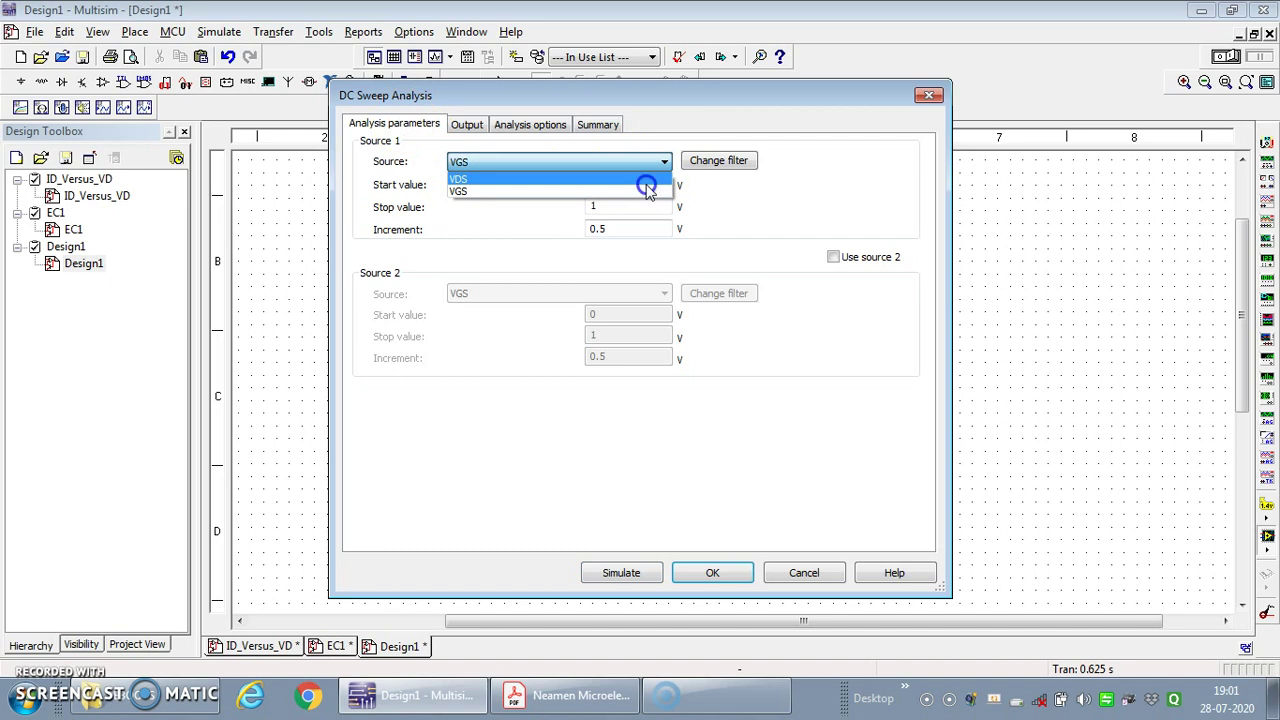
click(646, 180)
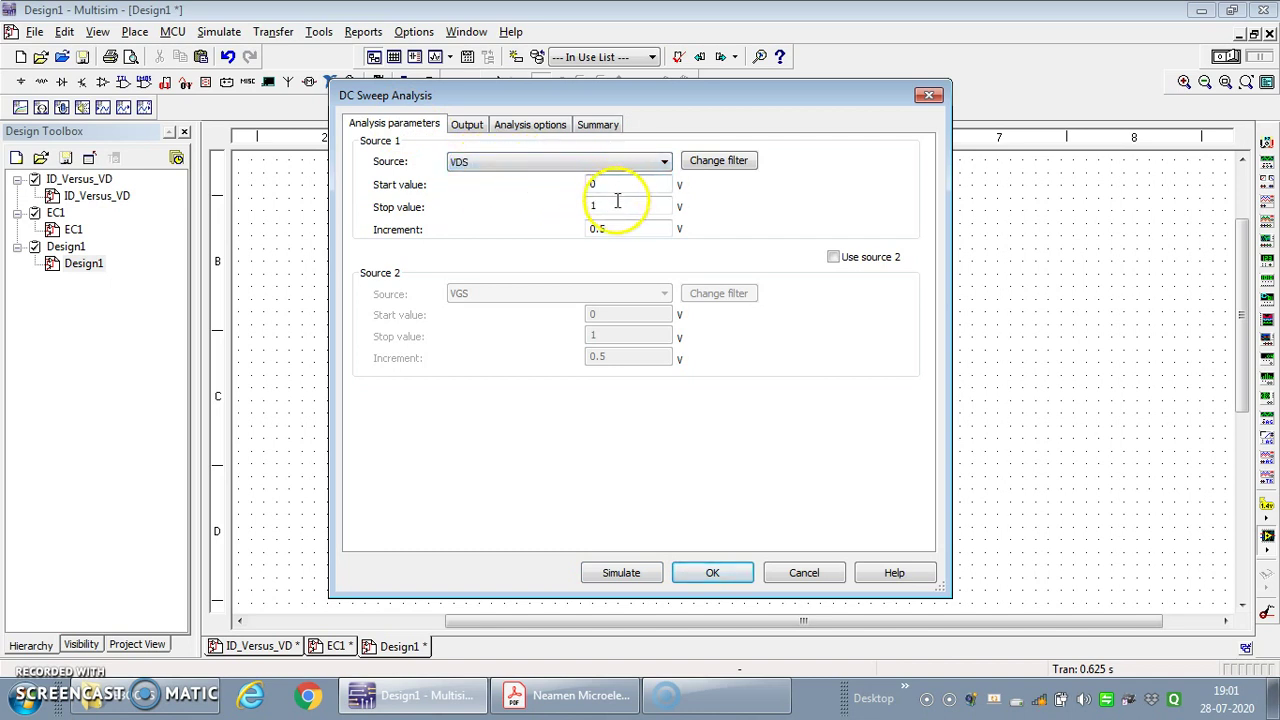
click(603, 231)
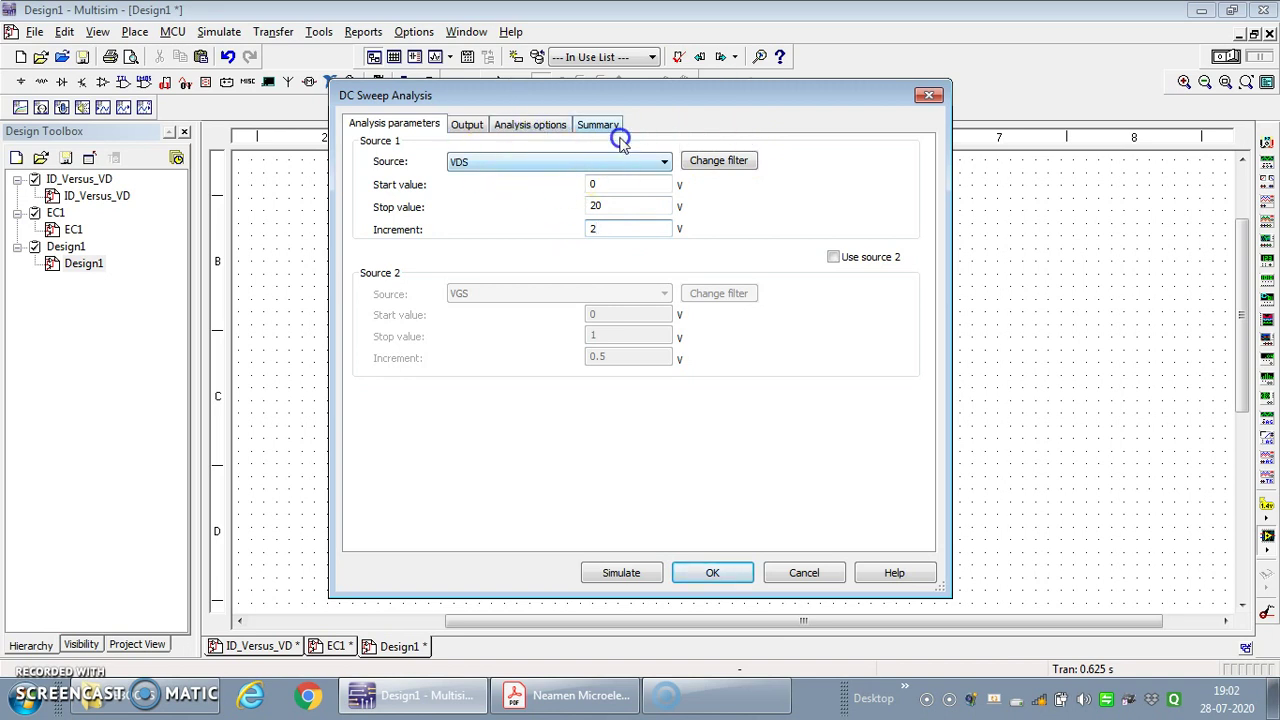
drag(679, 92, 416, 119)
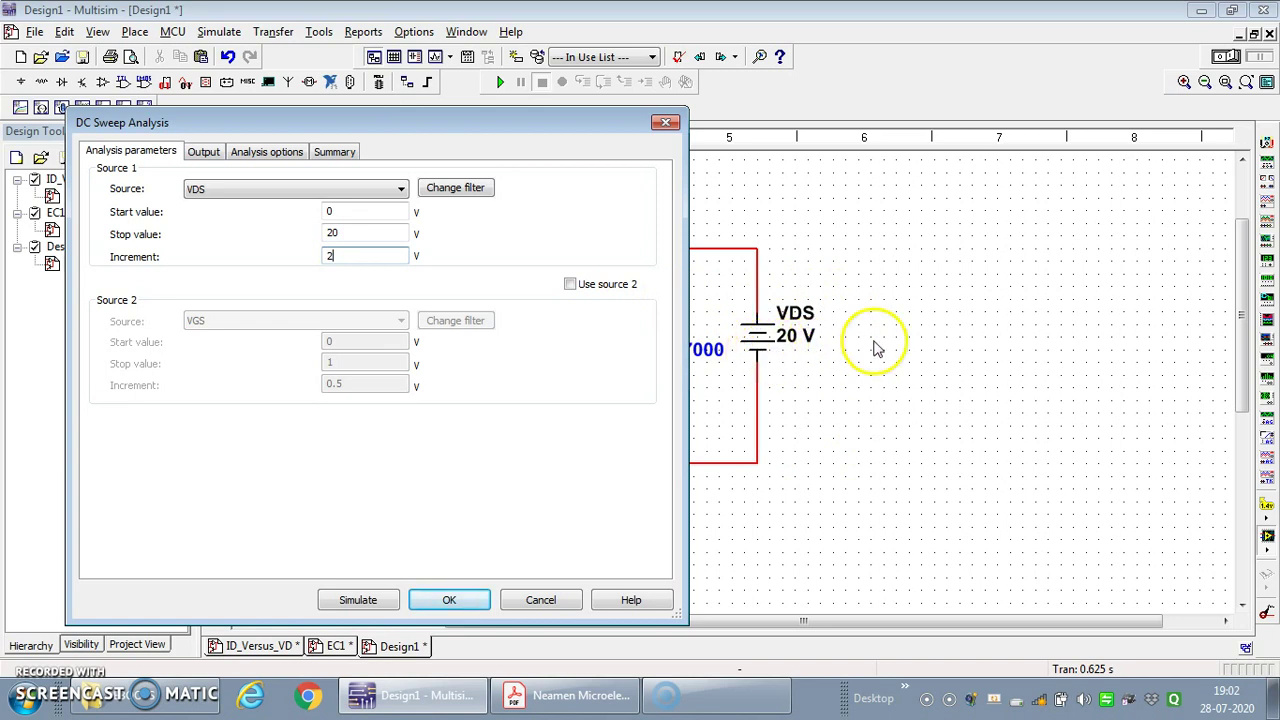
drag(454, 121, 724, 125)
Make I(ID) the only output variable selected for the DC sweep and run the analysis.
click(474, 158)
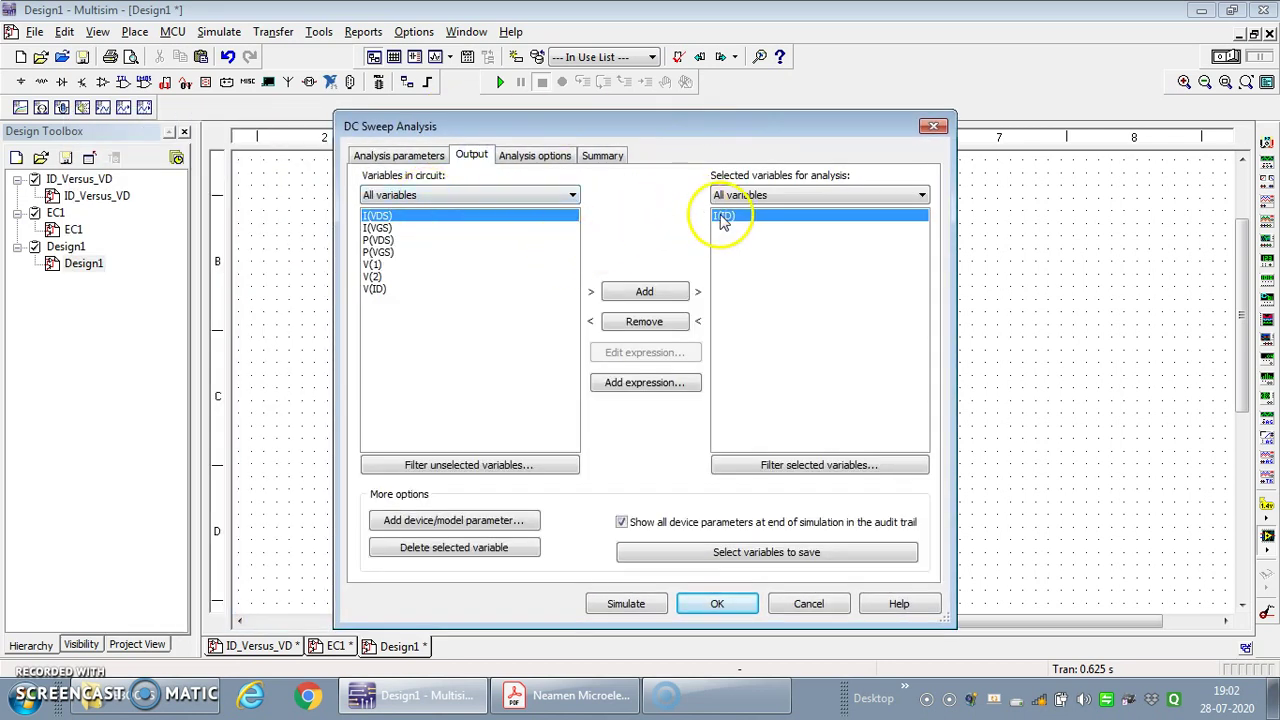
click(645, 322)
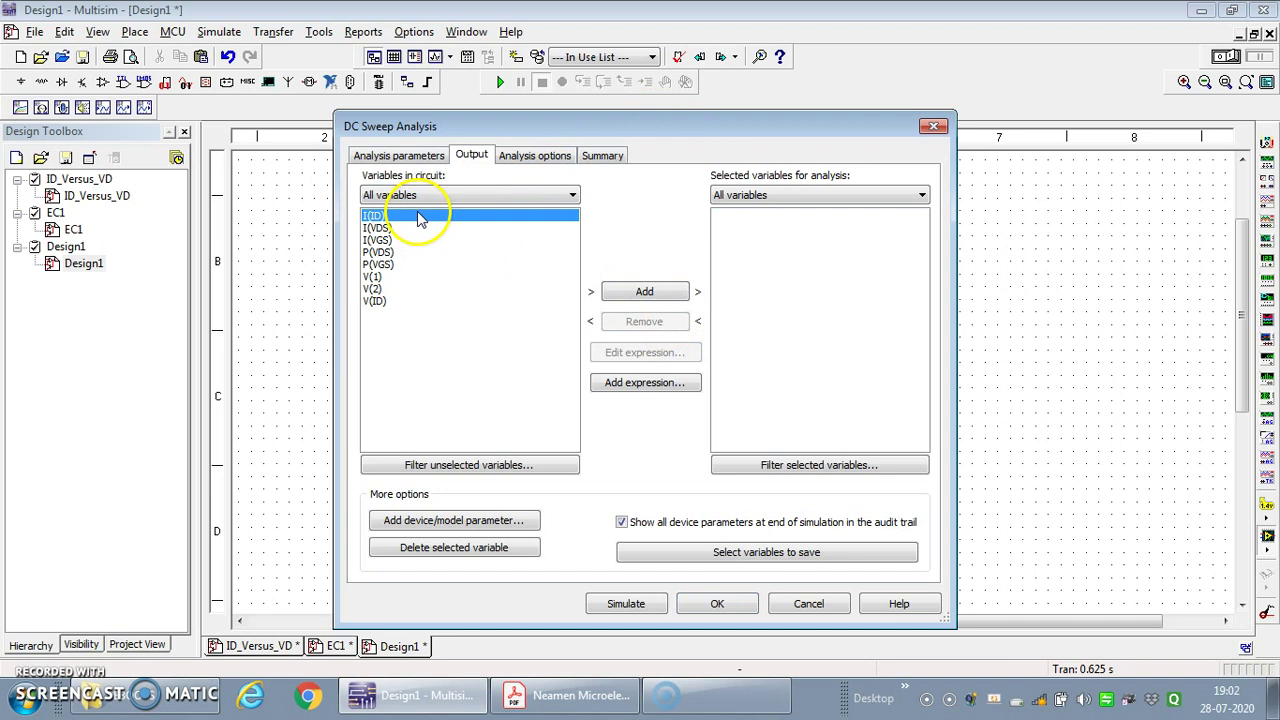
click(645, 291)
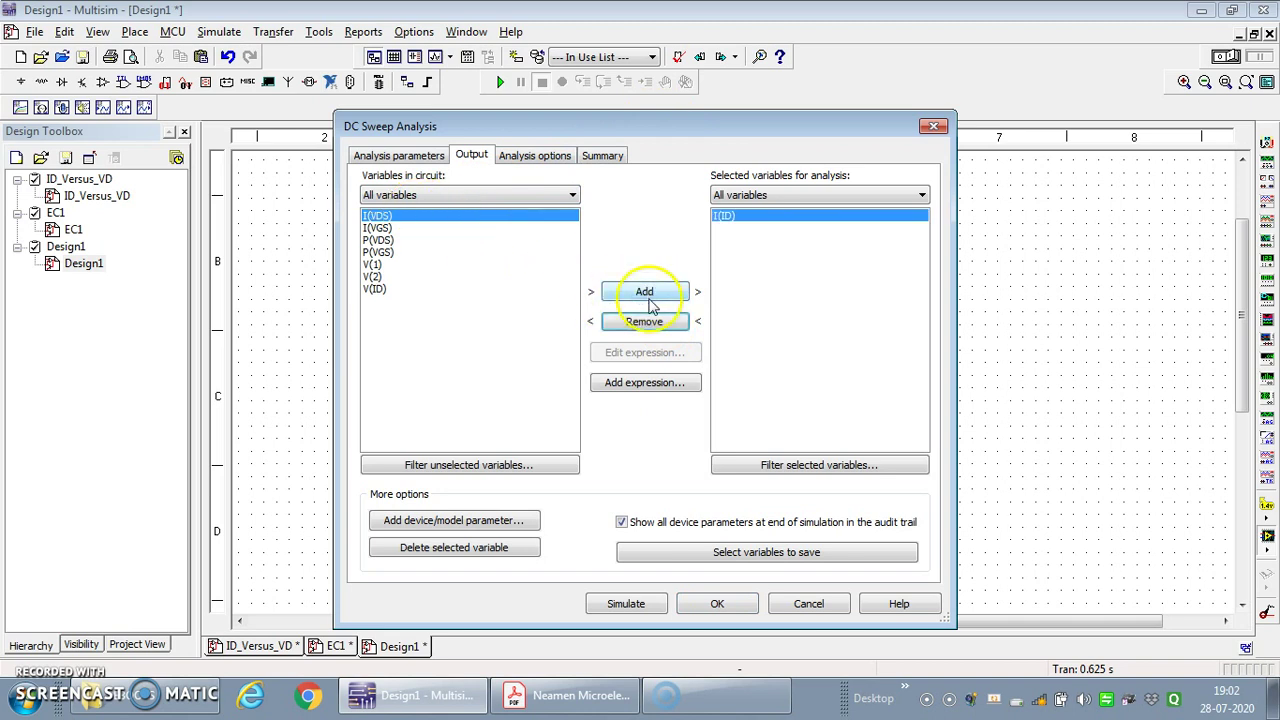
click(626, 603)
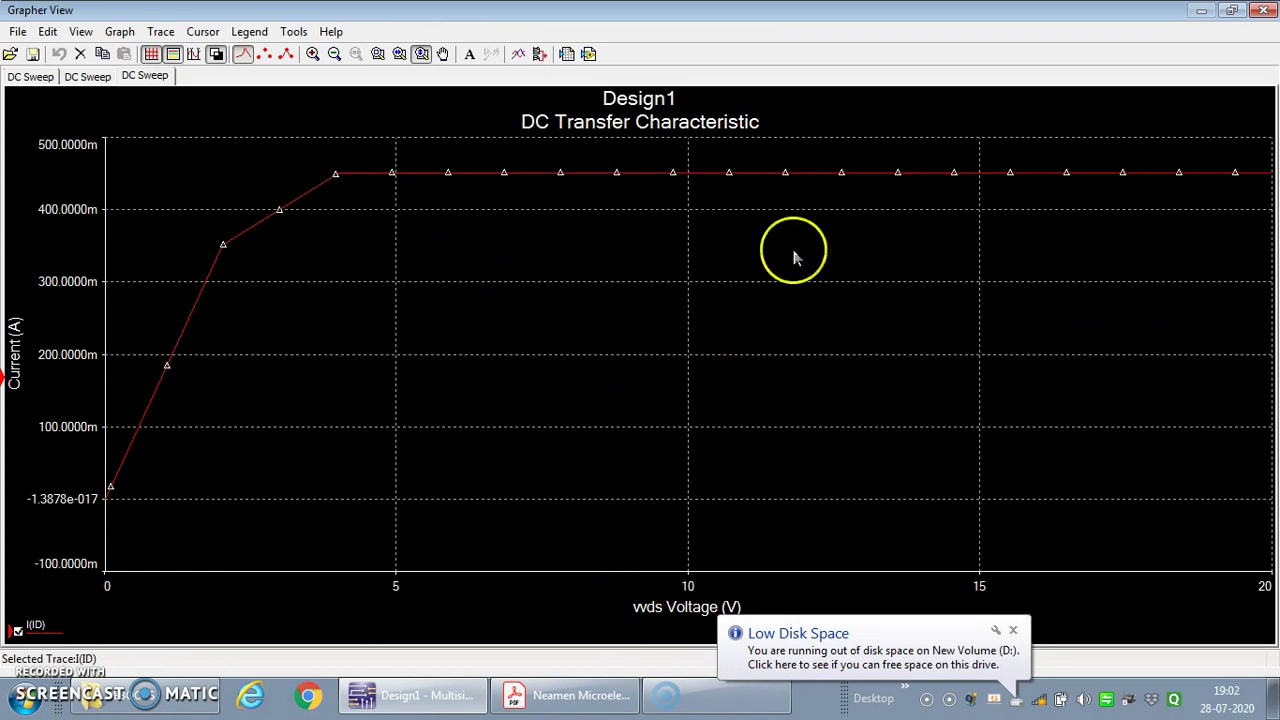
Give the DC sweep graph a white background and display the I(ID) trace with both lines and data points.
click(216, 54)
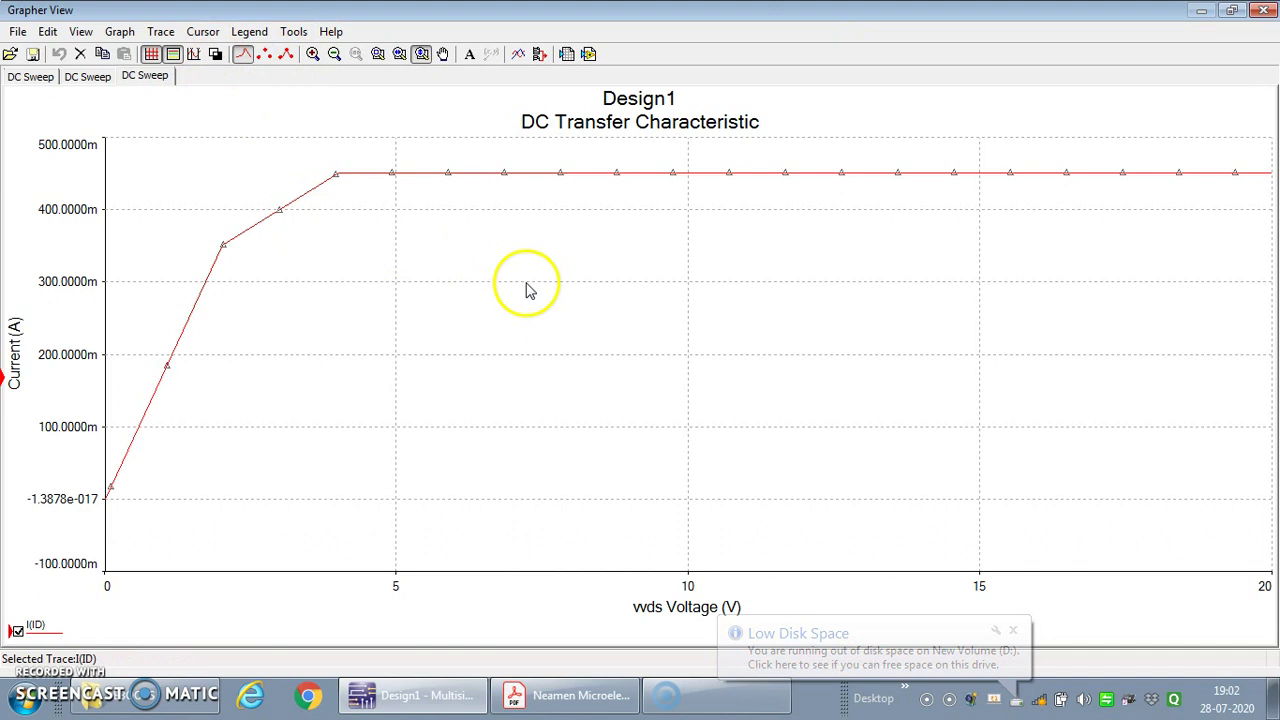
click(148, 77)
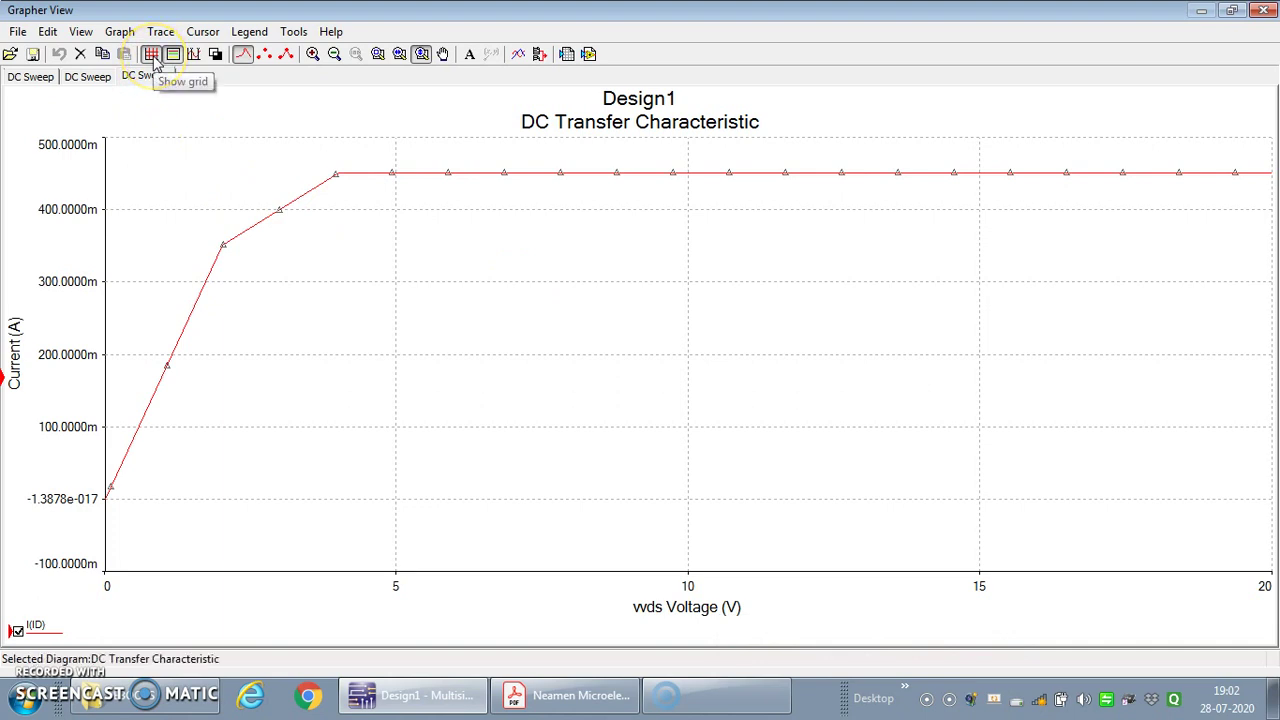
click(155, 62)
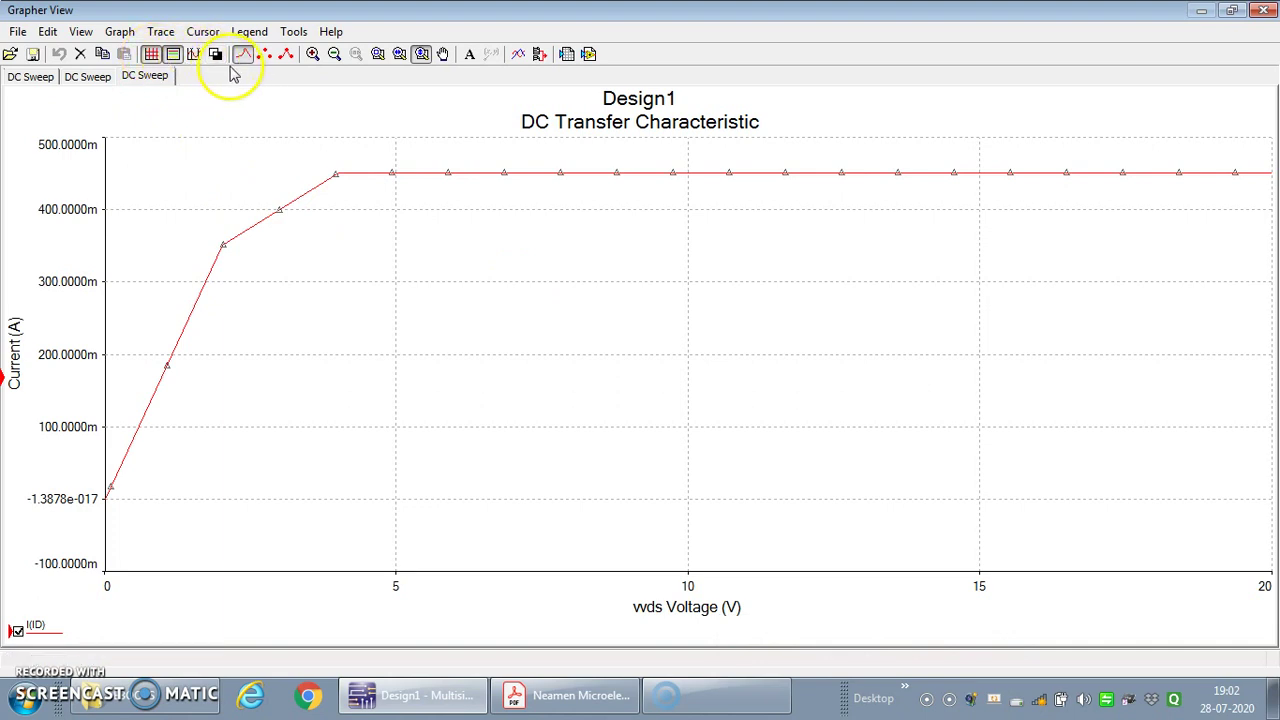
click(287, 57)
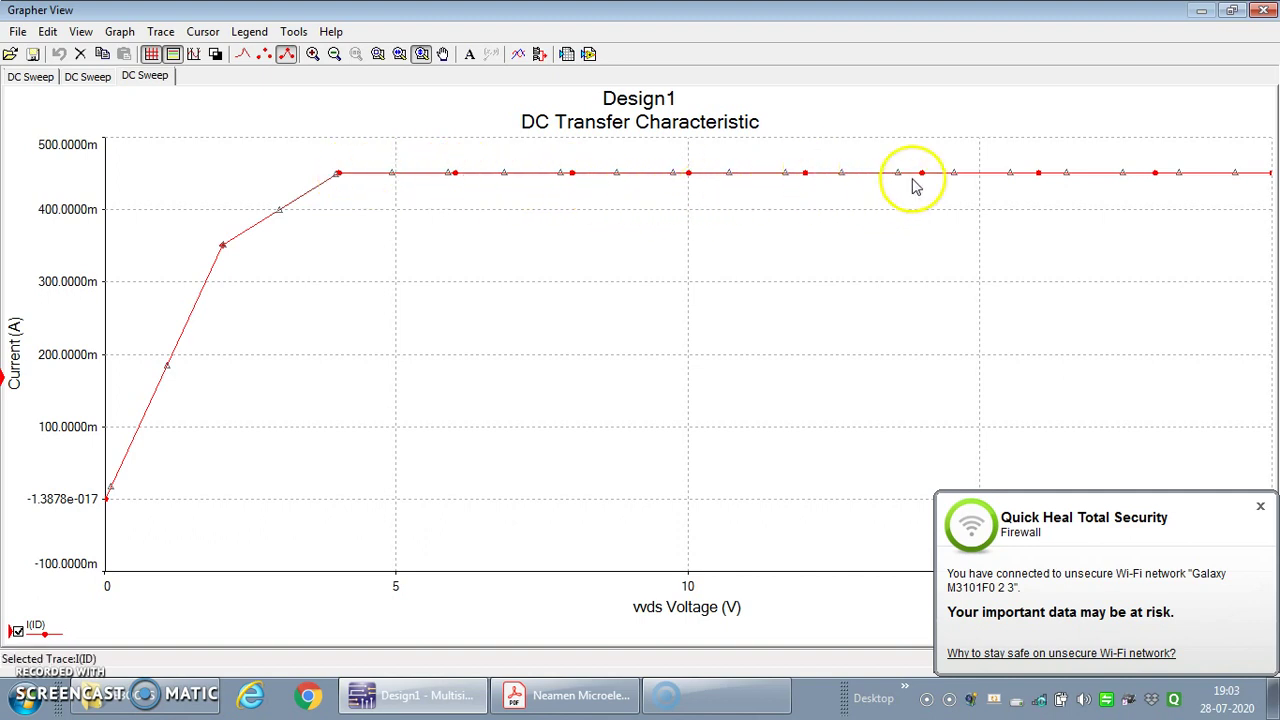
click(1262, 175)
click(1260, 506)
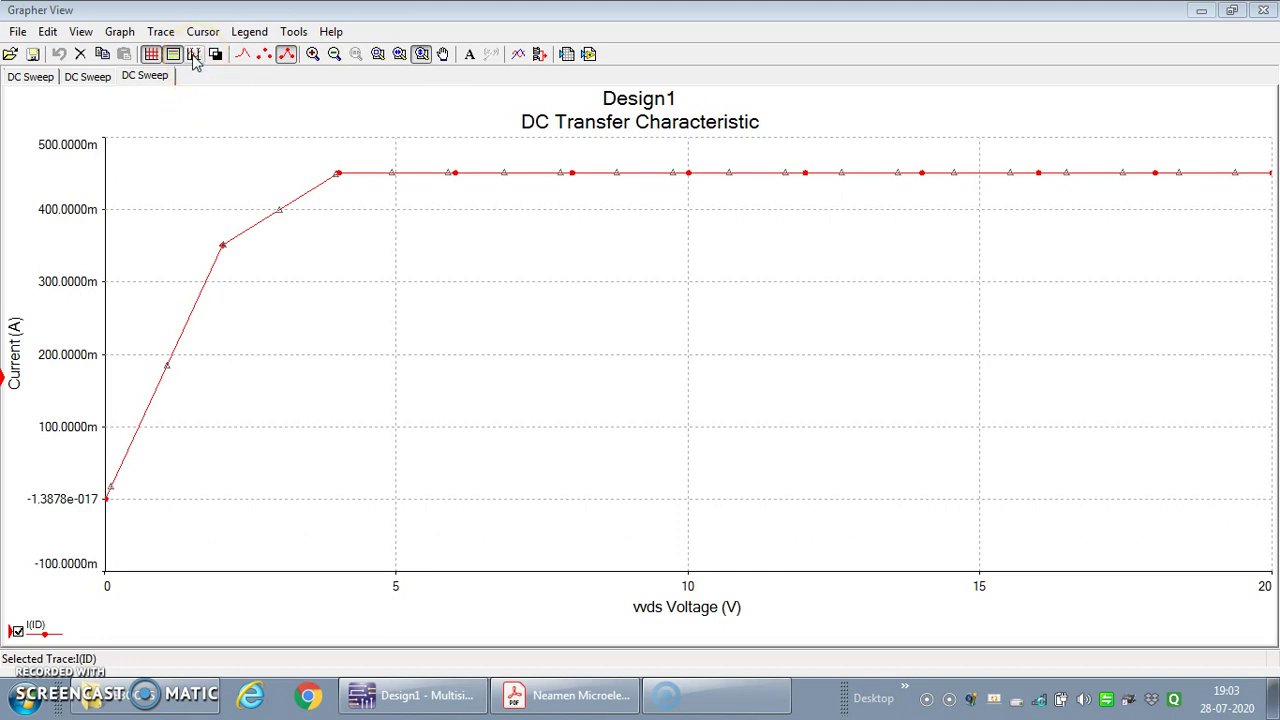
Show the graph cursors, place cursor 1 at 4 V and cursor 2 at about 6.7 V, and move the cursor readout off the curve.
click(203, 190)
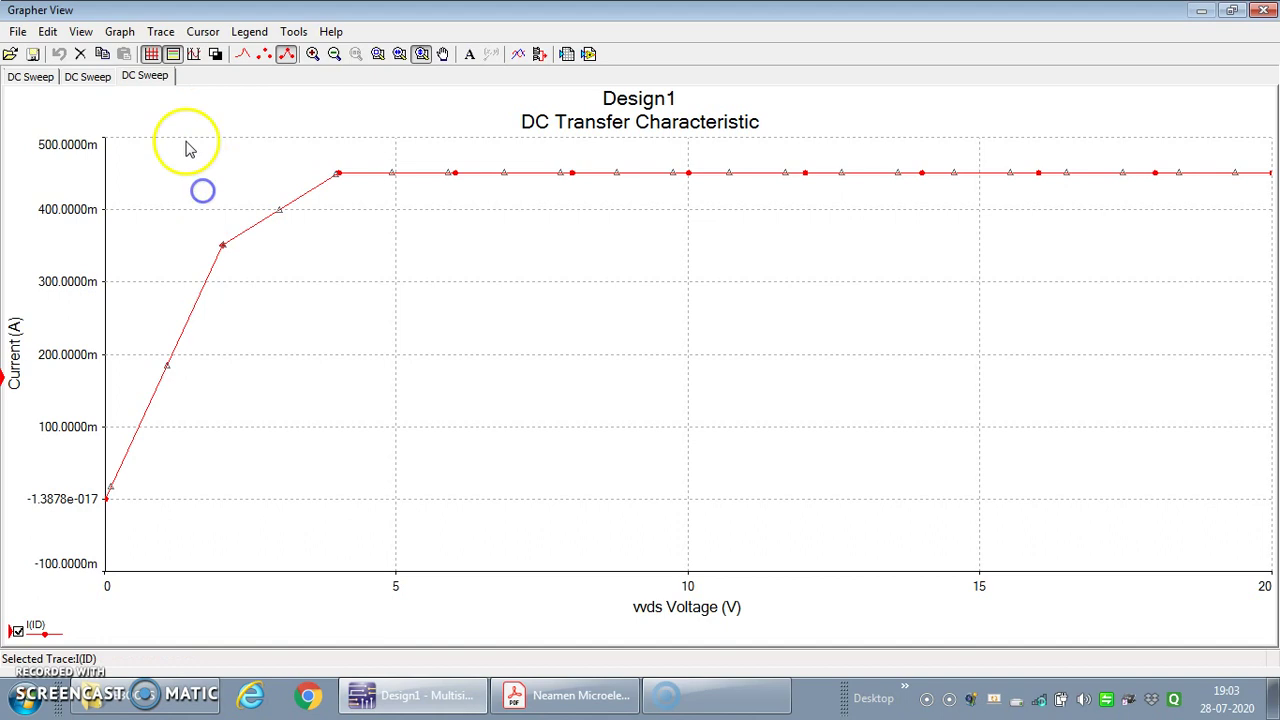
click(195, 56)
click(113, 130)
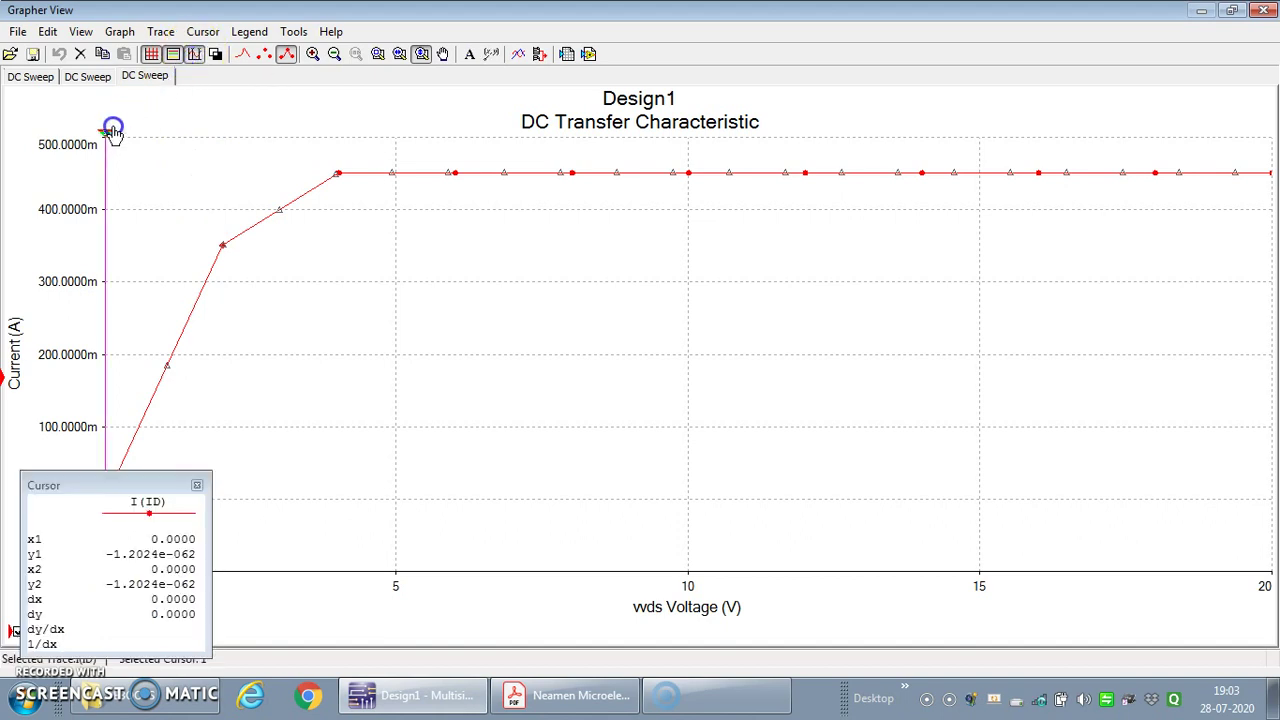
drag(109, 137, 497, 175)
drag(117, 141, 338, 155)
drag(133, 485, 798, 240)
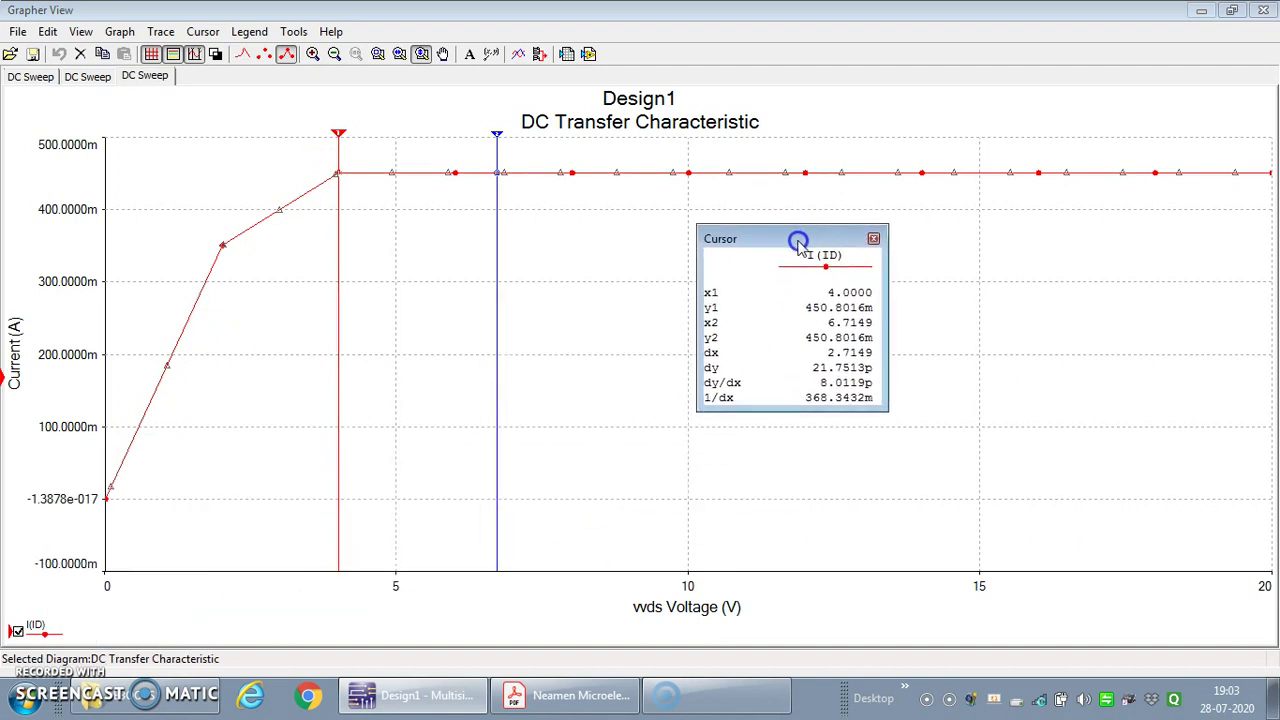
click(341, 141)
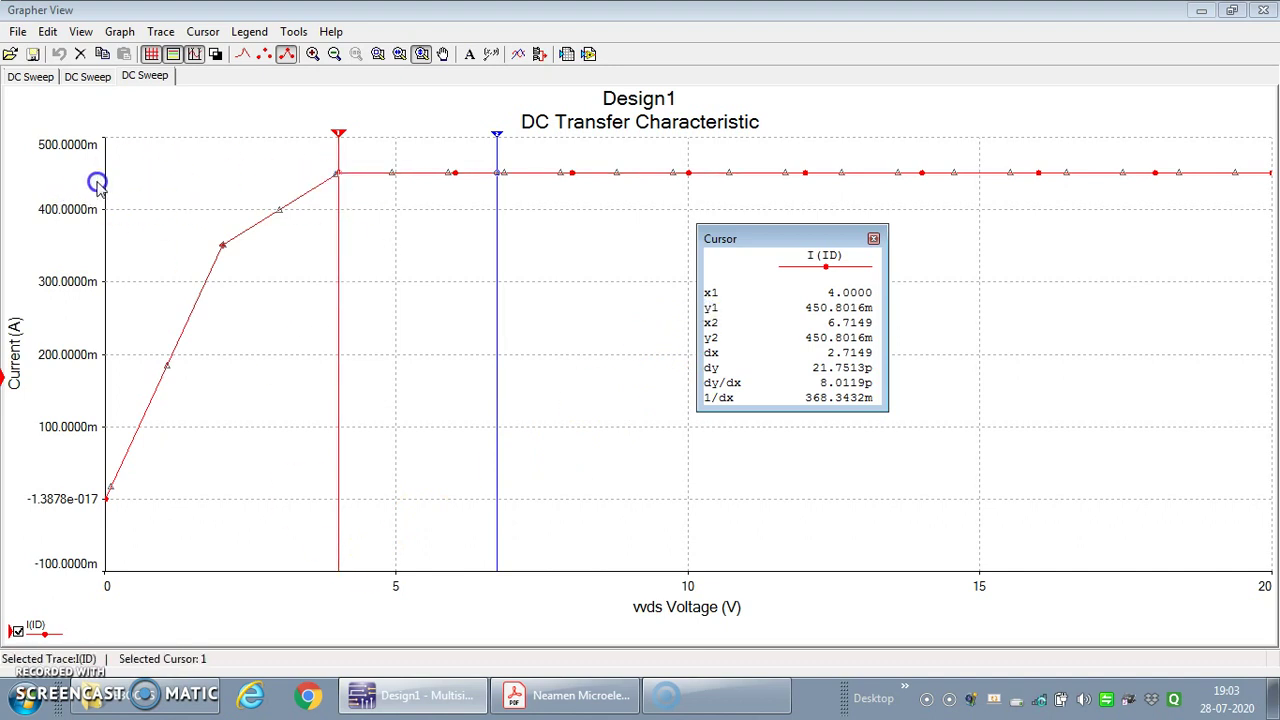
click(78, 417)
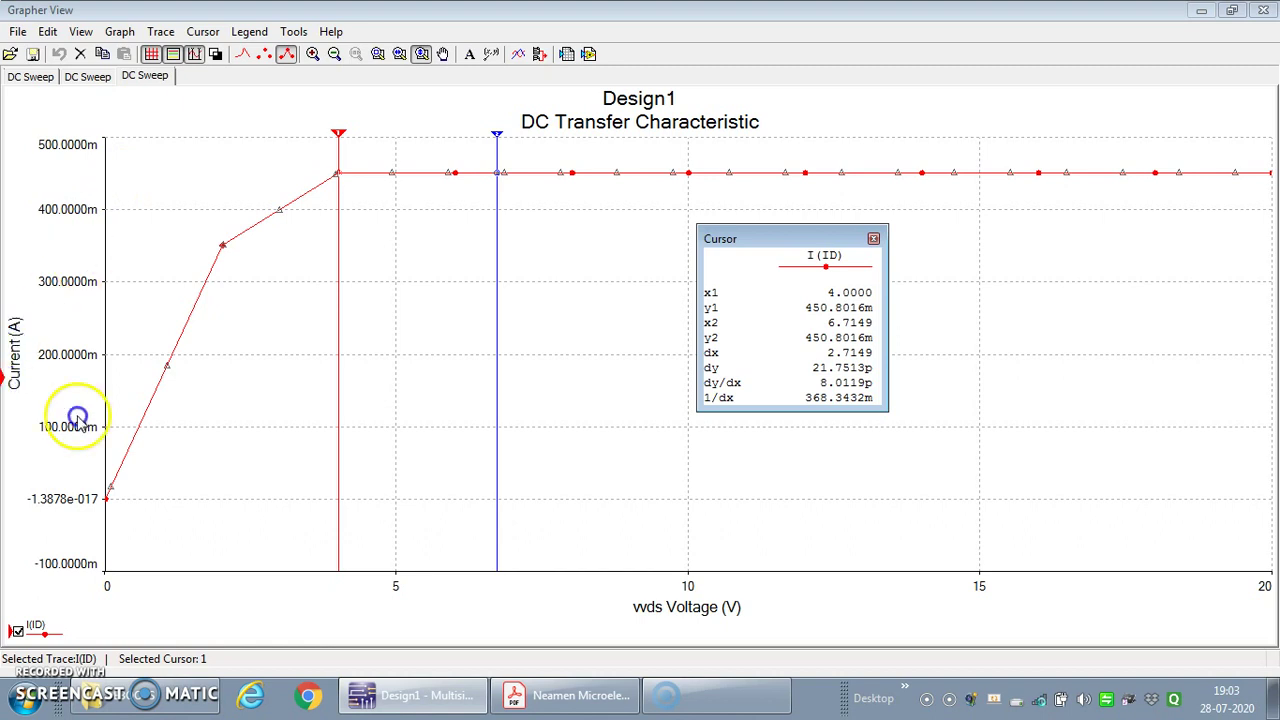
click(775, 627)
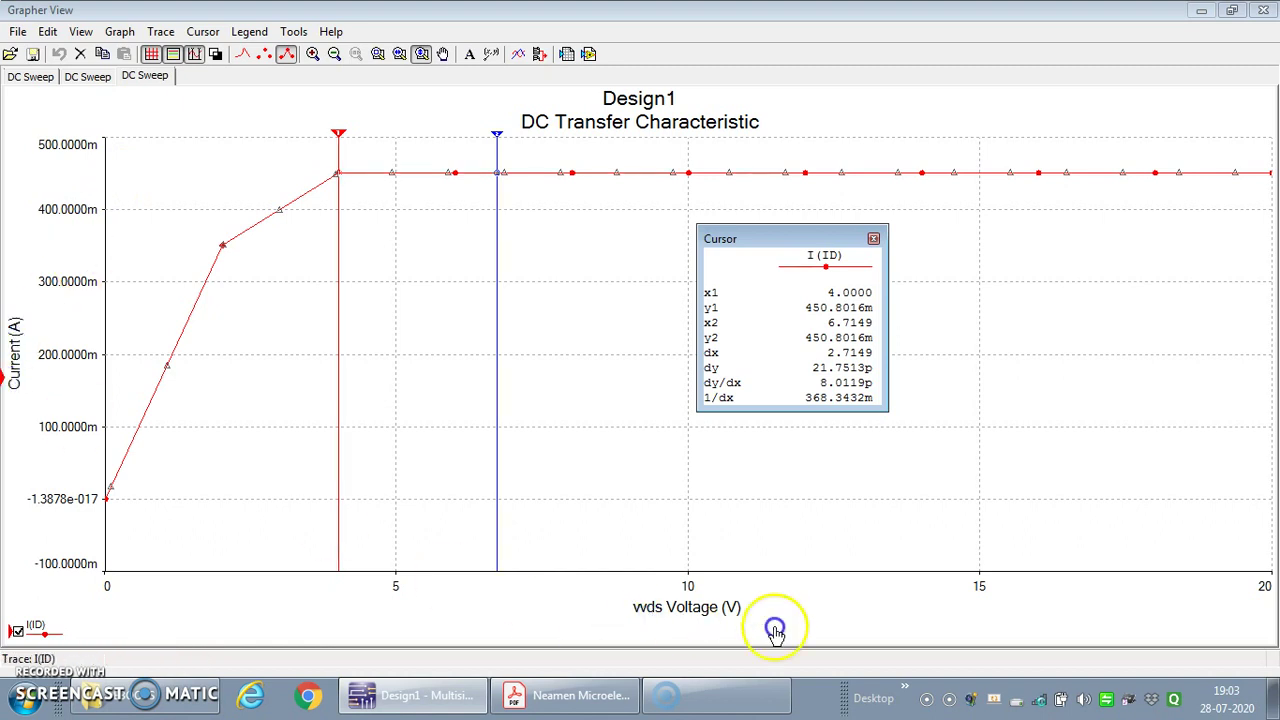
click(830, 622)
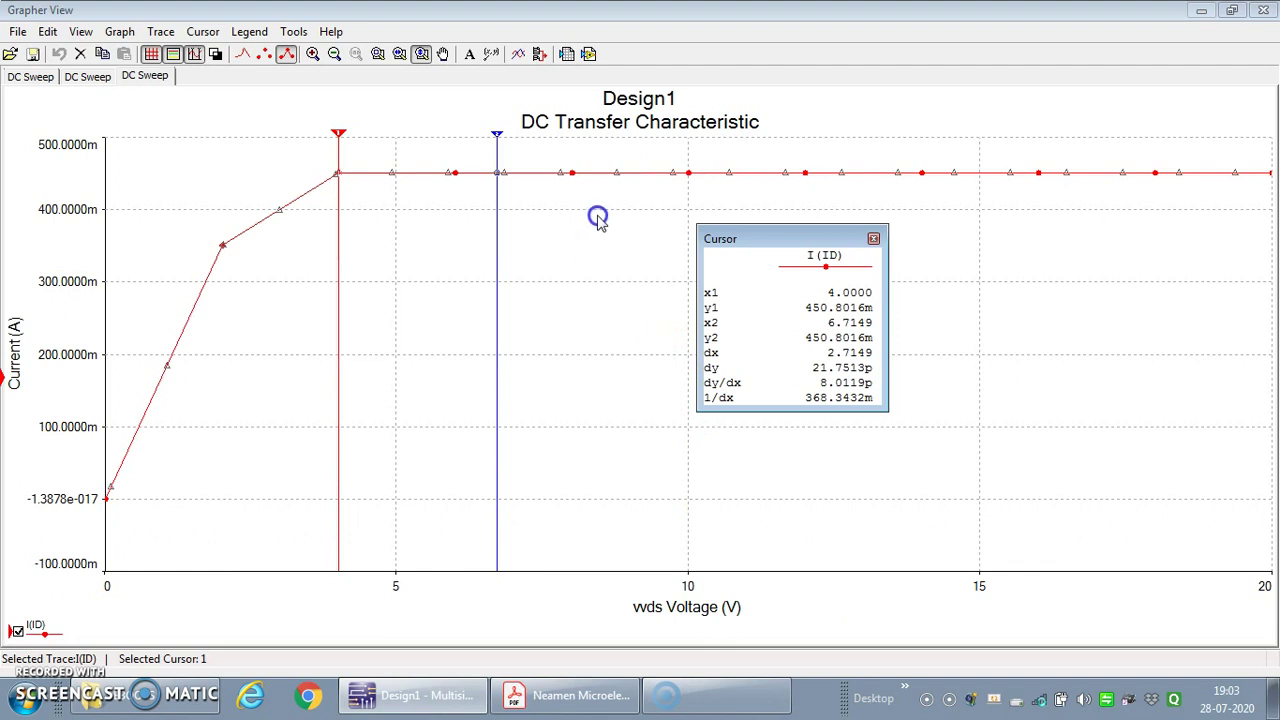
Add a data label at cursor 1 and place it just below the 4 V point of the I(ID) trace.
right_click(338, 213)
click(405, 368)
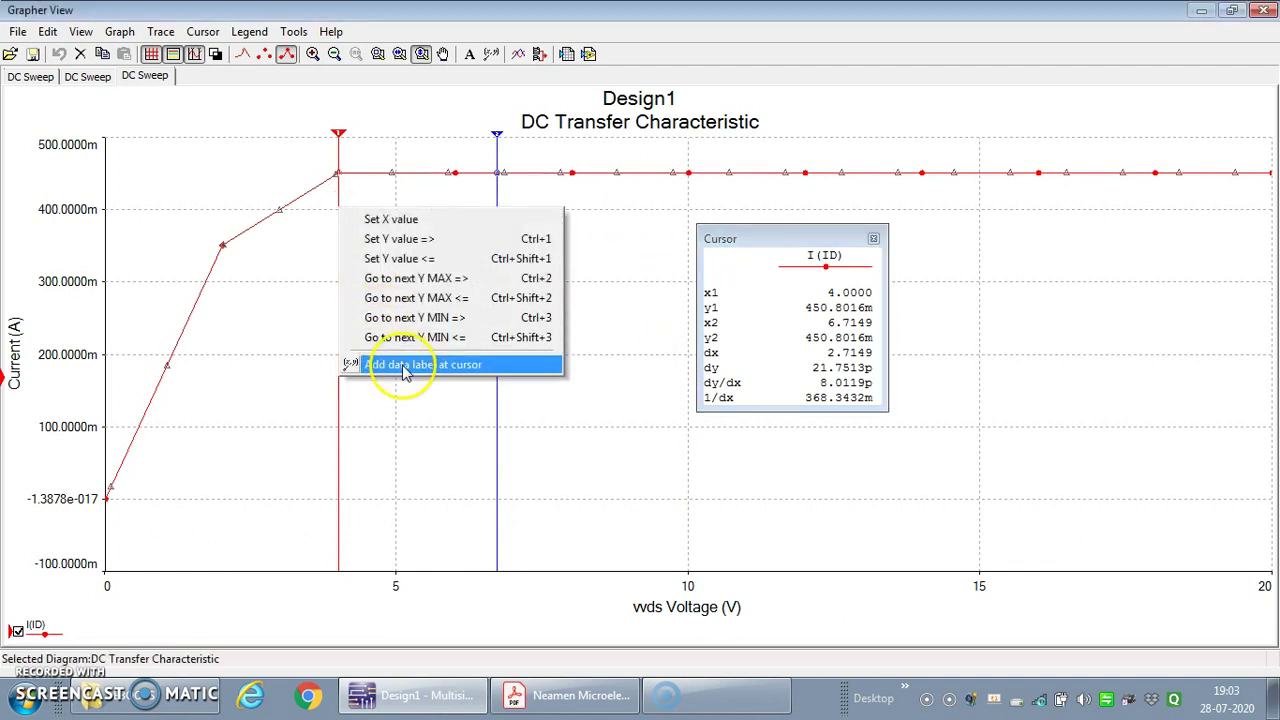
drag(640, 266, 403, 225)
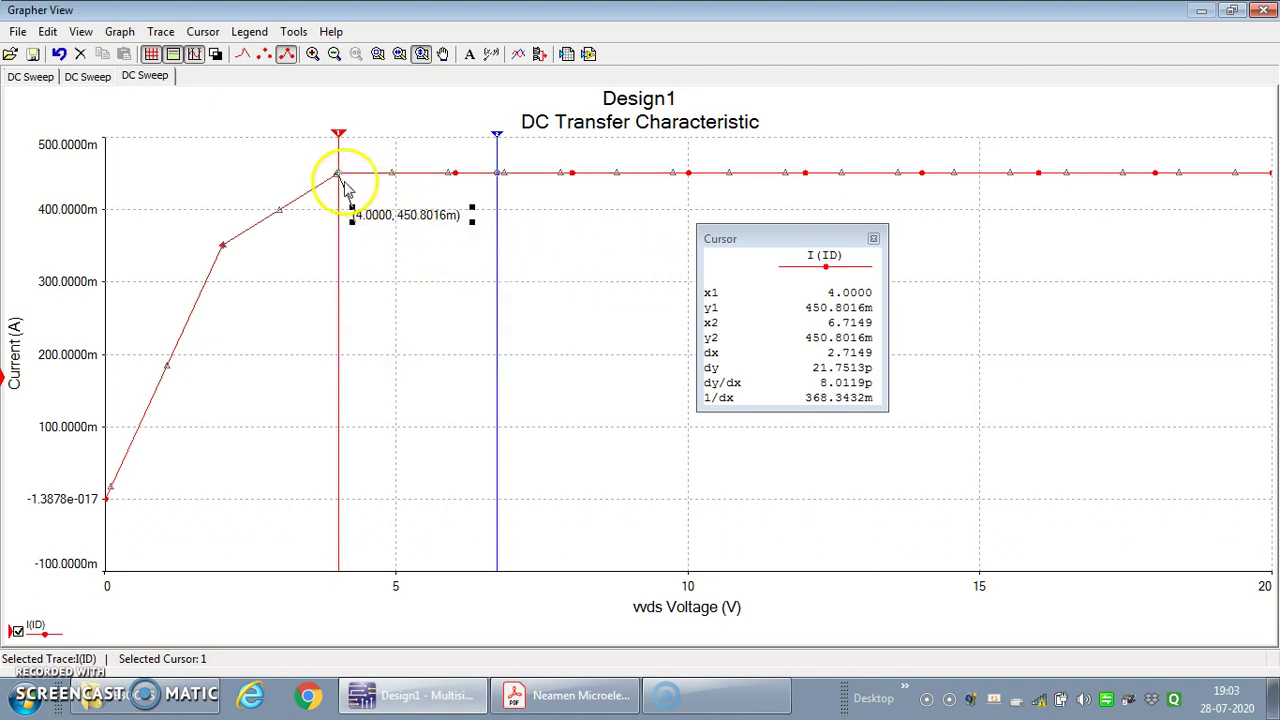
Add a data label at cursor 2, at about 6.7 V, and place it just below the flat part of the curve.
drag(497, 209, 495, 210)
right_click(497, 210)
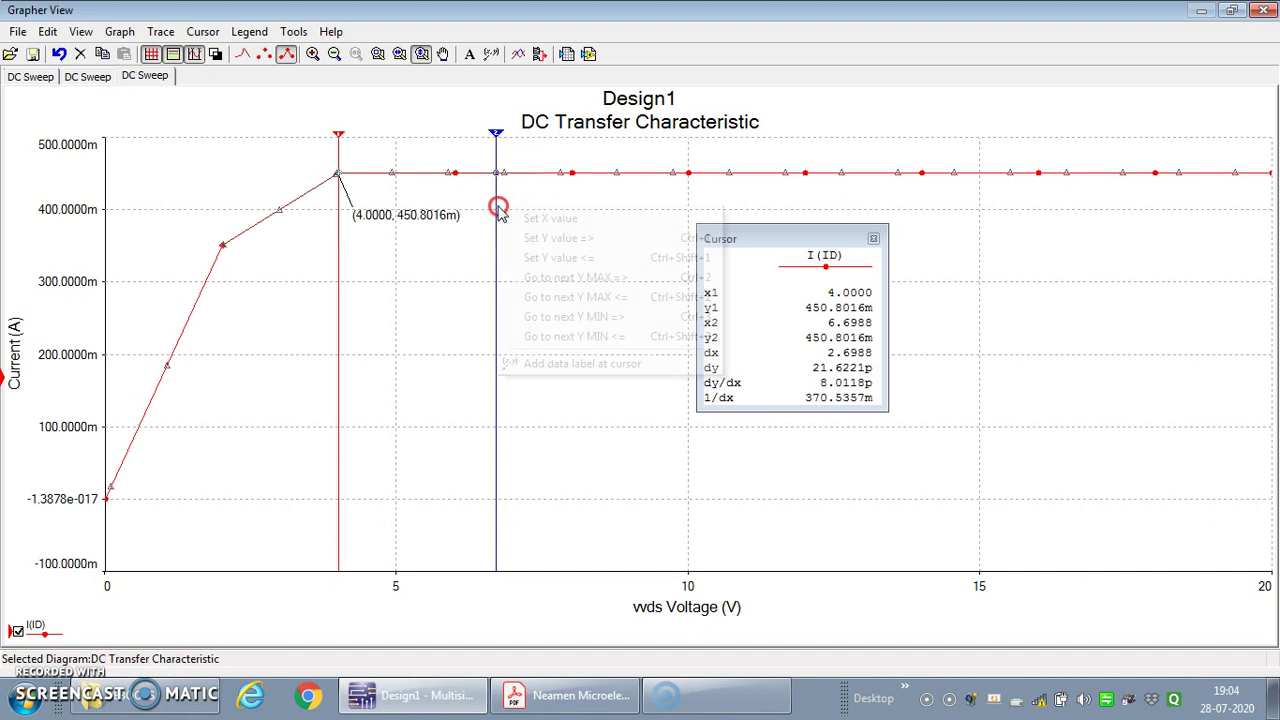
click(563, 364)
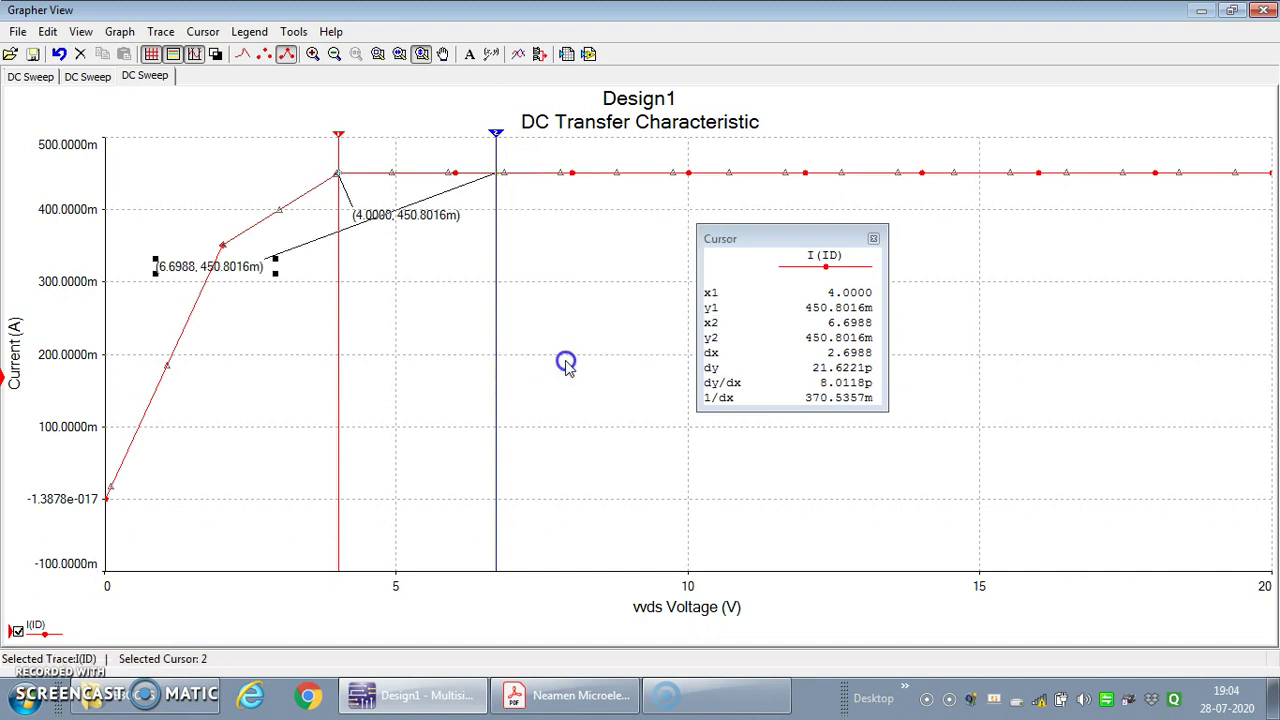
drag(233, 270, 606, 202)
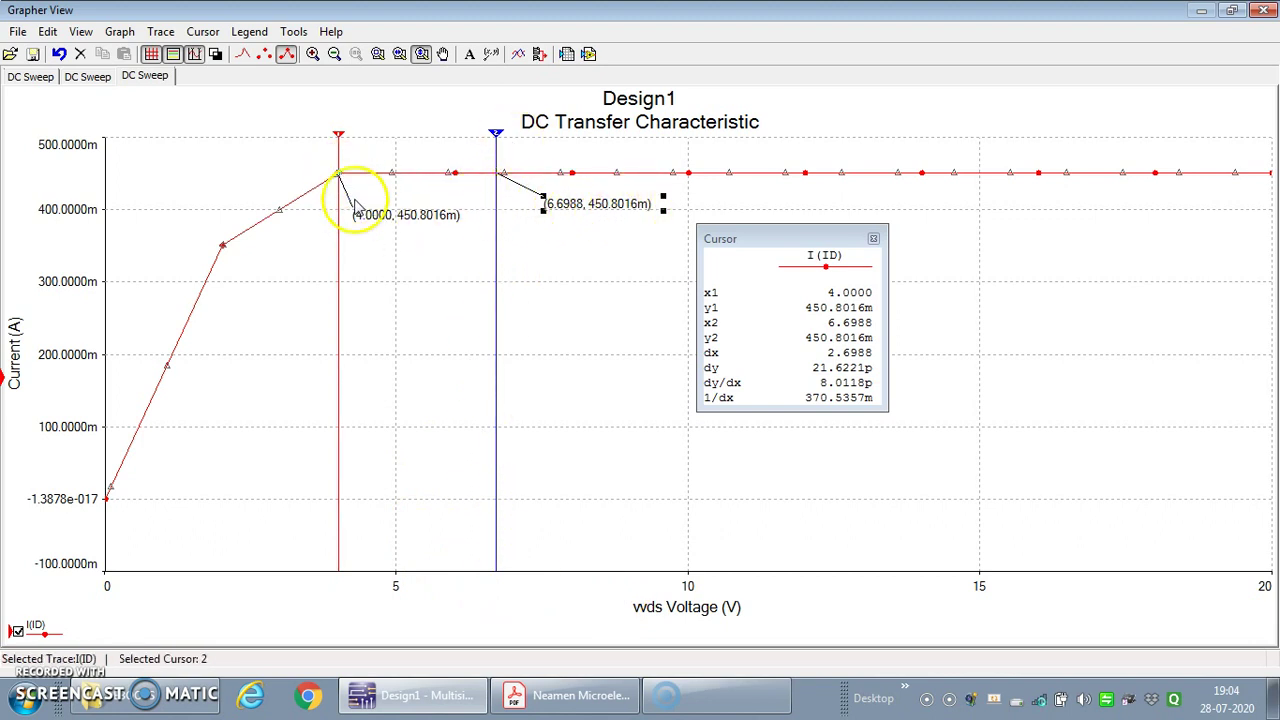
Move cursor 1 to about 1.08 V on the rising part of the curve and add a data label beside that point.
drag(337, 323, 169, 338)
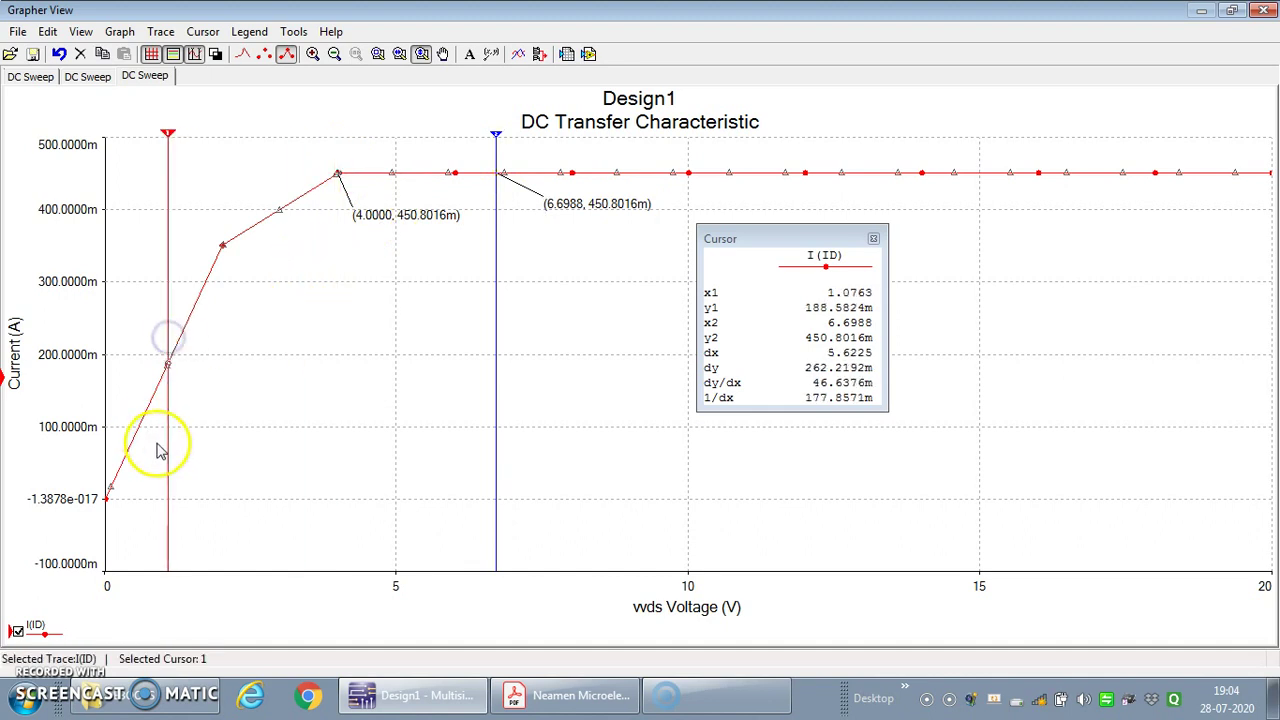
right_click(168, 449)
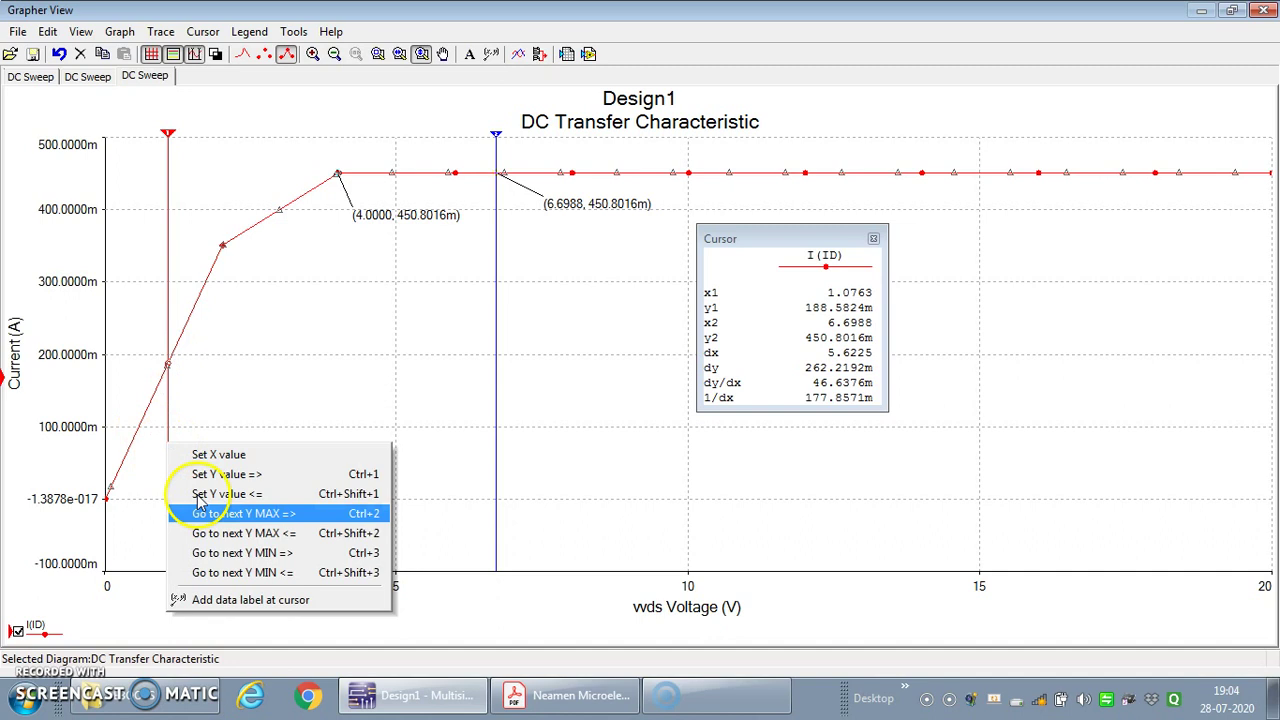
click(250, 597)
drag(443, 286, 249, 329)
click(272, 398)
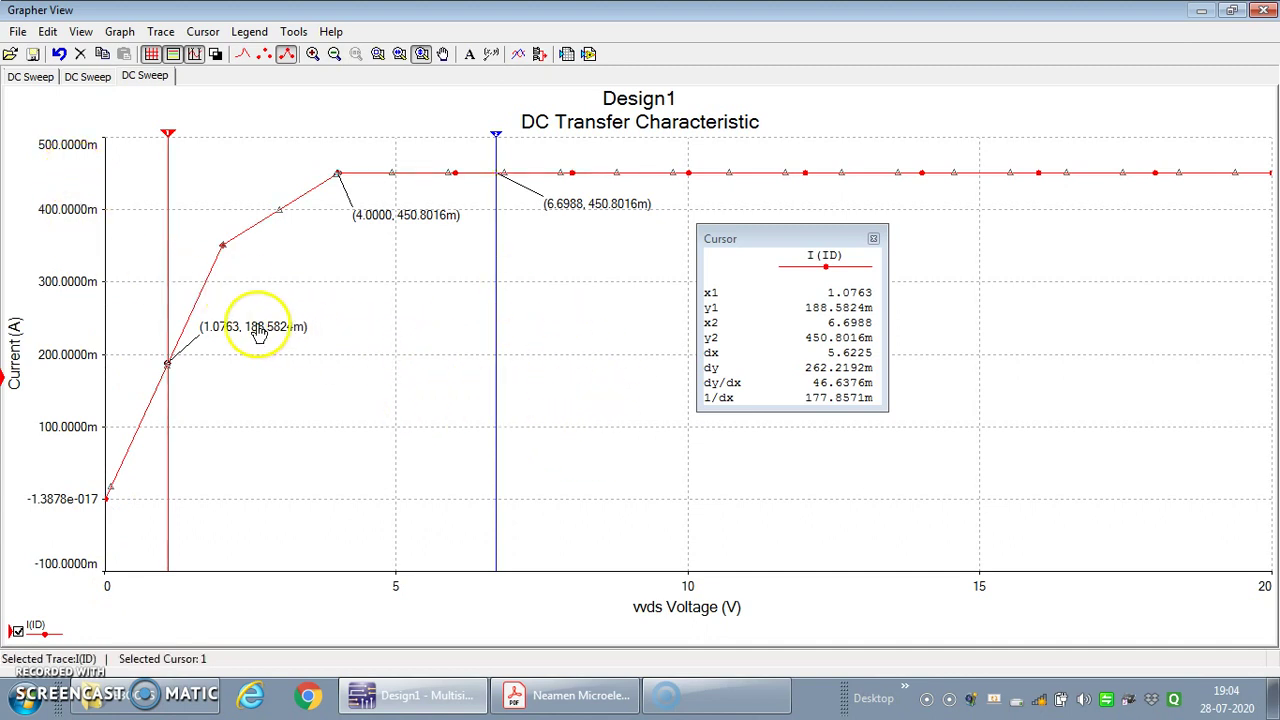
Print only Page_3, the Design1 DC sweep graph, to the doPDF 8 printer with one copy.
click(668, 175)
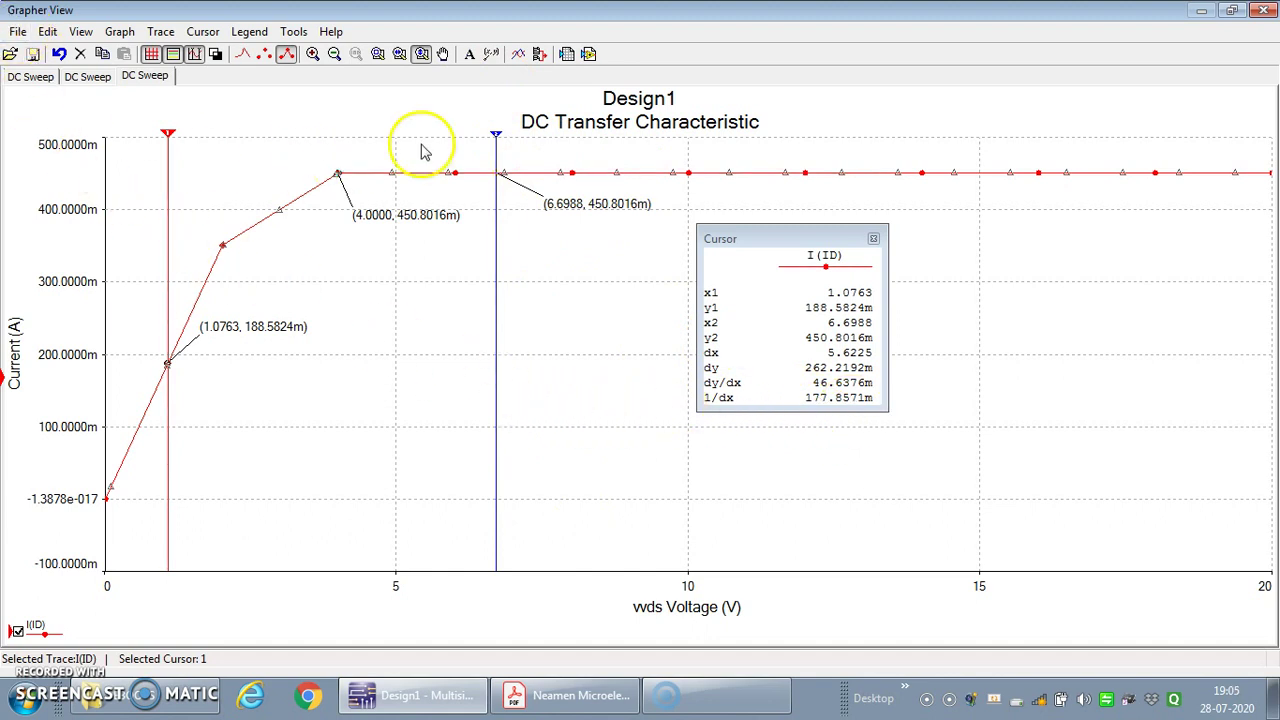
click(16, 33)
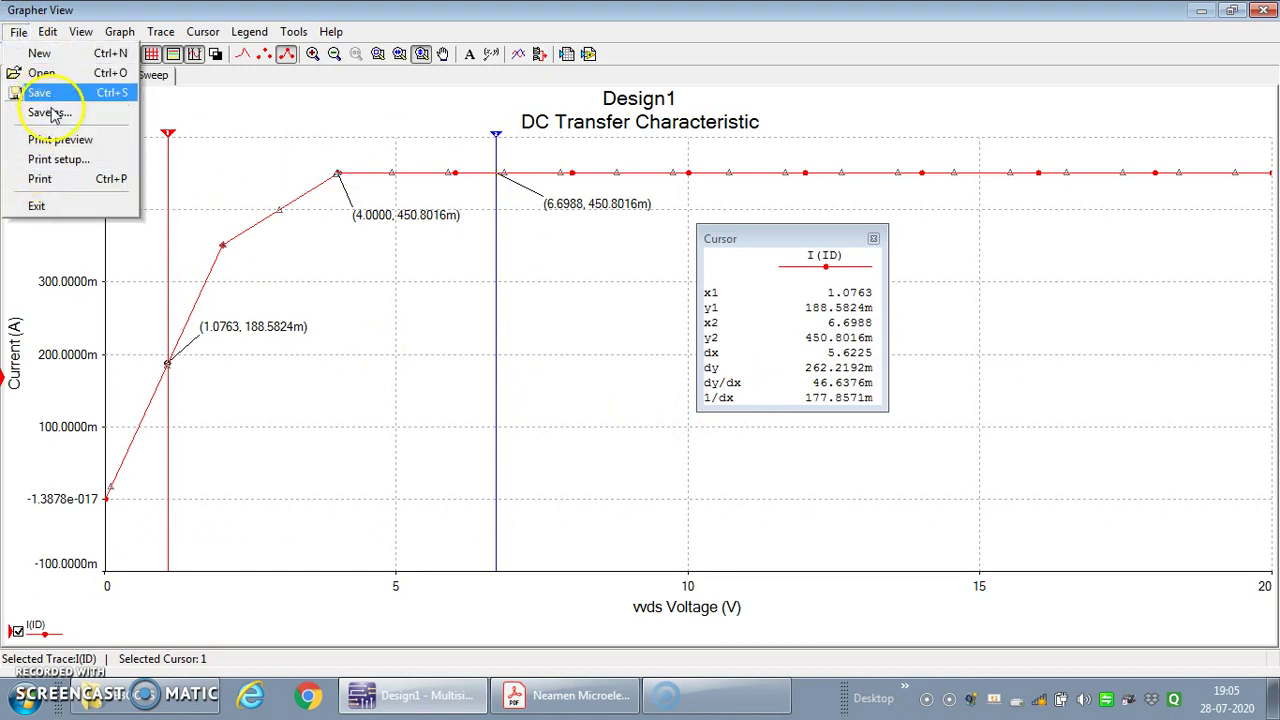
click(60, 179)
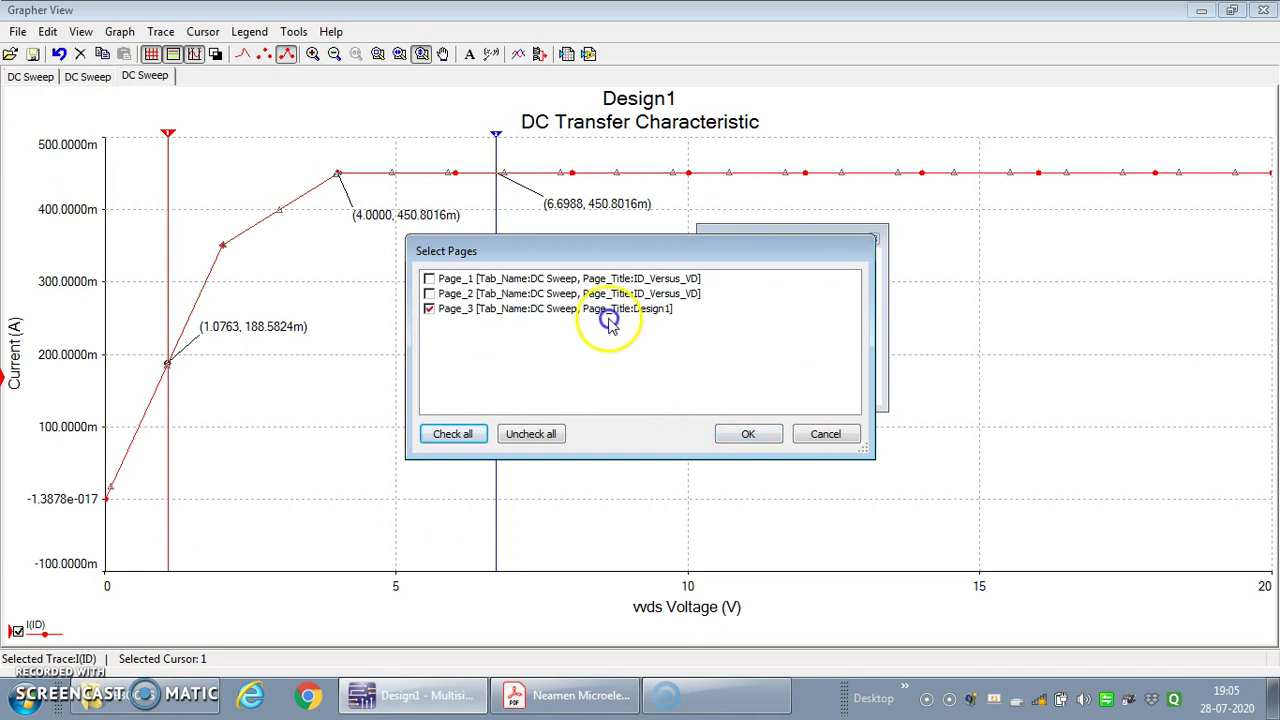
click(777, 436)
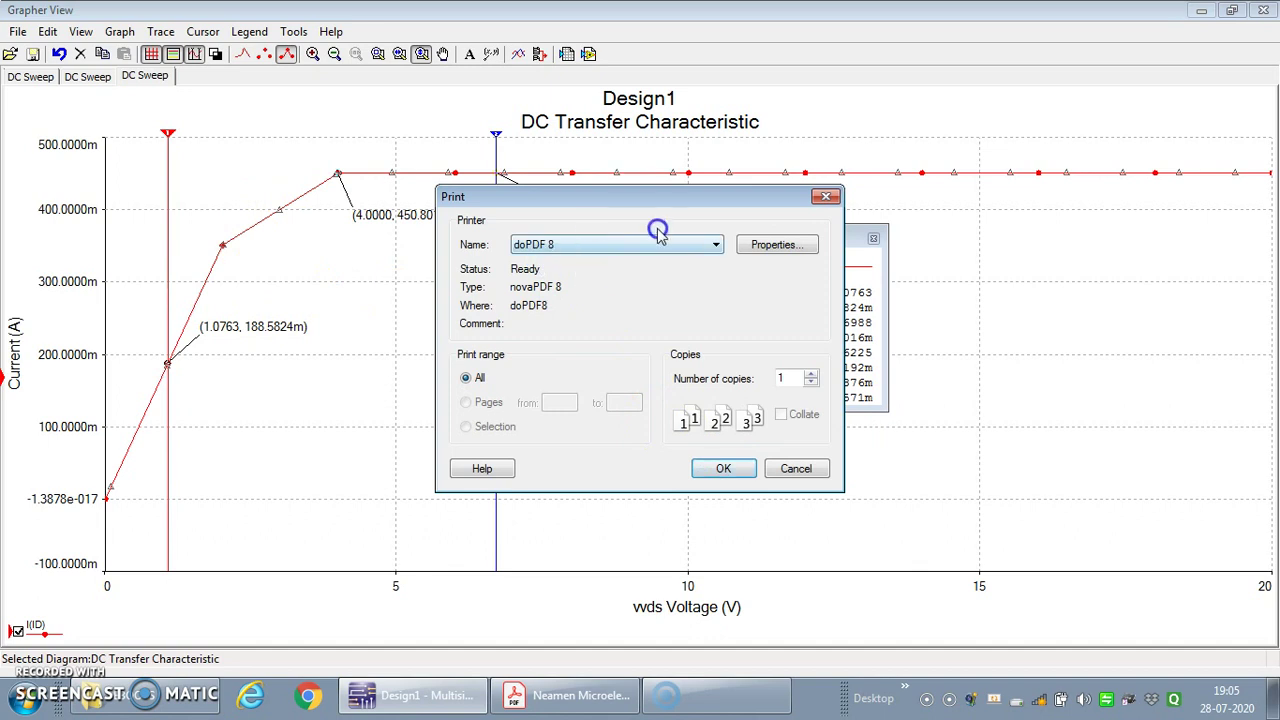
click(722, 470)
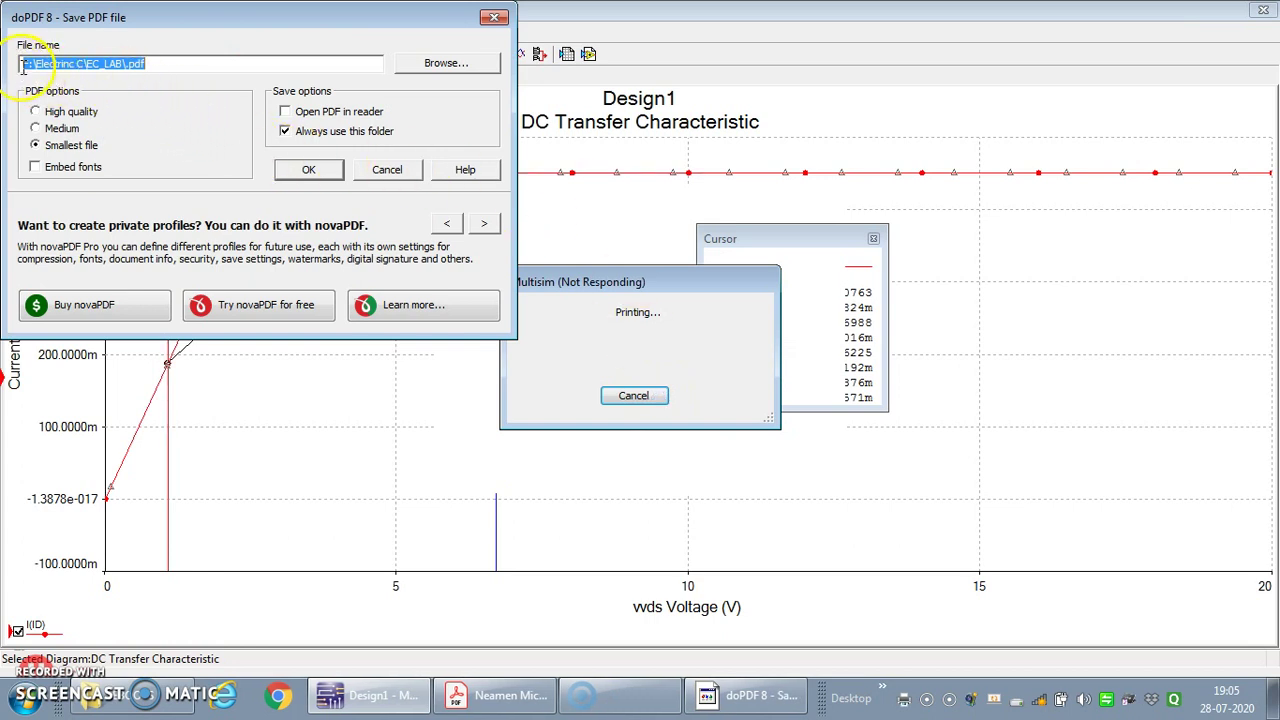
Save the PDF as Output curve.pdf in F:\Electrinc C\EC_LAB and close the graph window to return to the schematic.
click(130, 63)
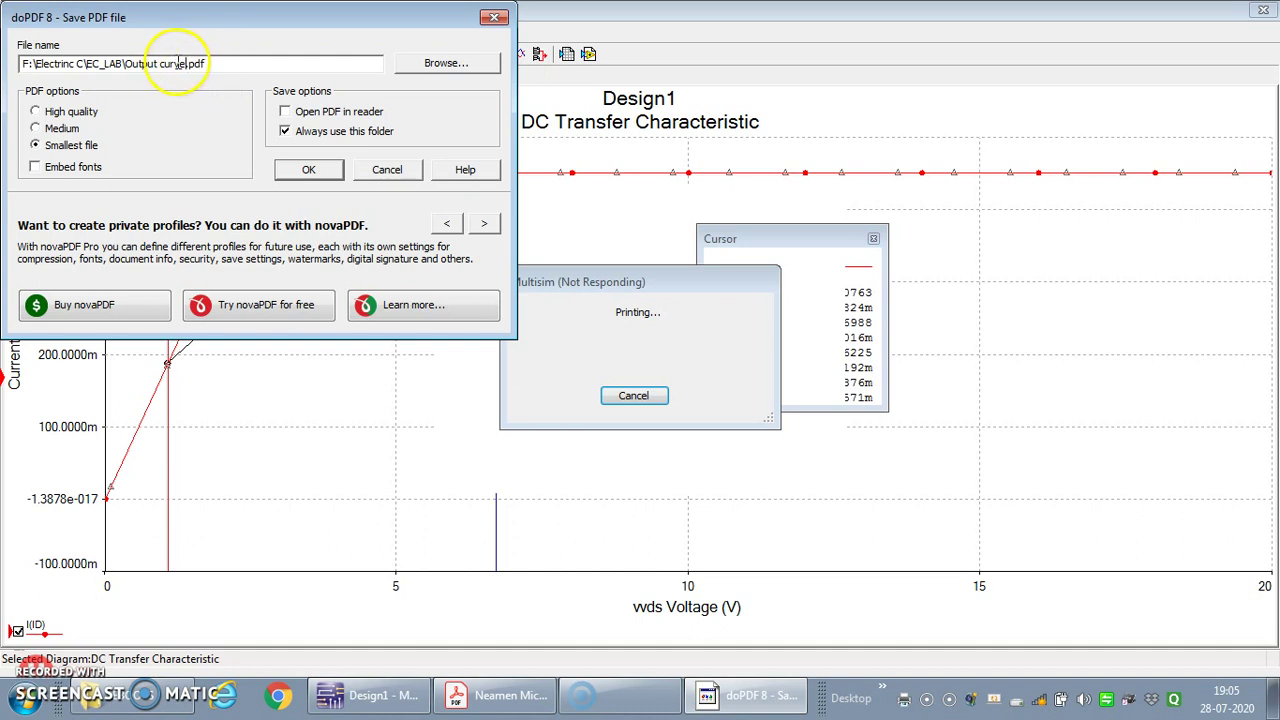
click(309, 169)
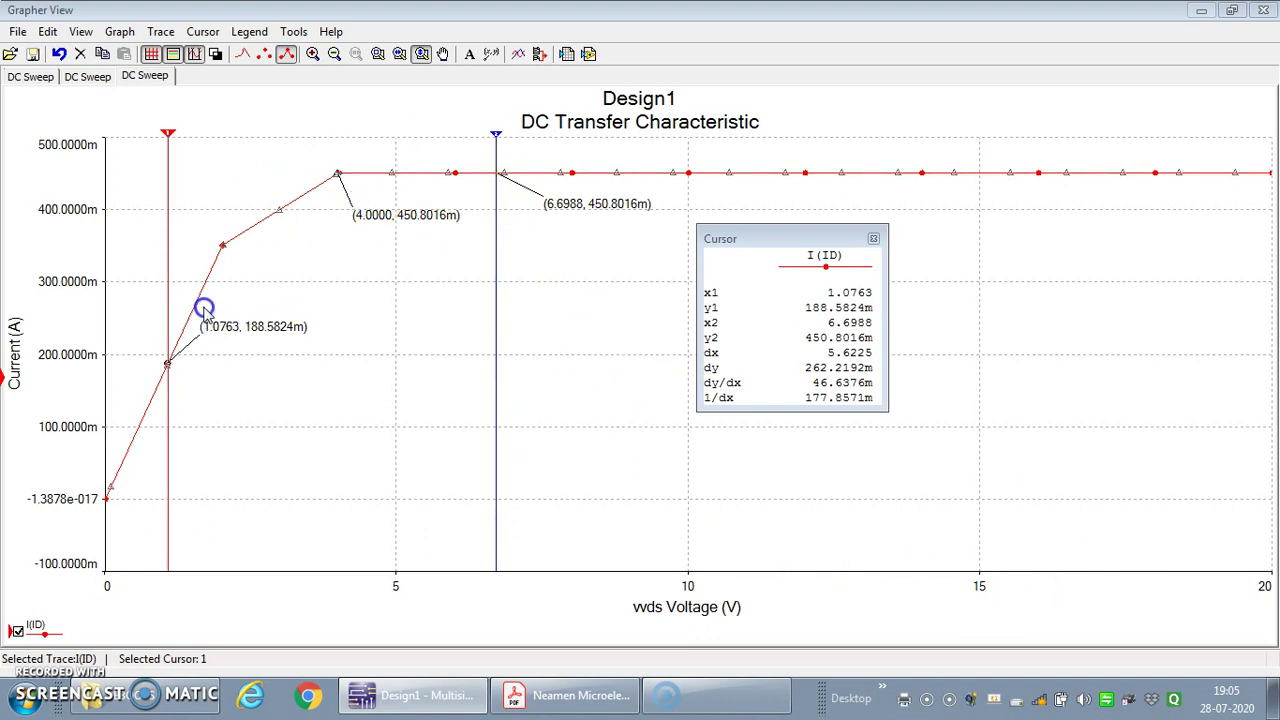
click(1263, 10)
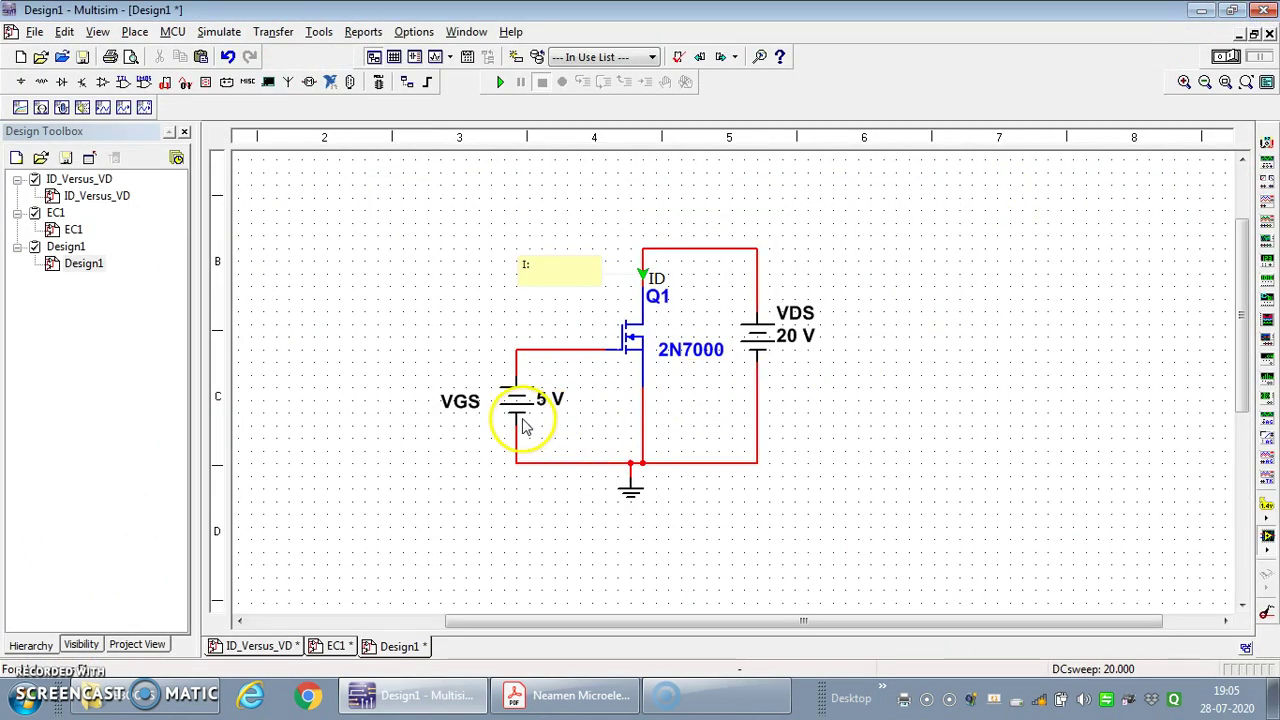